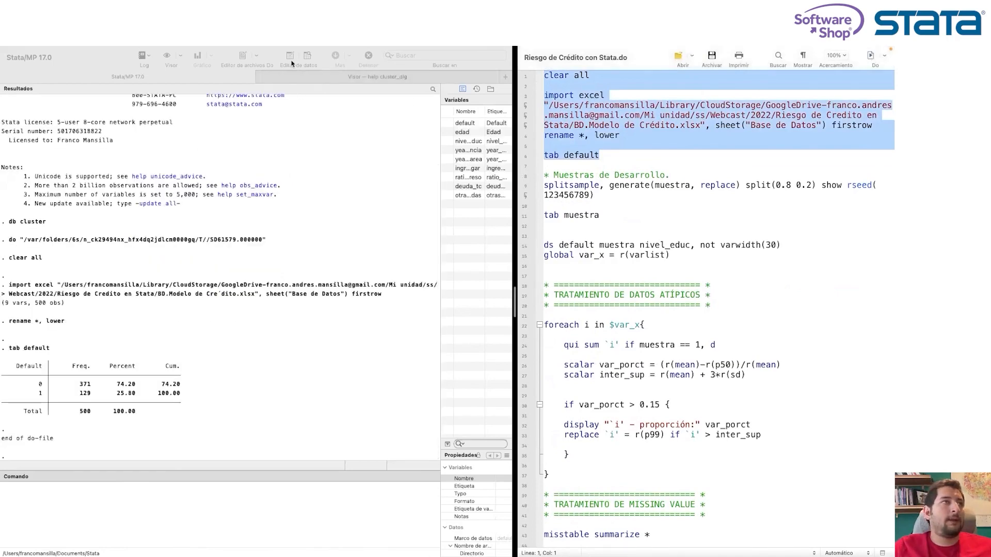
Step: Close the cluster help viewer and open the imported dataset in the Data Editor
click(294, 76)
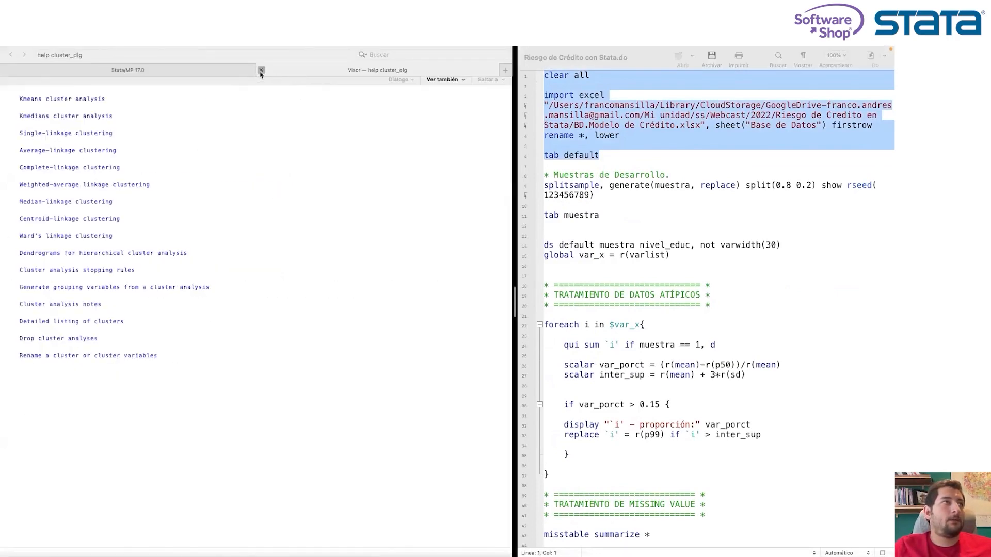
click(261, 71)
click(290, 63)
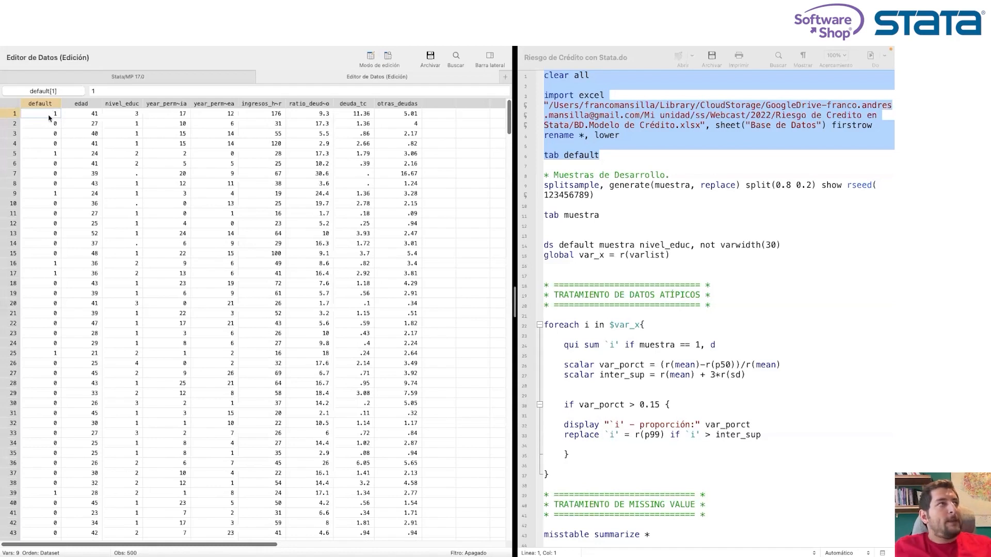
Step: Examine the default variable and the first observation's explanatory variables, from edad through otras_deudas, in the dataset
click(51, 126)
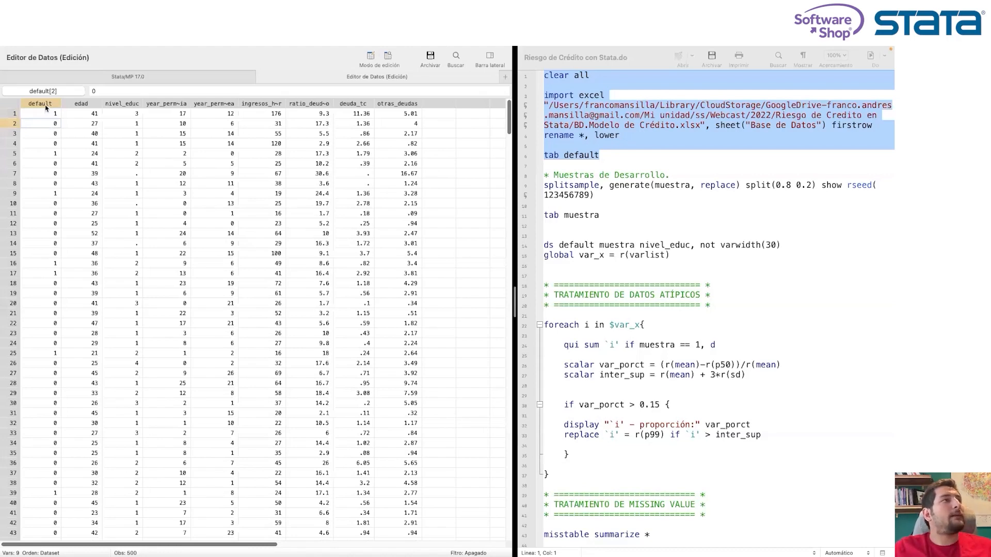
click(45, 105)
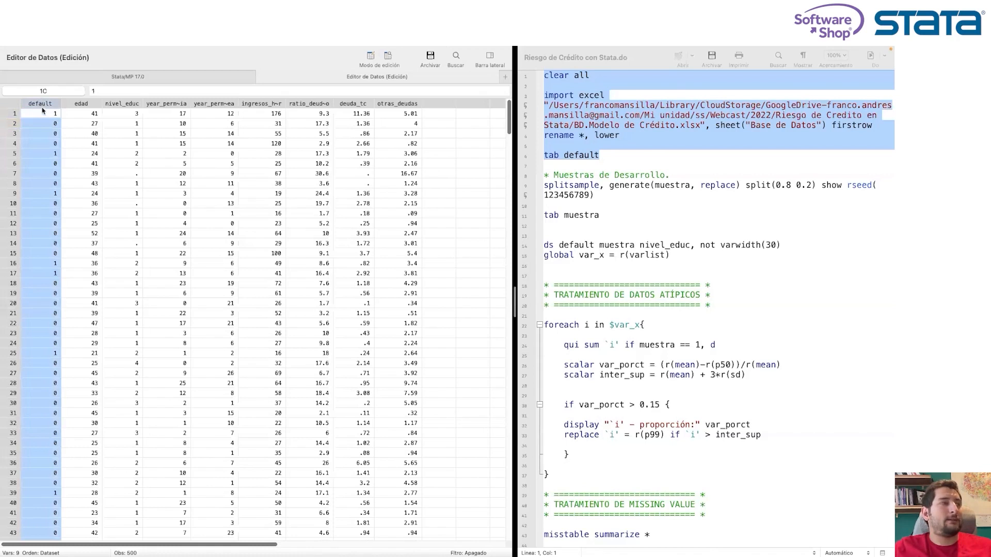
click(44, 114)
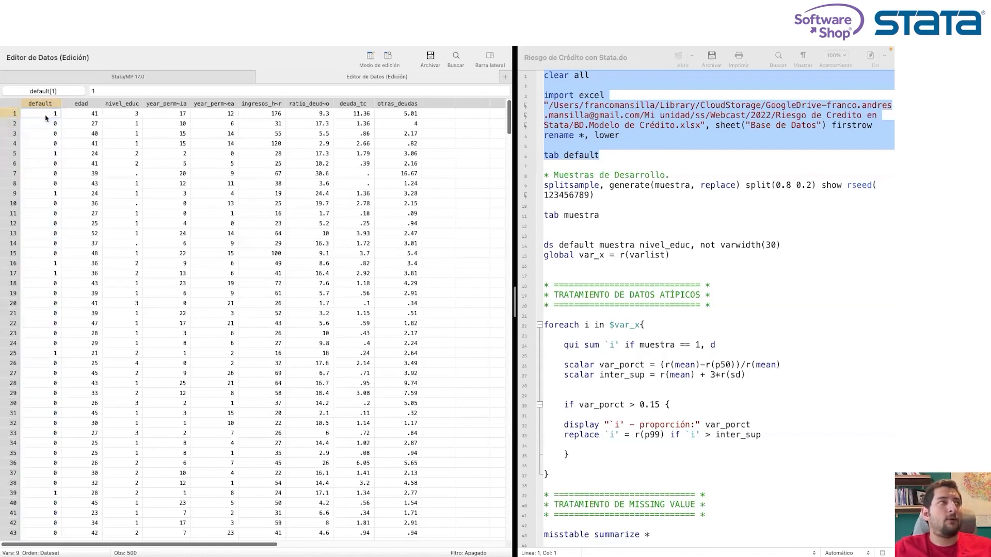
drag(81, 114, 410, 117)
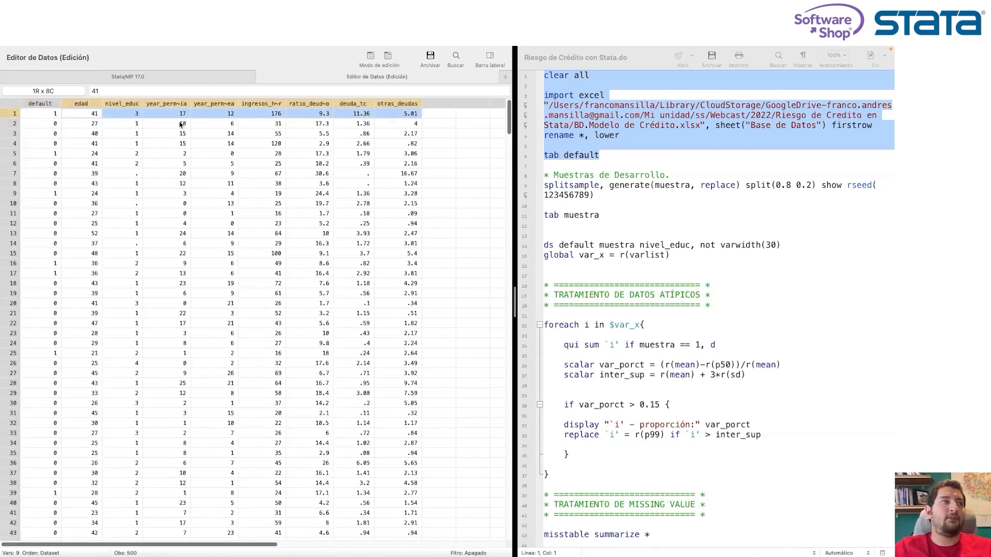
click(317, 114)
click(350, 115)
click(390, 115)
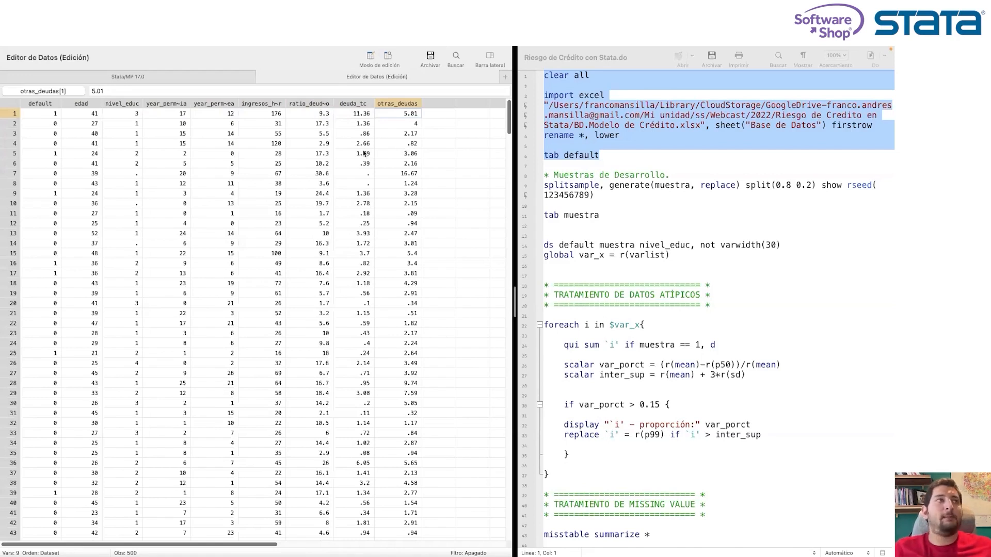
Step: Inspect missing values in nivel_educ at rows 7, 10 and 14 and in deuda_tc at row 8
click(136, 174)
click(136, 205)
click(131, 245)
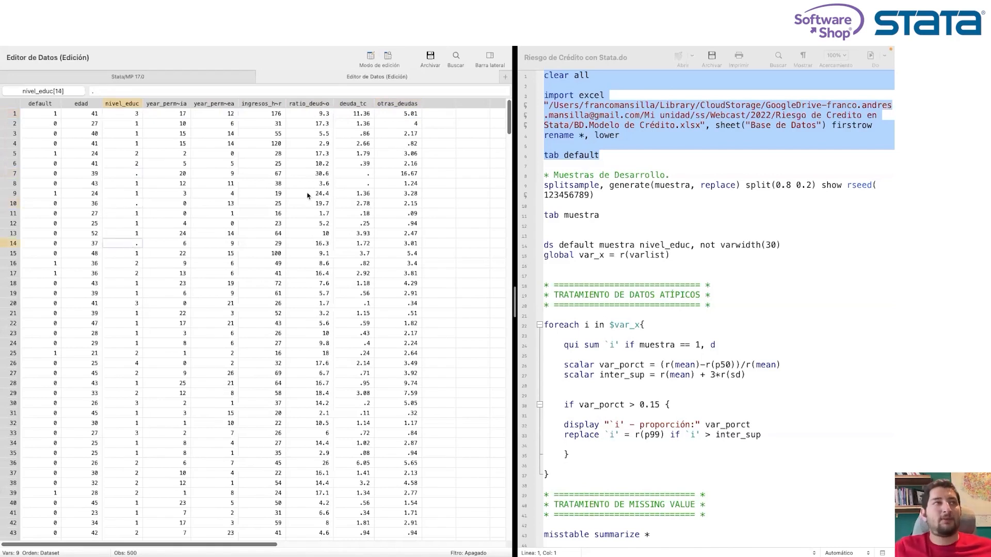
click(352, 184)
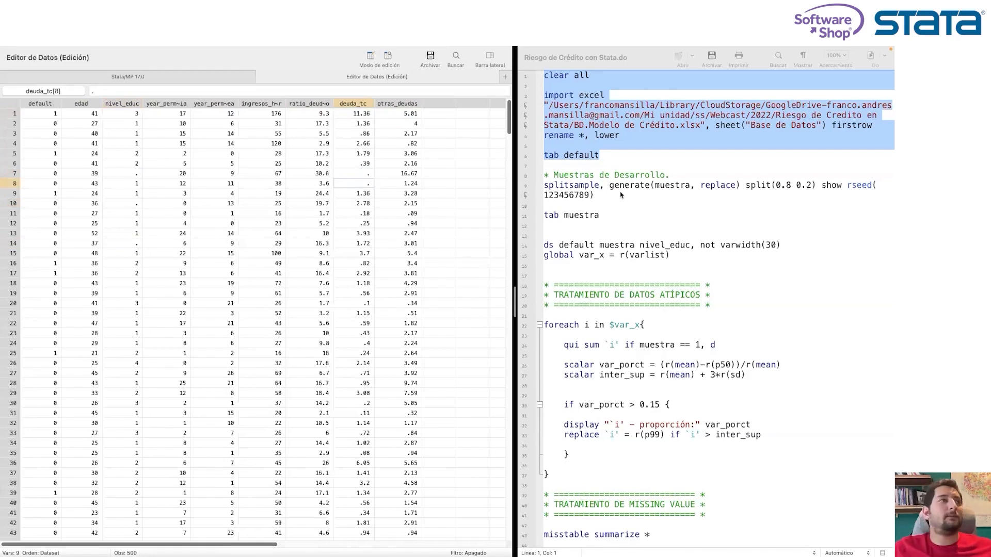
Step: Return to the results and check the frequencies and percentages in the default tabulation
key(super+shift+d)
click(622, 195)
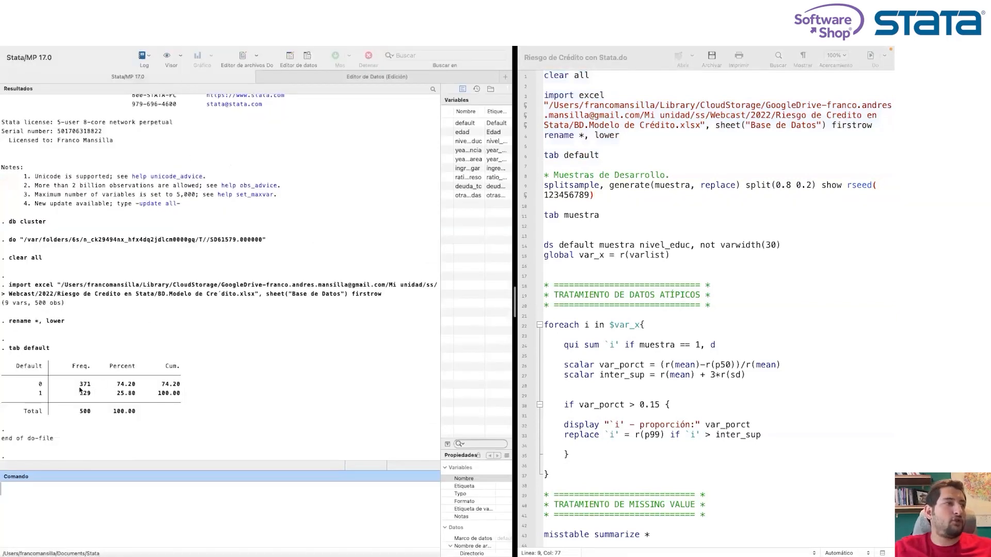
drag(36, 384, 137, 391)
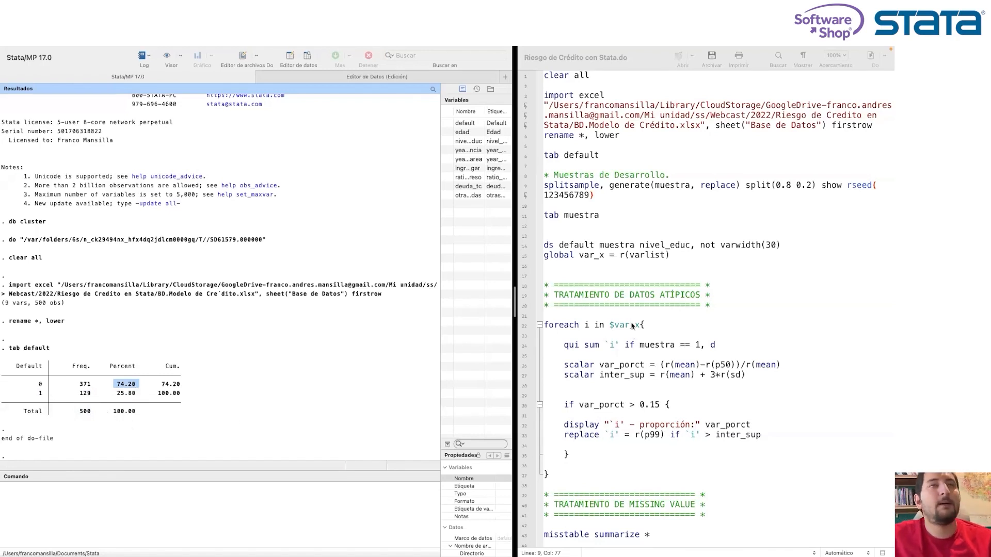
Step: Run the do-file block from the splitsample command with split(0.8 0.2) through the global var_x definition
click(570, 204)
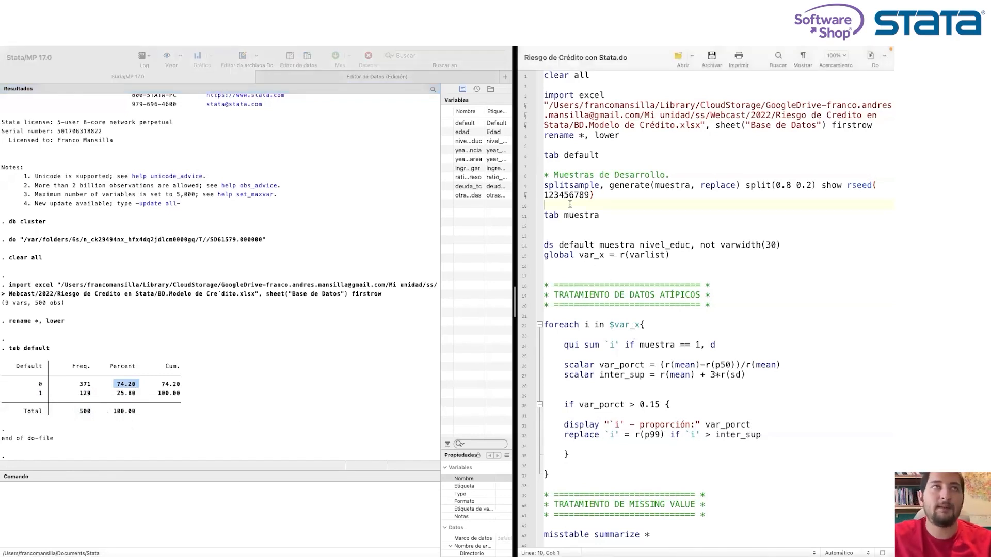
click(525, 194)
drag(525, 193, 535, 259)
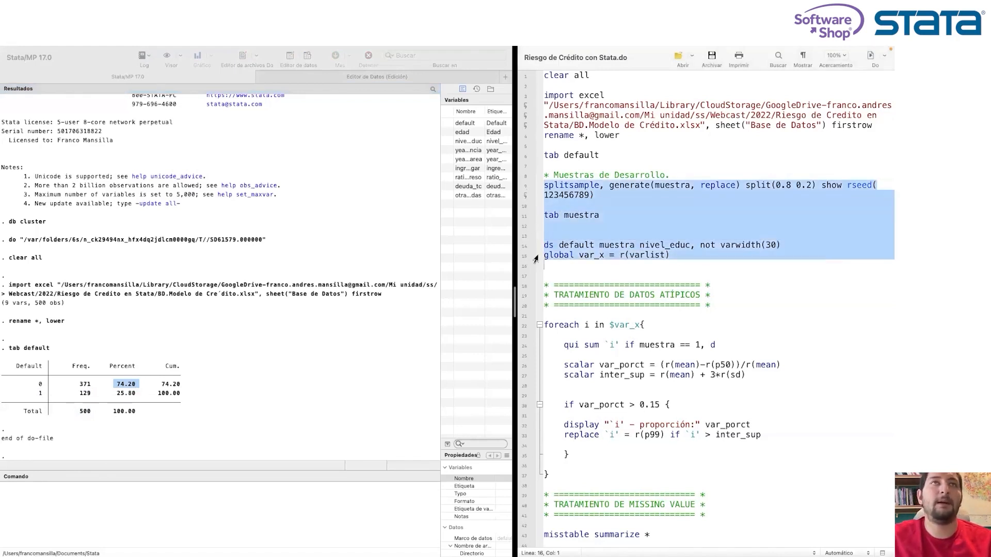
click(876, 63)
scroll(242, 255, up, 2)
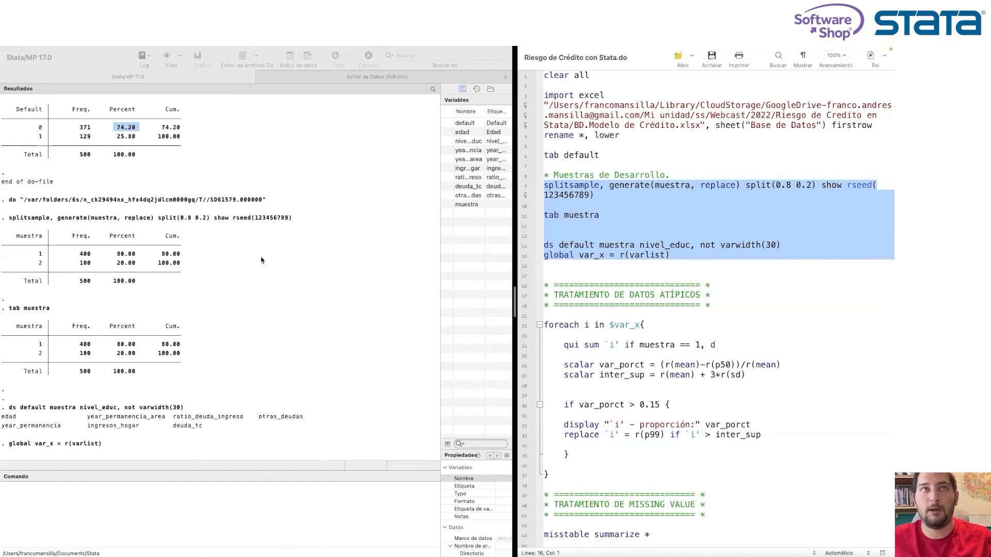
Step: Compare the 0.8 and 0.2 split proportions in the code with the resulting muestra frequency table
click(801, 186)
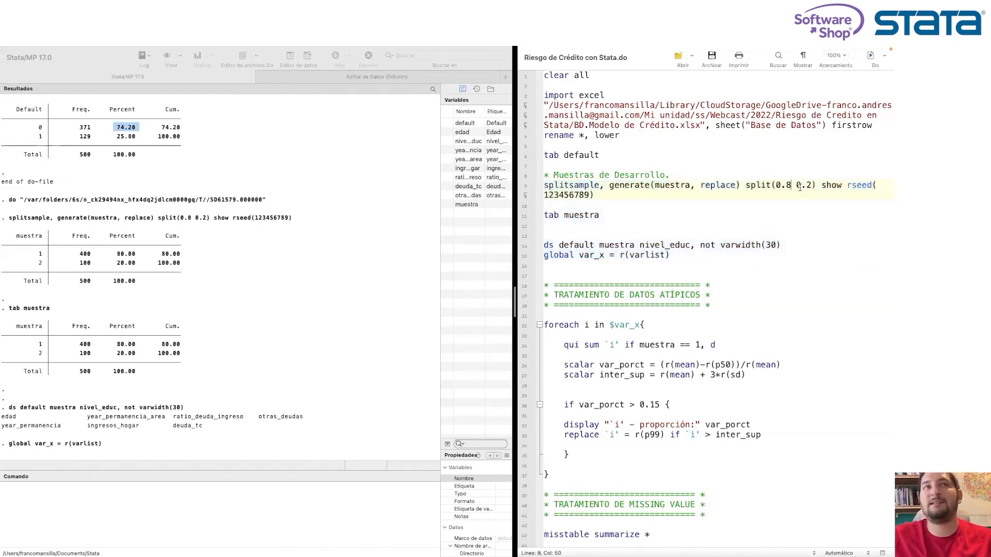
drag(794, 185, 774, 184)
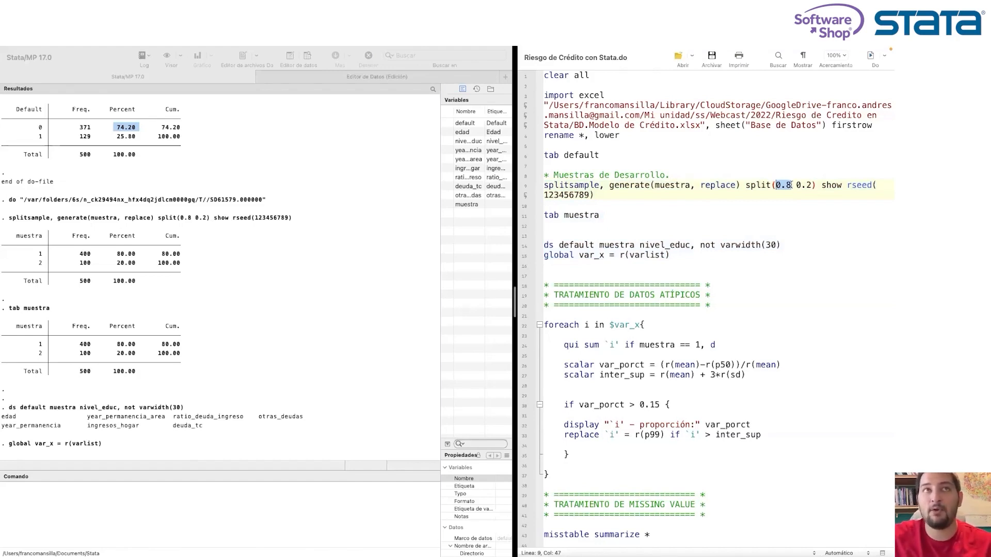
drag(797, 185, 811, 184)
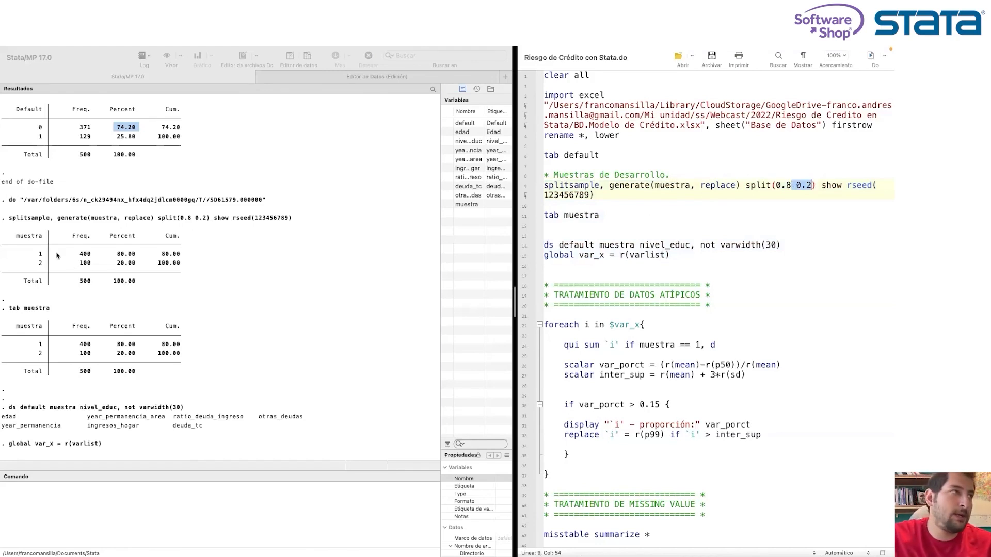
drag(24, 236, 186, 282)
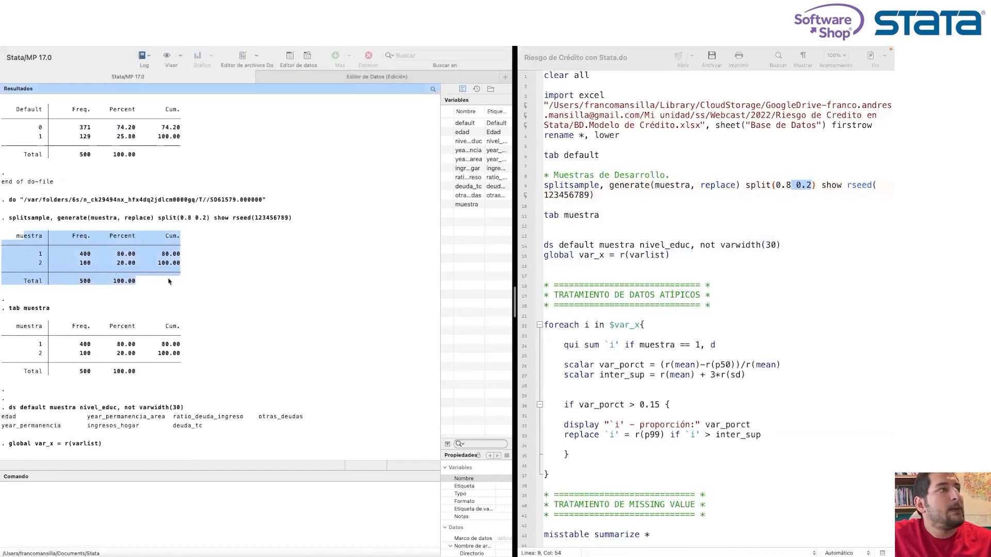
click(94, 258)
drag(94, 258, 80, 257)
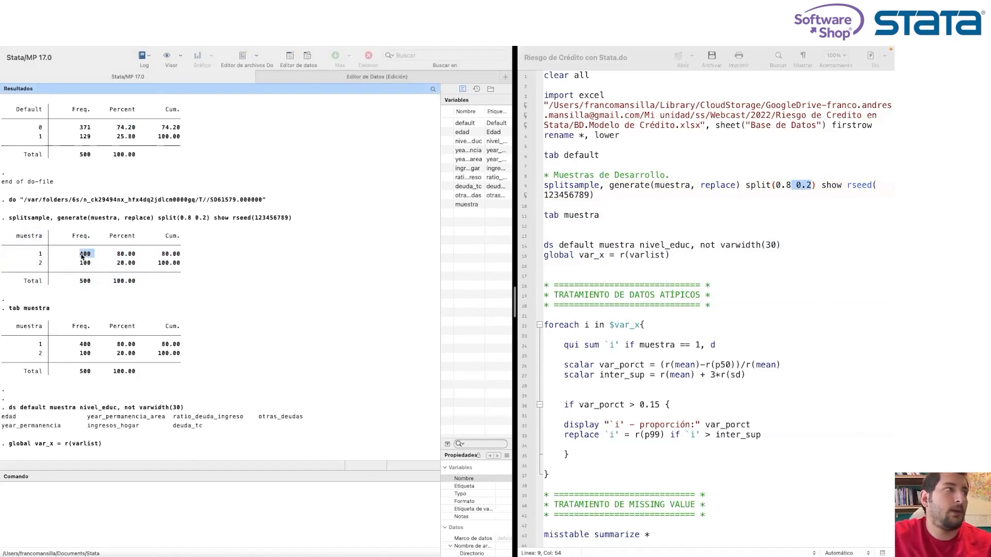
mouse_move(35, 254)
mouse_down()
mouse_move(105, 258)
mouse_move(38, 264)
mouse_up()
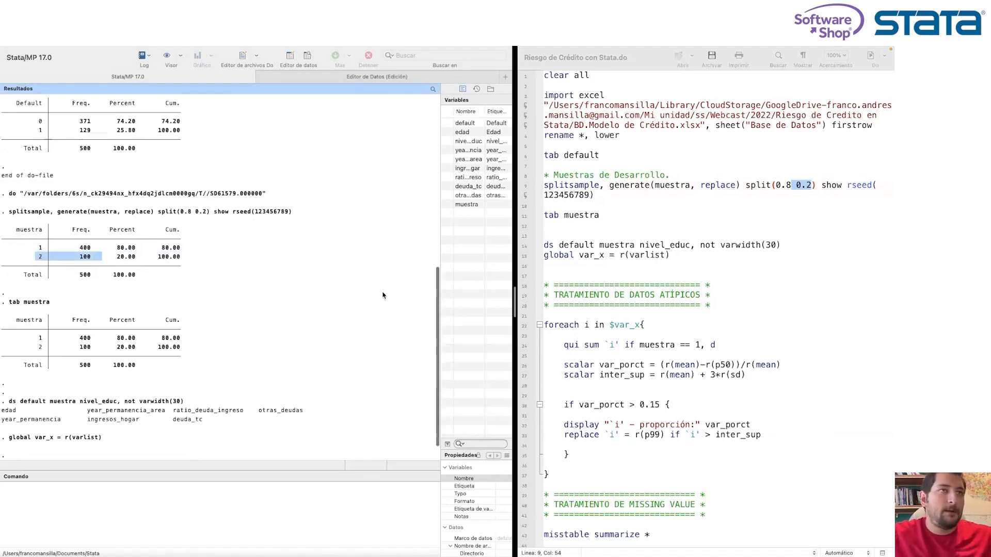
scroll(611, 260, down, 1)
Step: Review the ds command that excludes default, muestra and nivel_educ, together with the global var_x line
click(611, 256)
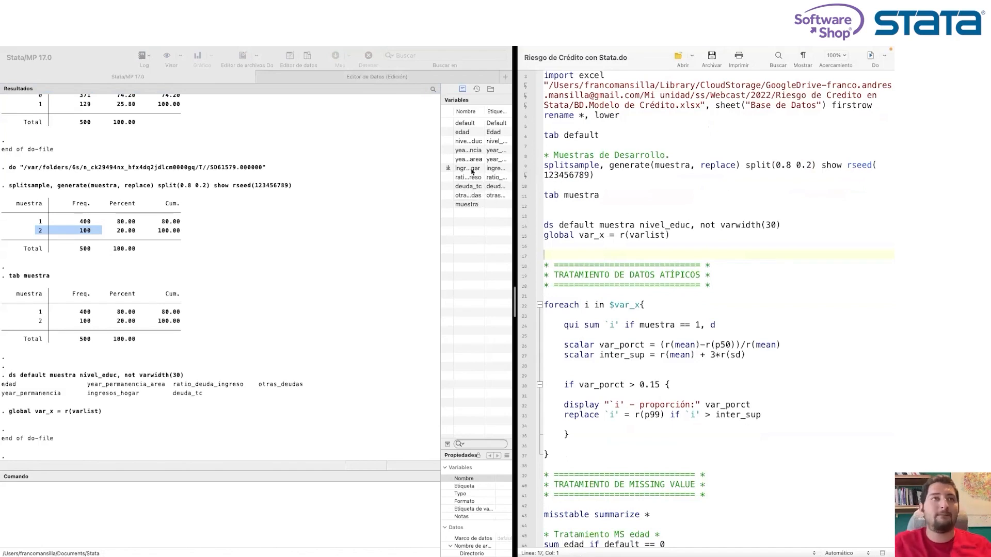
drag(554, 236, 670, 237)
drag(546, 225, 776, 225)
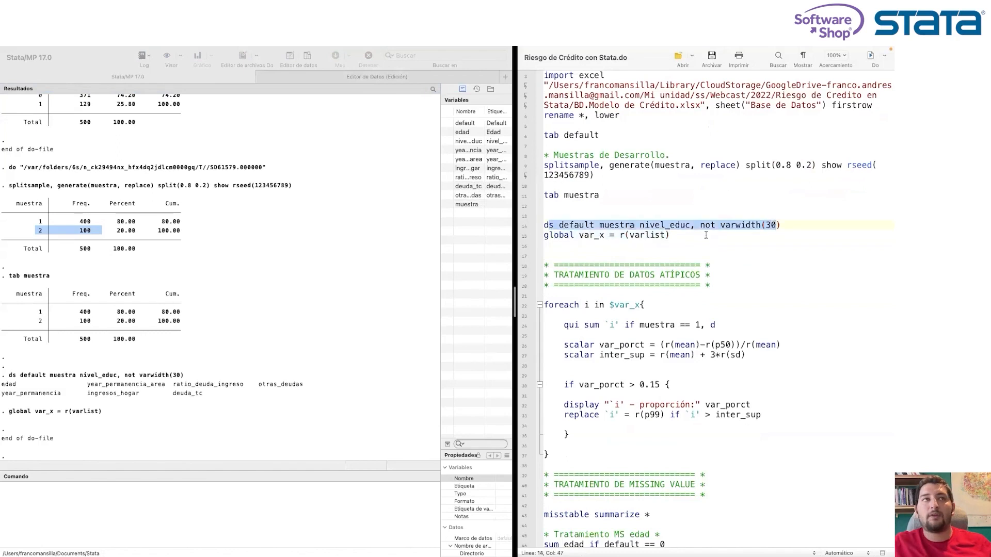
click(667, 225)
drag(695, 225, 559, 226)
double_click(707, 225)
drag(691, 226, 554, 225)
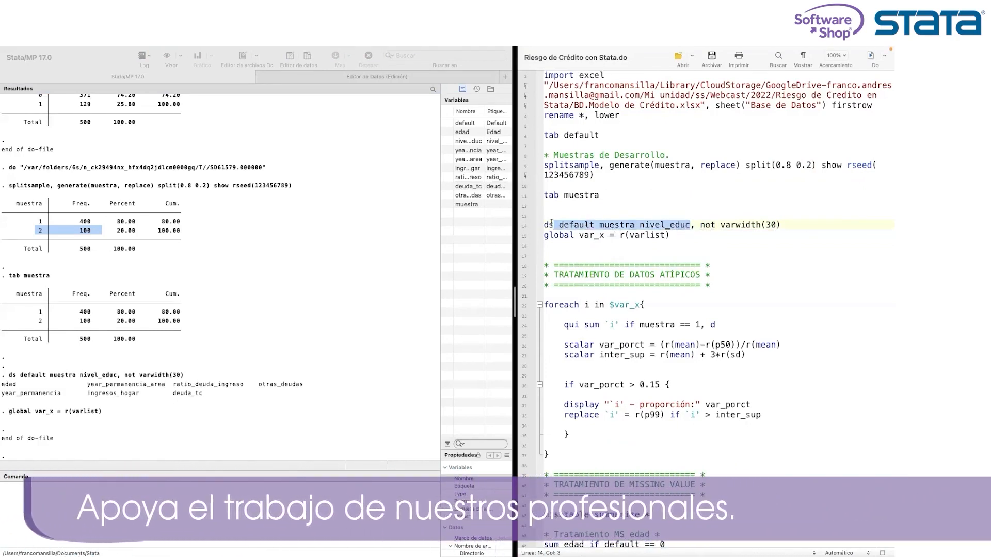
click(640, 226)
drag(690, 226, 569, 226)
Step: Check the variable list returned by ds against the var_x global that stores it
click(168, 379)
drag(32, 385, 282, 398)
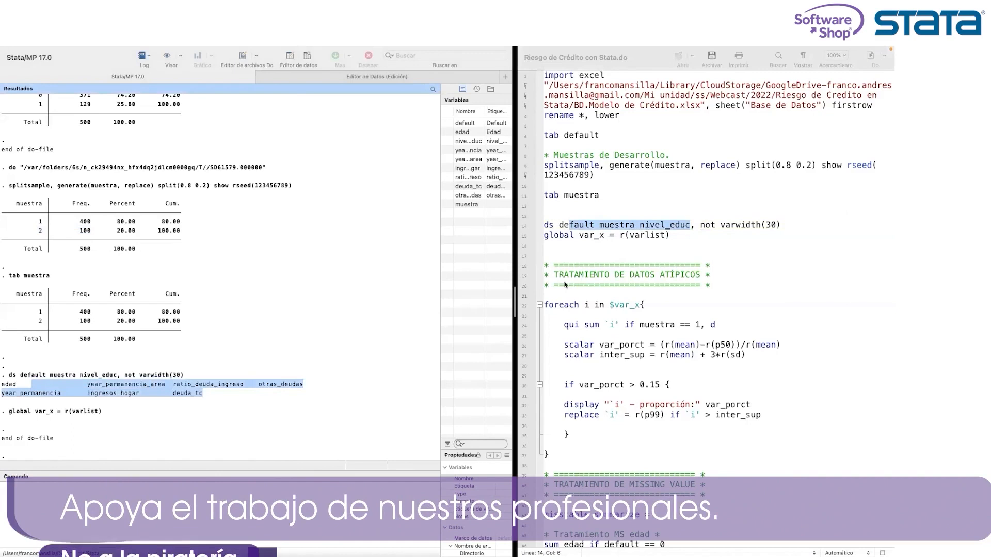
click(595, 240)
double_click(594, 236)
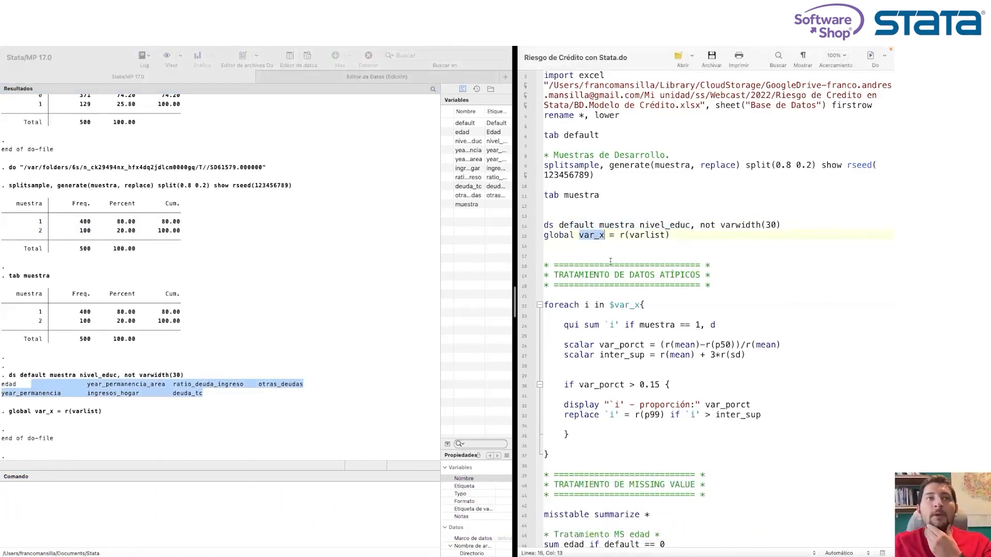
Step: Review the outlier loop's var_porct formula and its var_porct > 0.15 condition
scroll(611, 261, down, 2)
scroll(607, 256, down, 2)
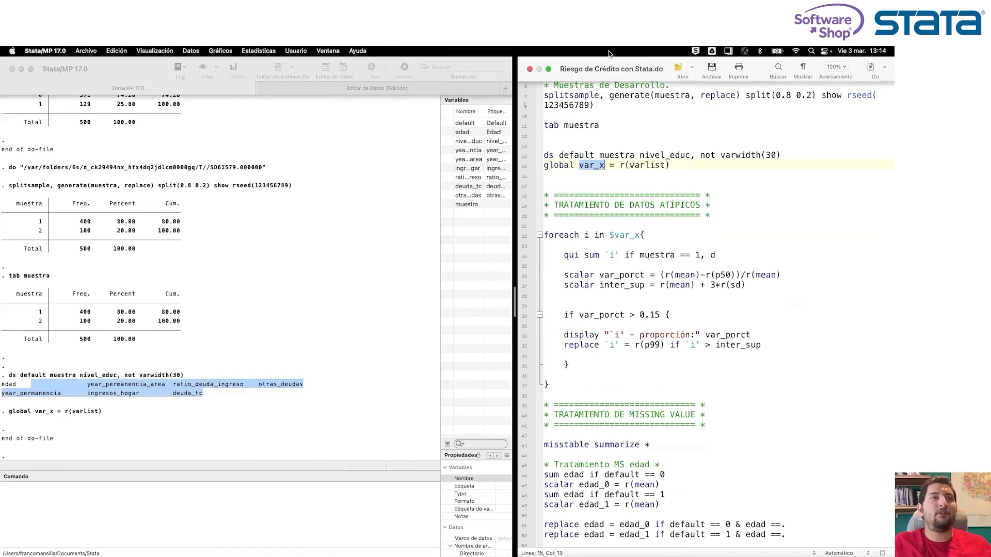
drag(614, 275, 782, 274)
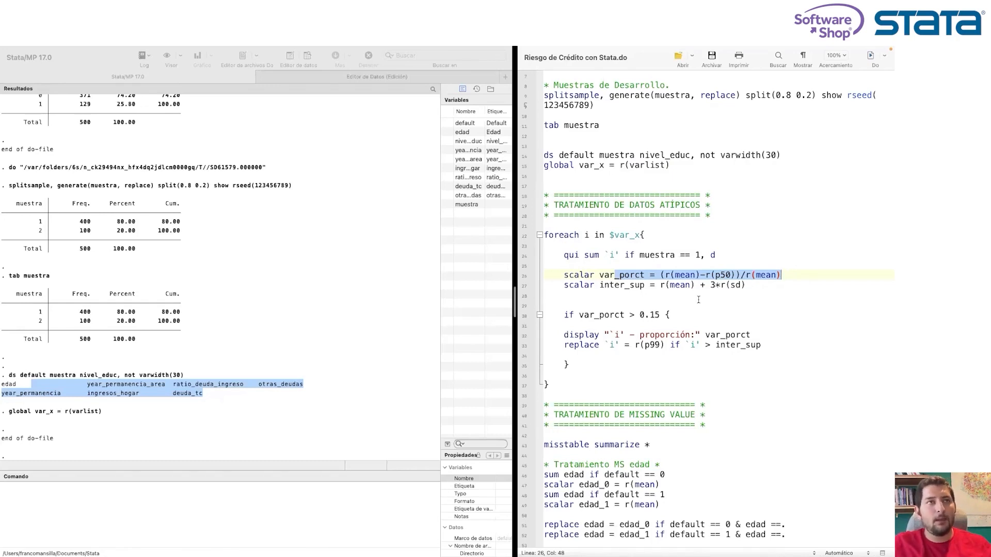
drag(666, 315, 570, 314)
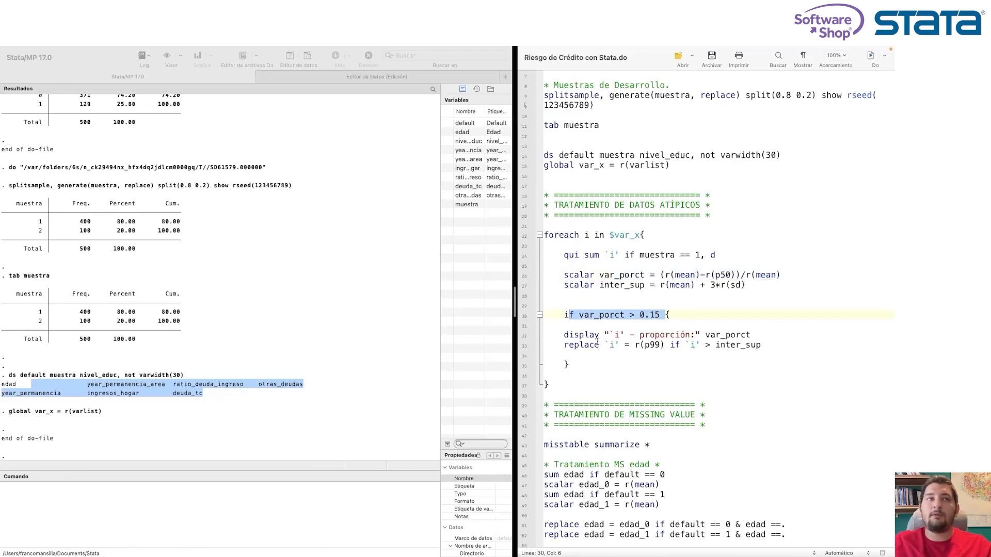
Step: Examine the loop's replacement rule using r(p99) for values above inter_sup, and the formula defining that limit
drag(613, 345, 756, 347)
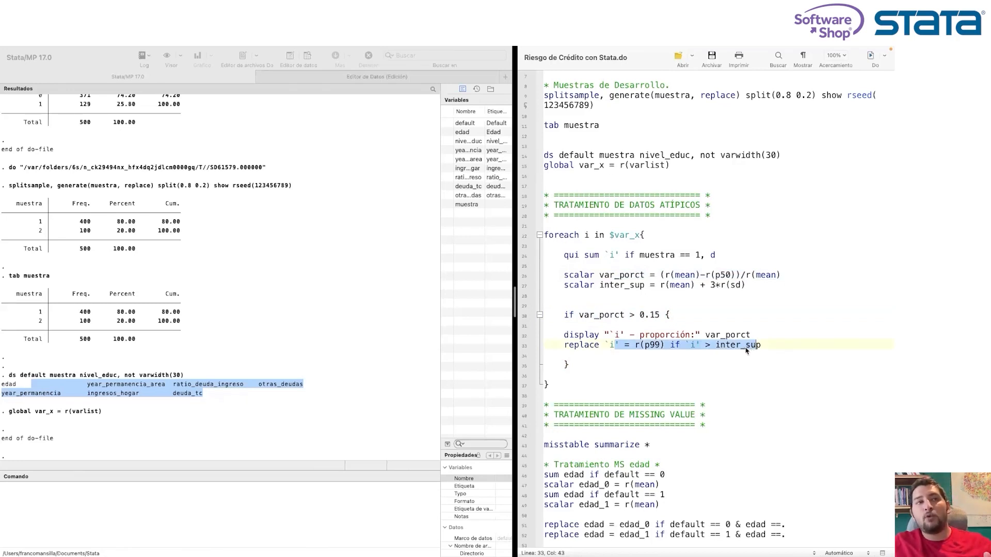
click(675, 346)
drag(675, 346, 761, 346)
click(705, 350)
drag(666, 345, 637, 345)
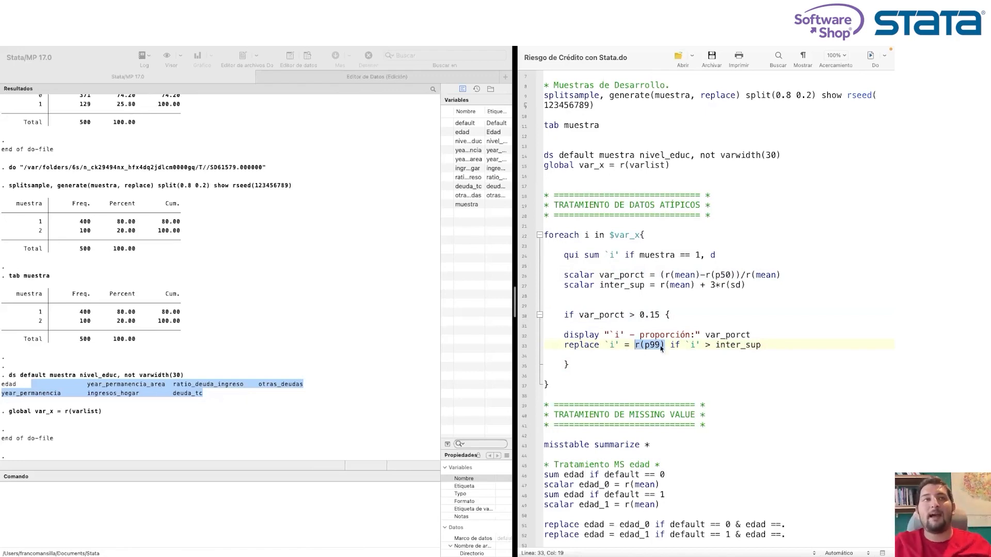
drag(716, 345, 764, 345)
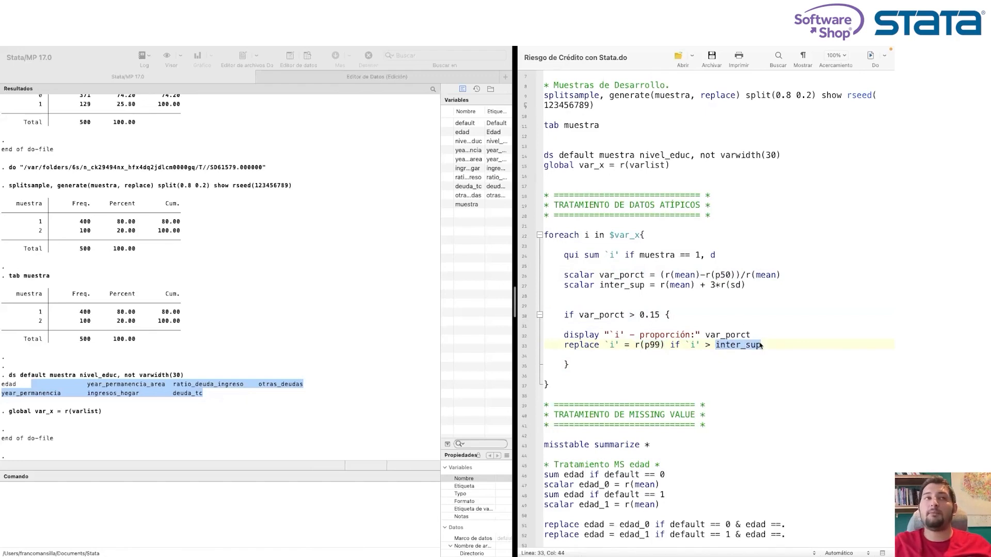
double_click(695, 286)
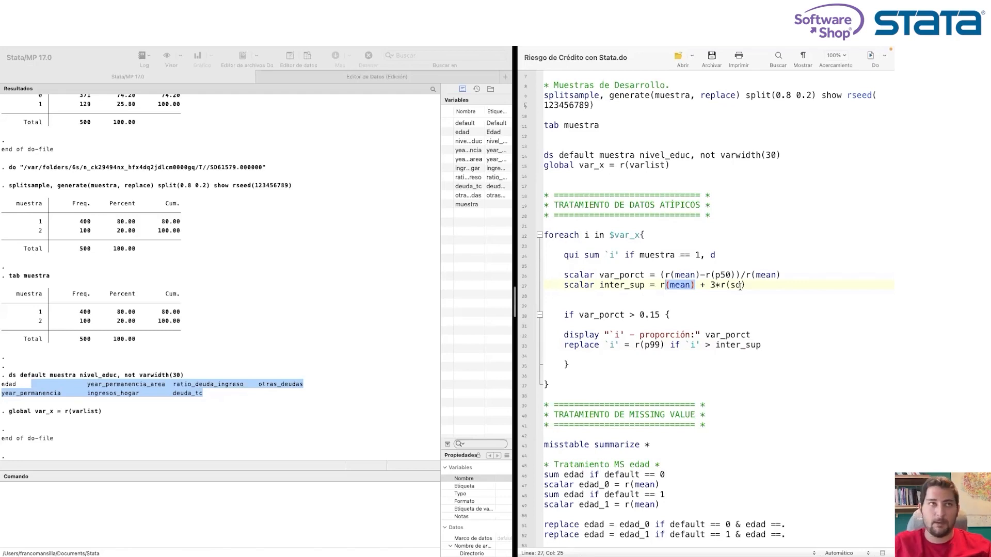
Step: Run the outlier-treatment foreach loop over $var_x and check the proportion reported for year_permanencia_area
drag(549, 384, 545, 235)
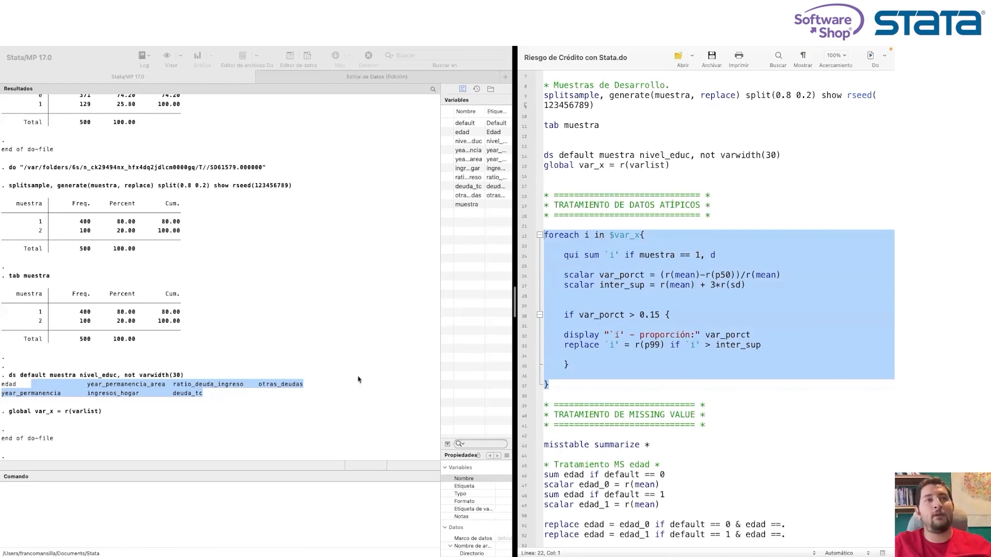
click(870, 57)
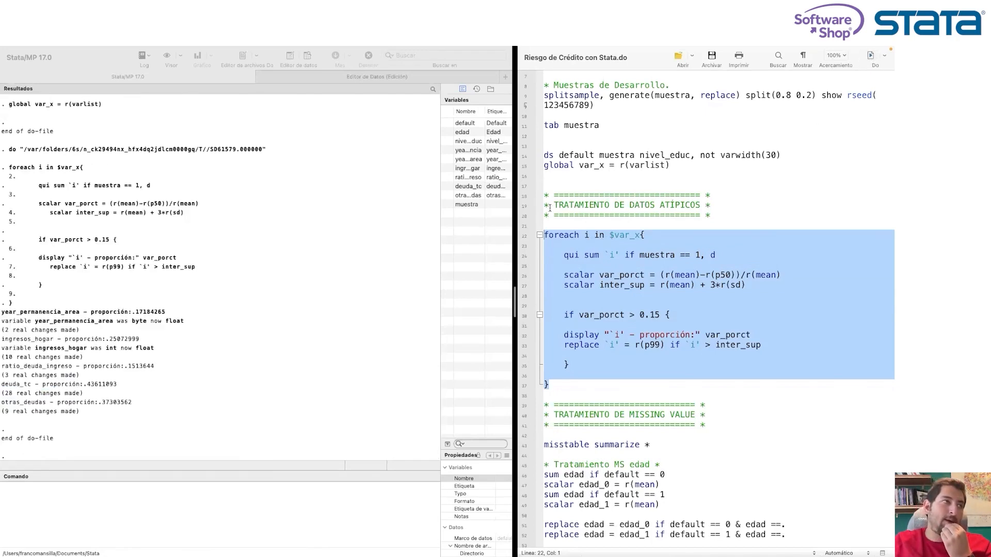
drag(28, 312, 166, 313)
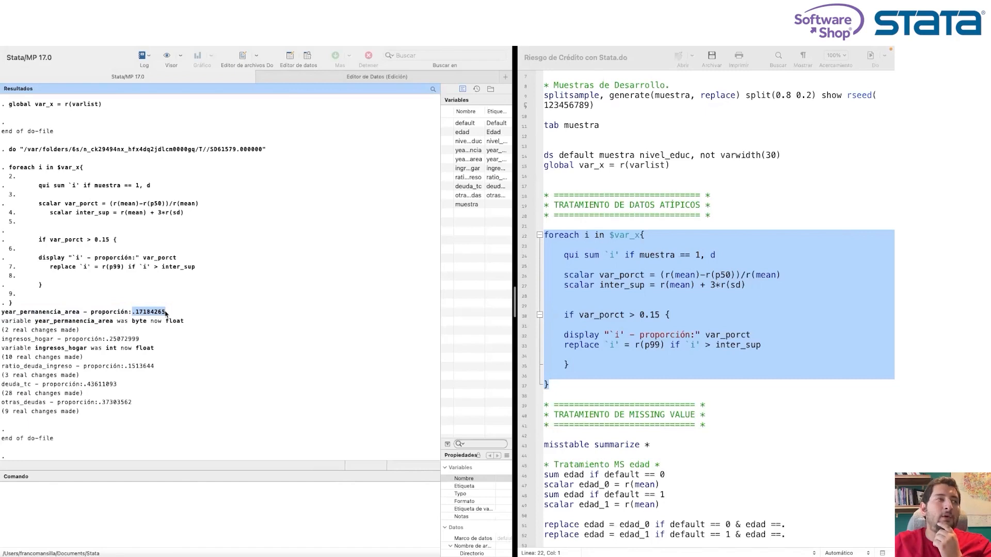
Step: Check the loop's display and replace lines against the proportions reported for ingresos_hogar, ratio_deuda_ingreso, deuda_tc and otras_deudas
click(630, 331)
drag(579, 335, 763, 347)
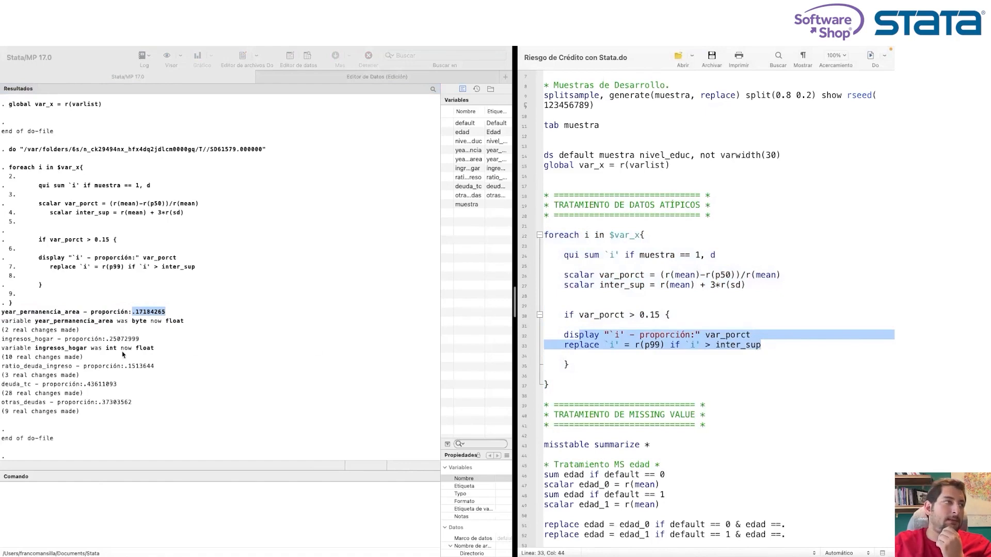
drag(78, 340, 113, 342)
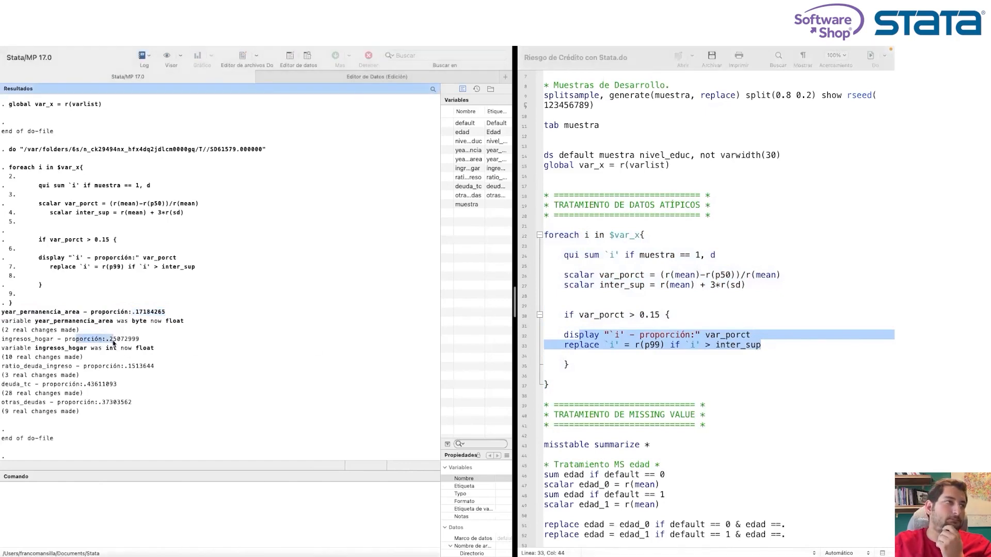
click(105, 369)
drag(32, 368, 128, 368)
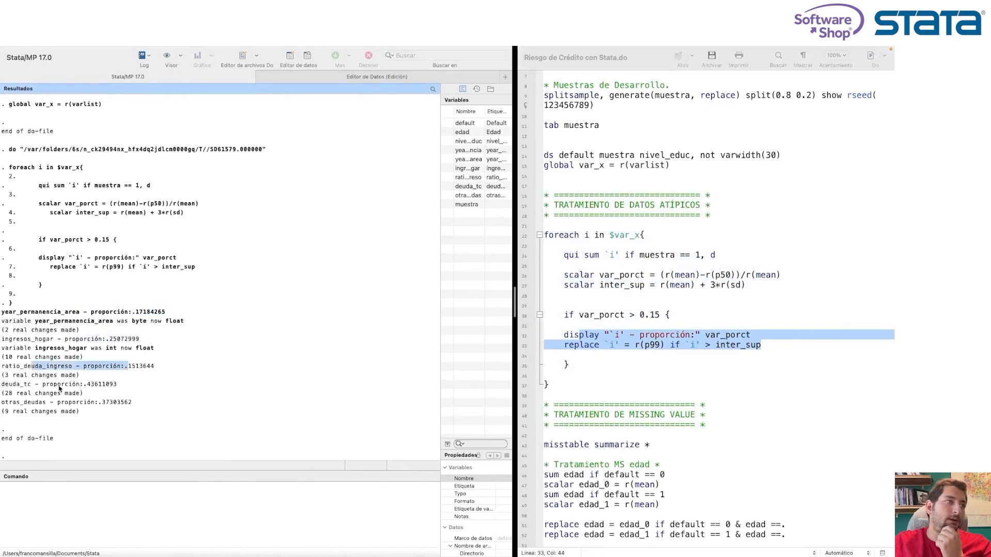
drag(19, 385, 91, 385)
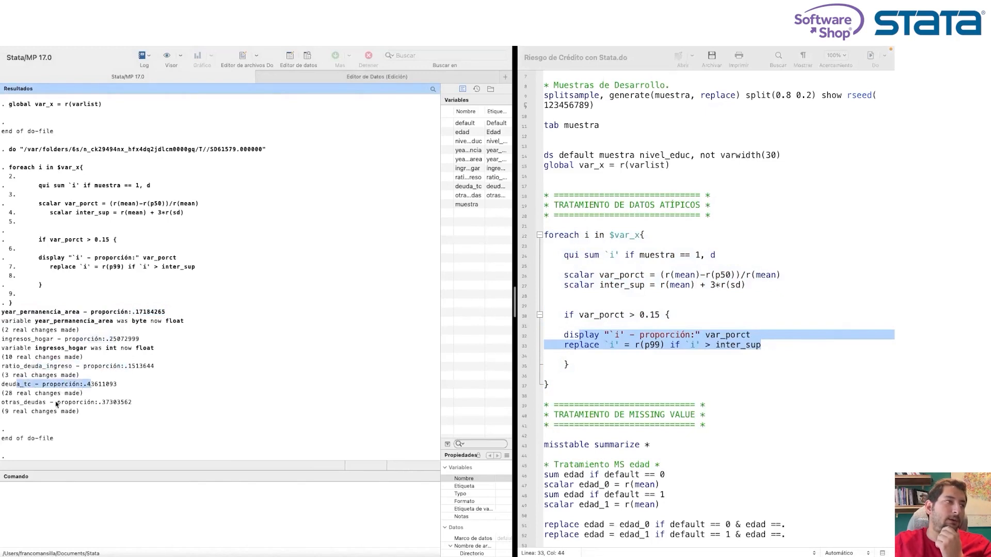
drag(26, 403, 115, 403)
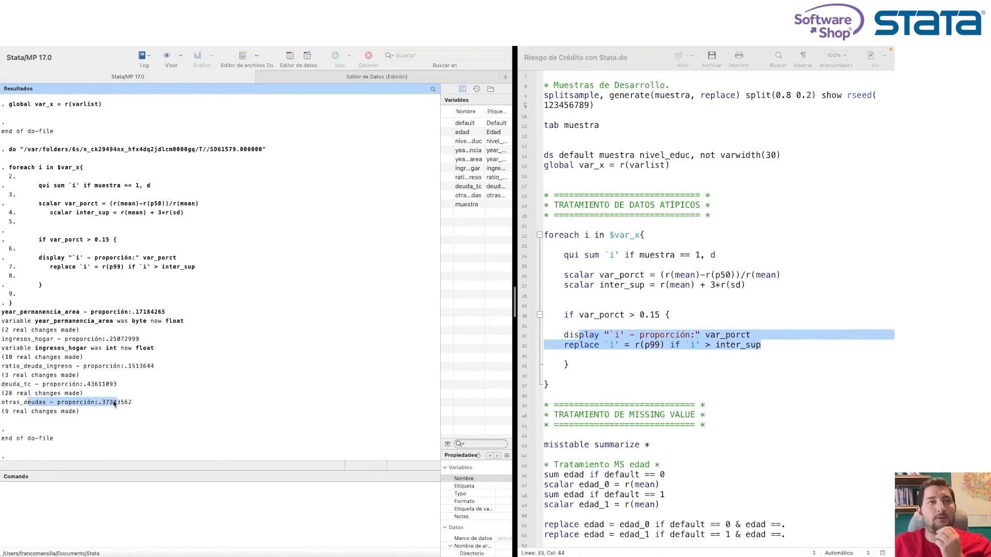
Step: Review the missing-value section's rule replacing edad with edad_0 where default == 0 and edad is missing
scroll(713, 372, down, 5)
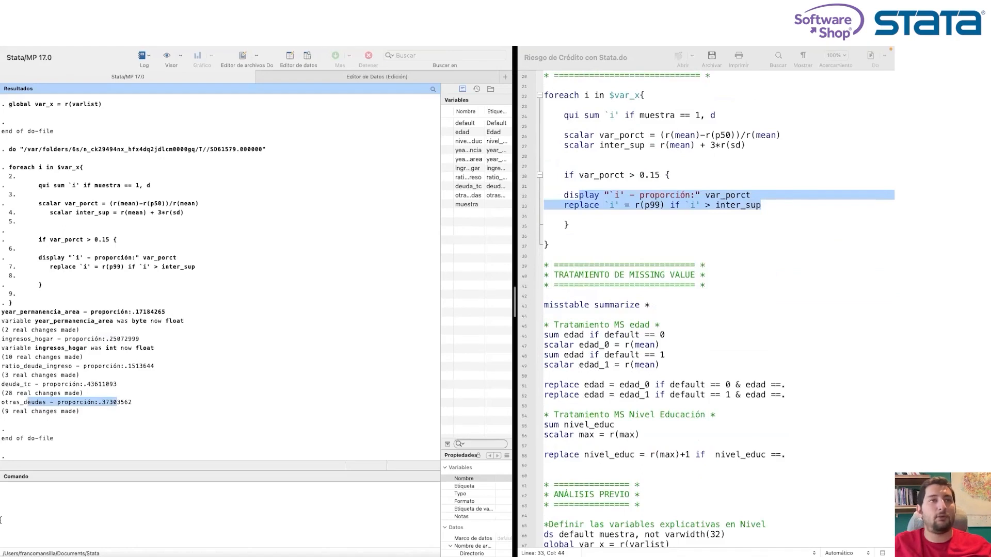
click(659, 408)
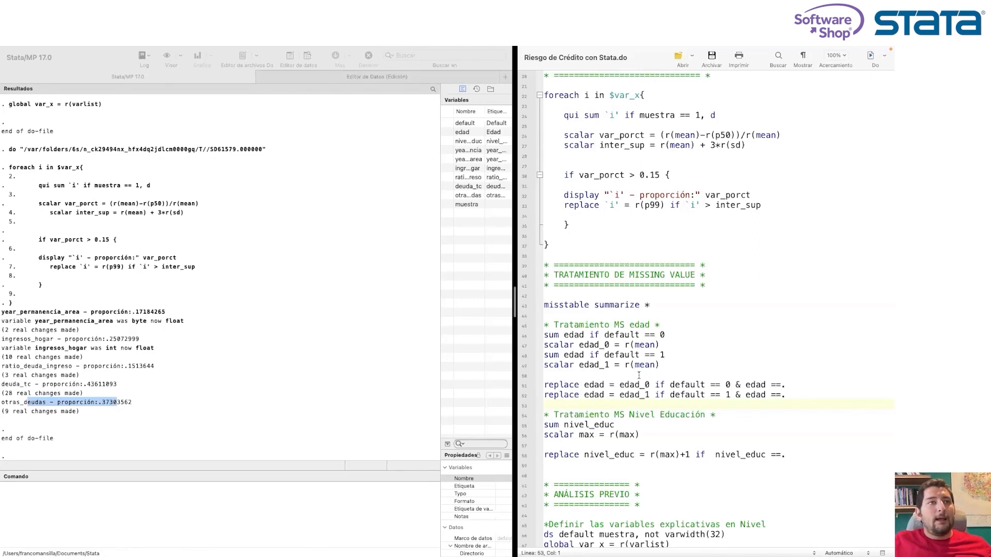
scroll(632, 380, down, 3)
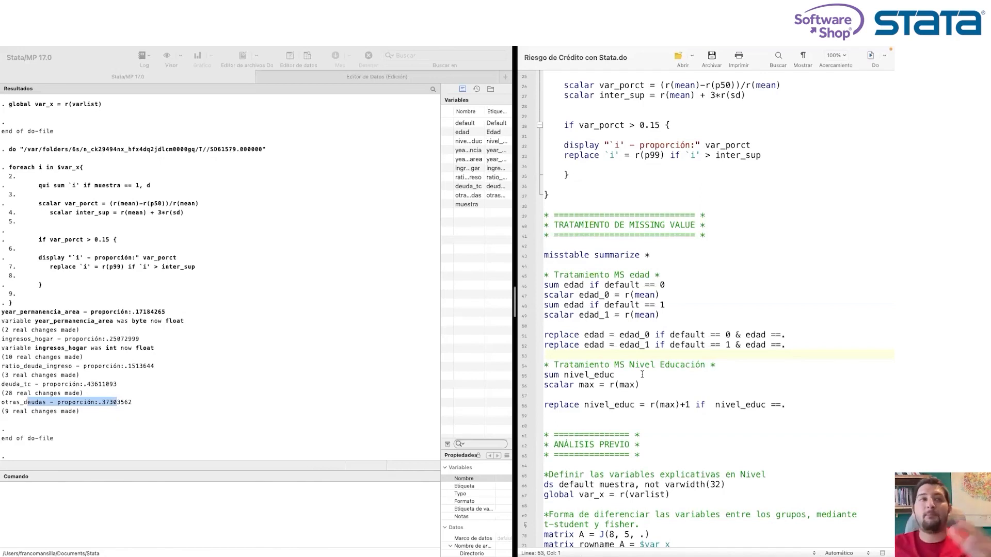
click(666, 336)
drag(666, 336, 677, 337)
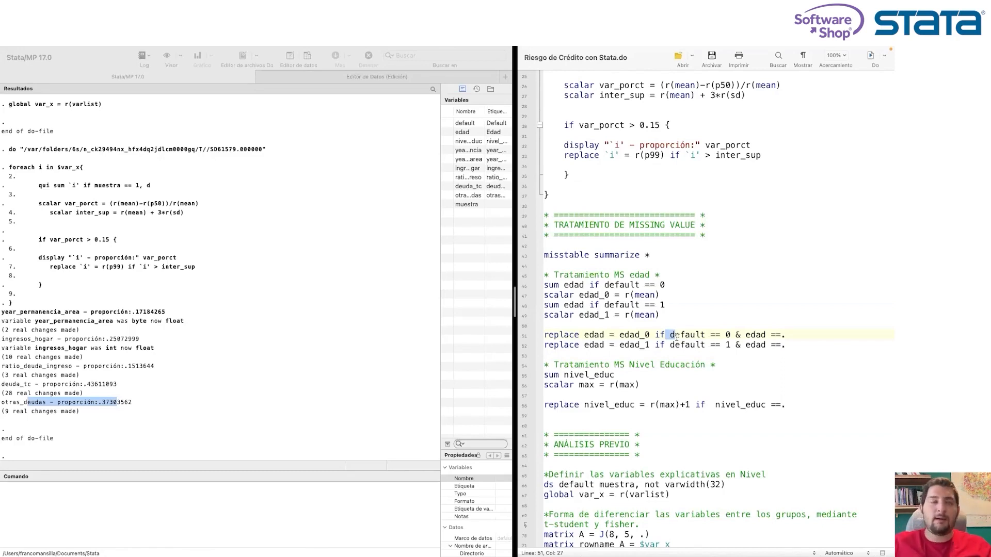
double_click(642, 335)
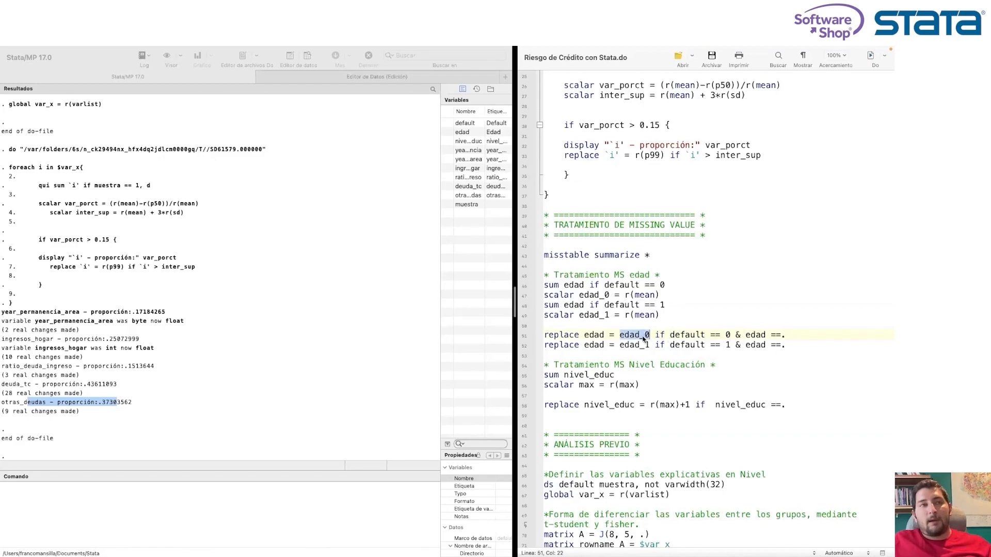
drag(670, 335, 730, 336)
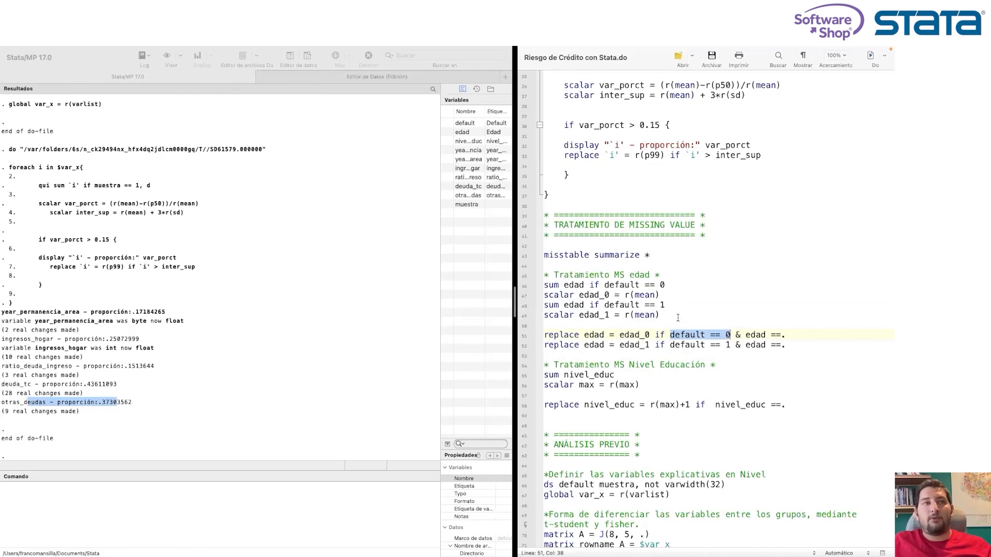
Step: Examine how sum edad if default == 0 supplies the r(mean) stored in the scalar edad_0
drag(559, 285, 671, 287)
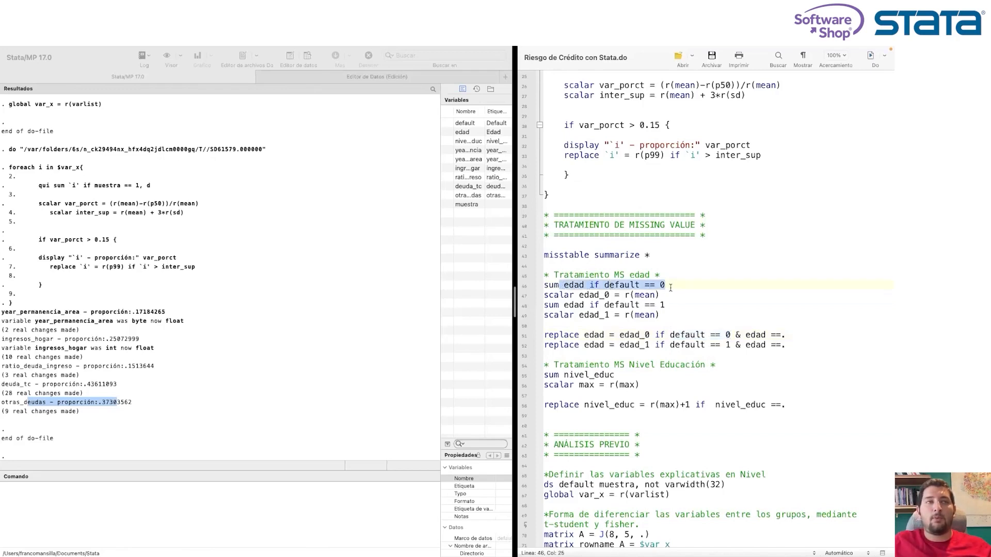
drag(545, 285, 668, 285)
double_click(636, 295)
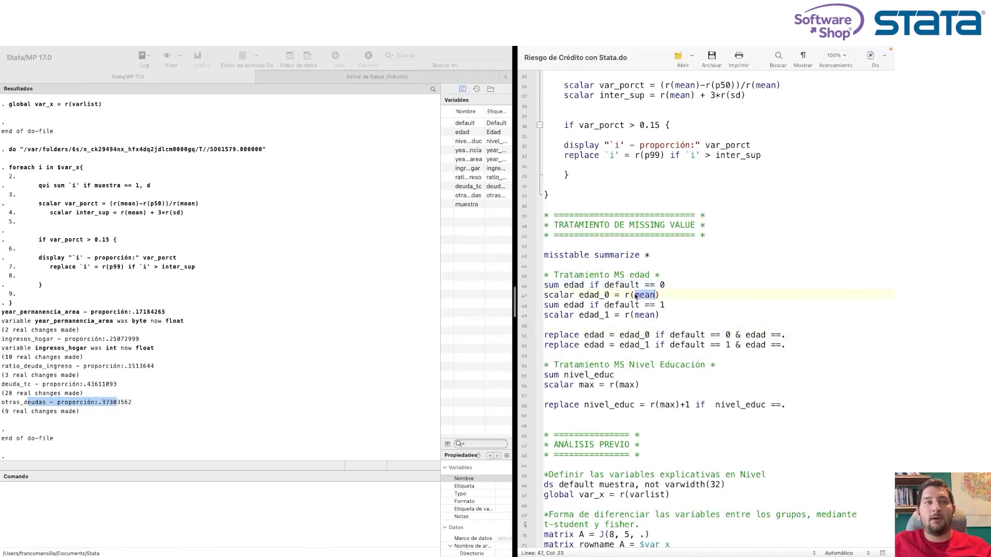
drag(605, 285, 666, 287)
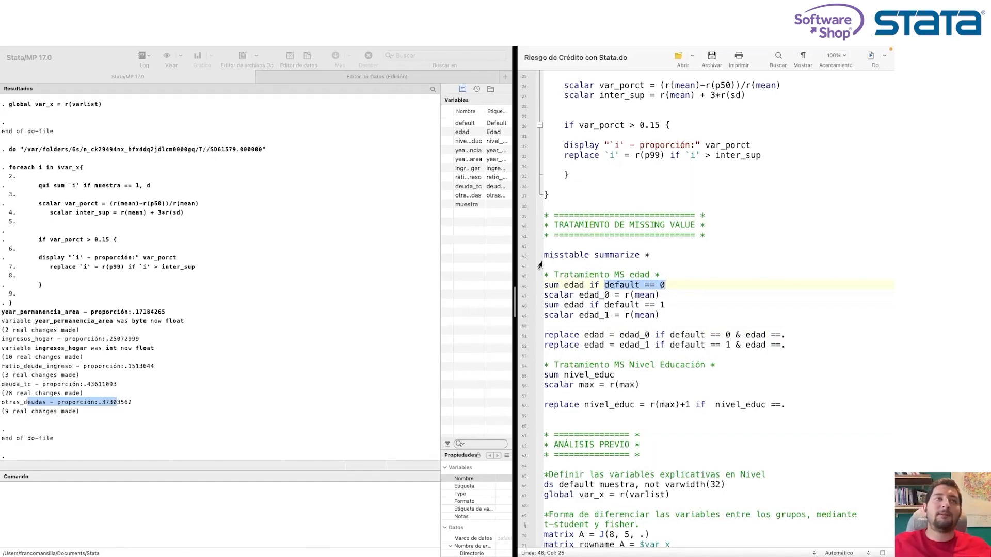
Step: Run misstable summarize * and the edad treatment that fills missing ages with the mean of each default group
drag(525, 256, 548, 363)
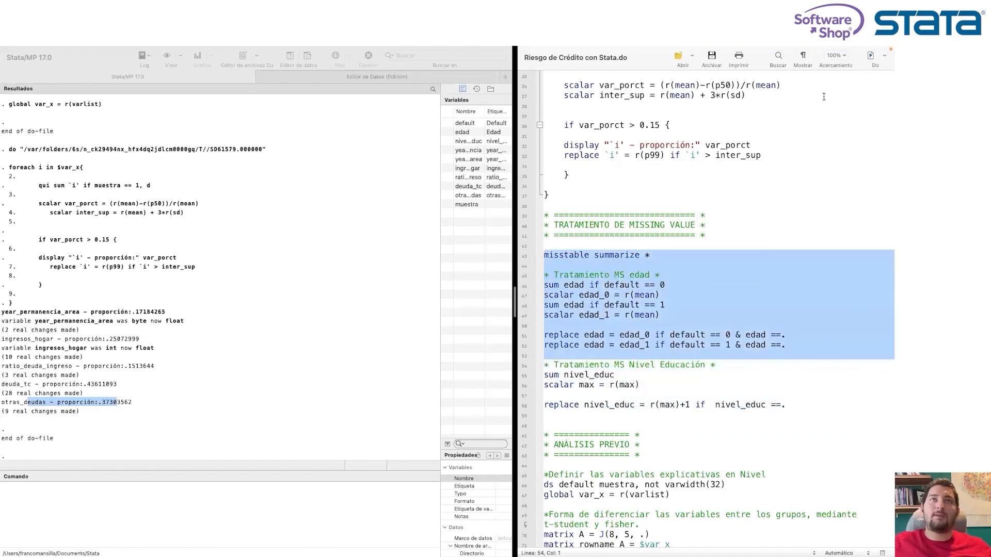
click(873, 58)
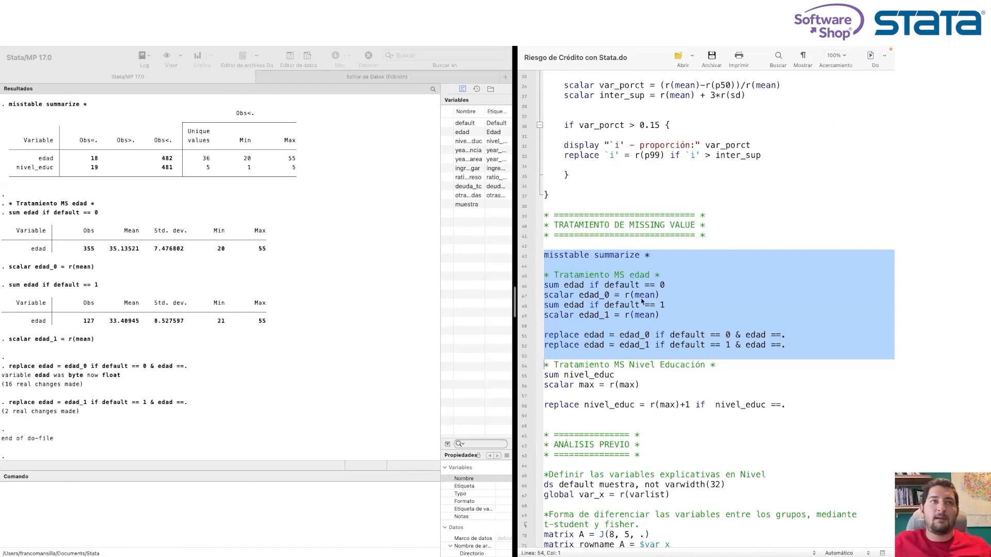
click(616, 335)
scroll(617, 336, down, 3)
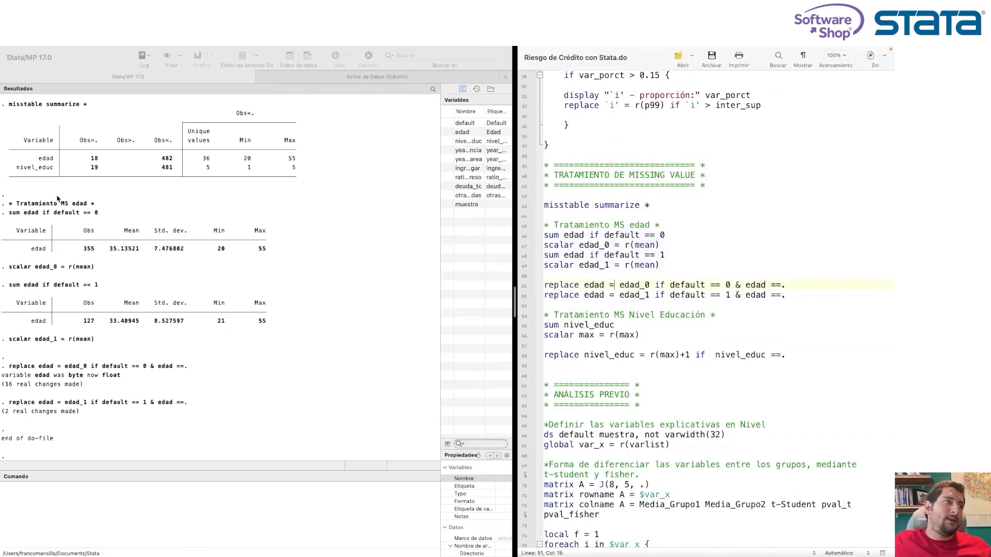
Step: Check the missing and non-missing observation counts for edad and nivel_educ in the misstable summarize output
scroll(58, 198, up, 3)
double_click(46, 226)
drag(29, 238, 109, 232)
click(98, 237)
double_click(96, 236)
double_click(95, 228)
scroll(95, 229, up, 1)
double_click(164, 228)
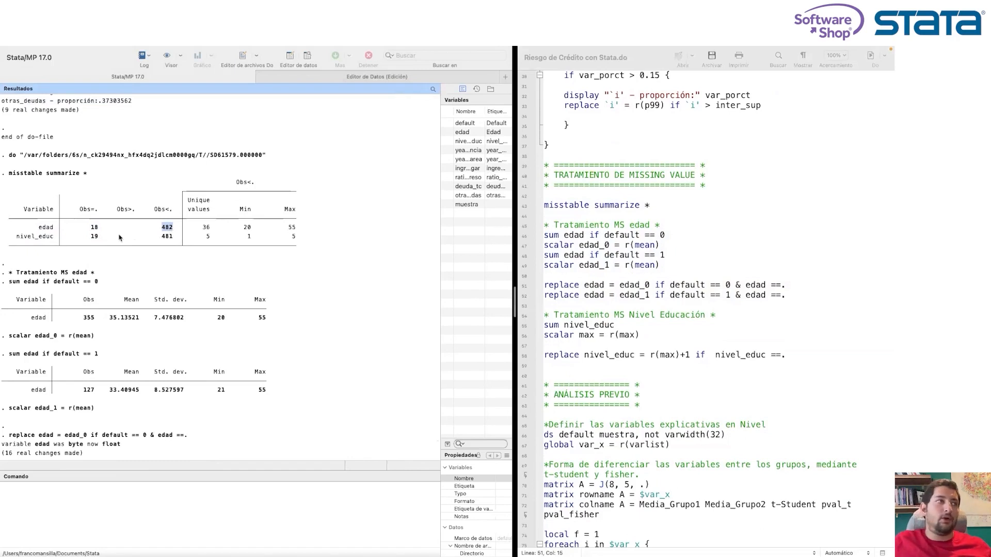
double_click(92, 237)
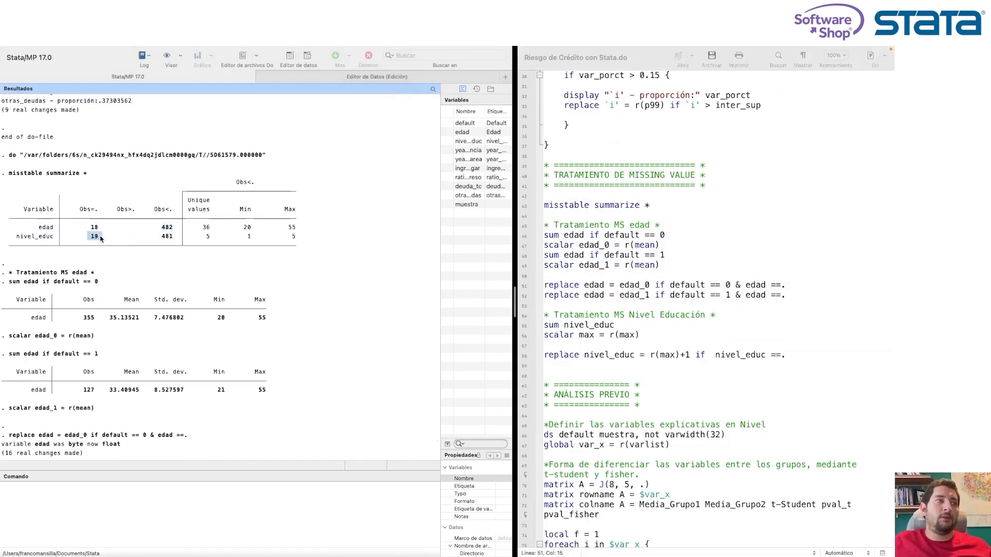
drag(161, 237, 181, 239)
click(181, 271)
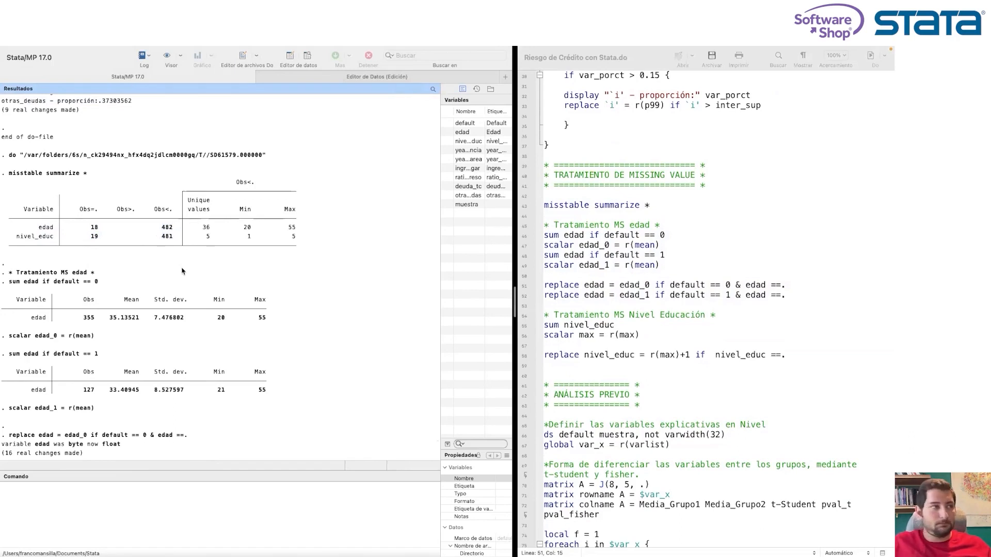
scroll(219, 269, down, 2)
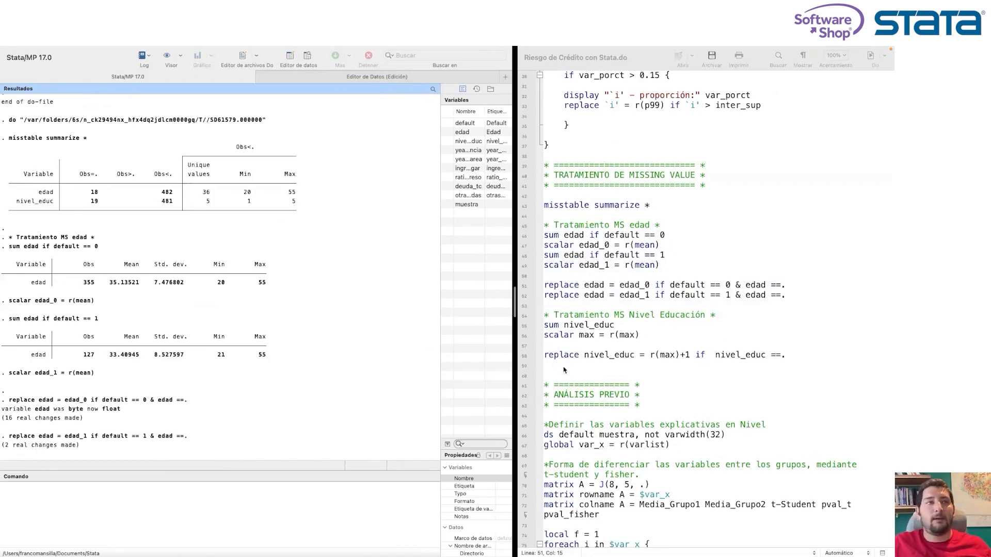
Step: Review the nivel_educ missing-value block, focusing on the r(max)+1 expression used as the replacement
click(599, 355)
scroll(599, 355, up, 1)
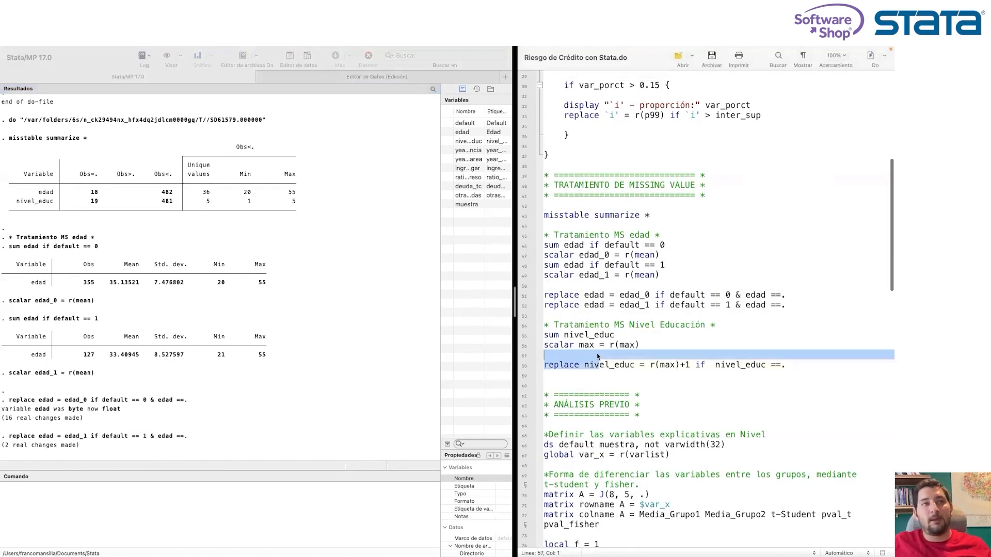
click(597, 354)
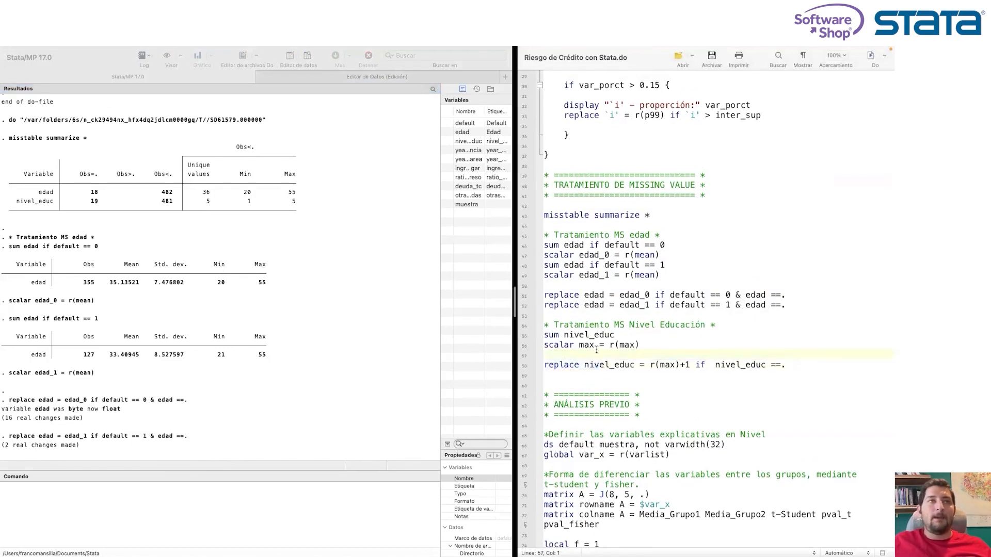
drag(523, 327, 523, 368)
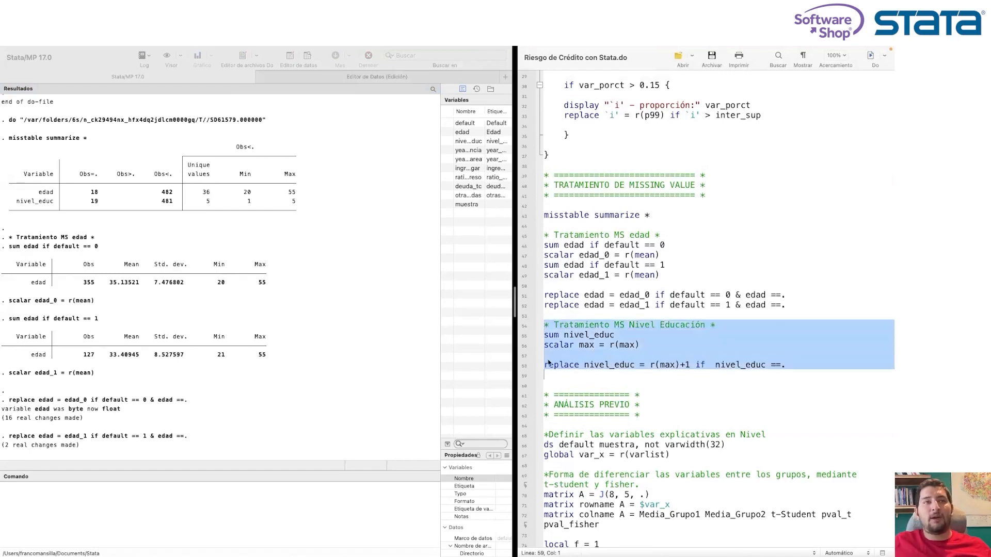
click(590, 345)
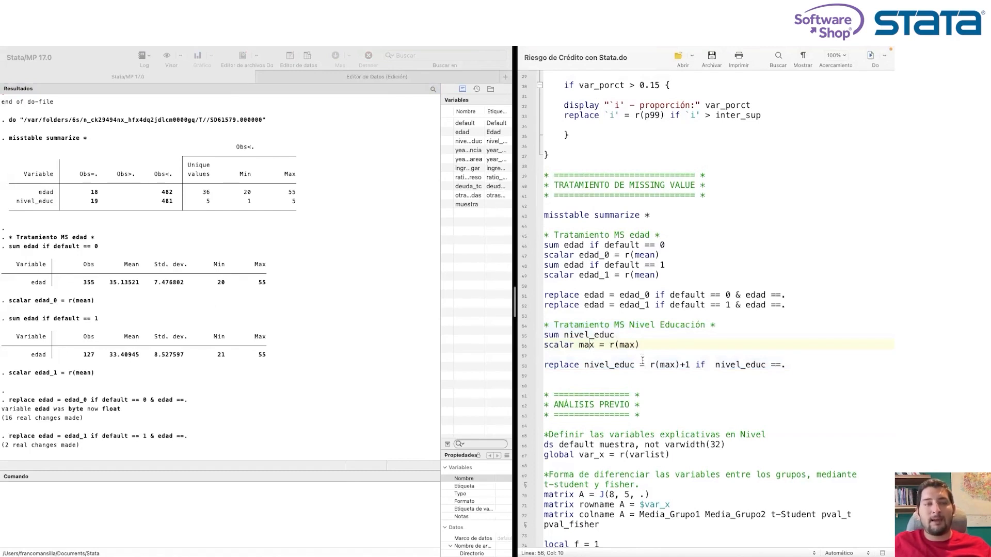
drag(650, 365, 679, 364)
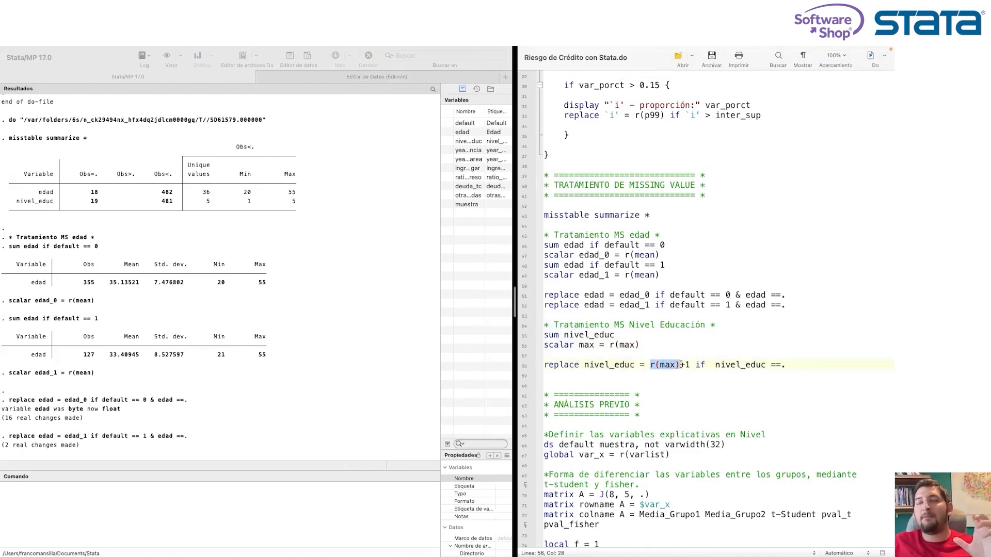
Step: Run the nivel_educ treatment that replaces missing education levels with r(max)+1
drag(628, 377, 562, 316)
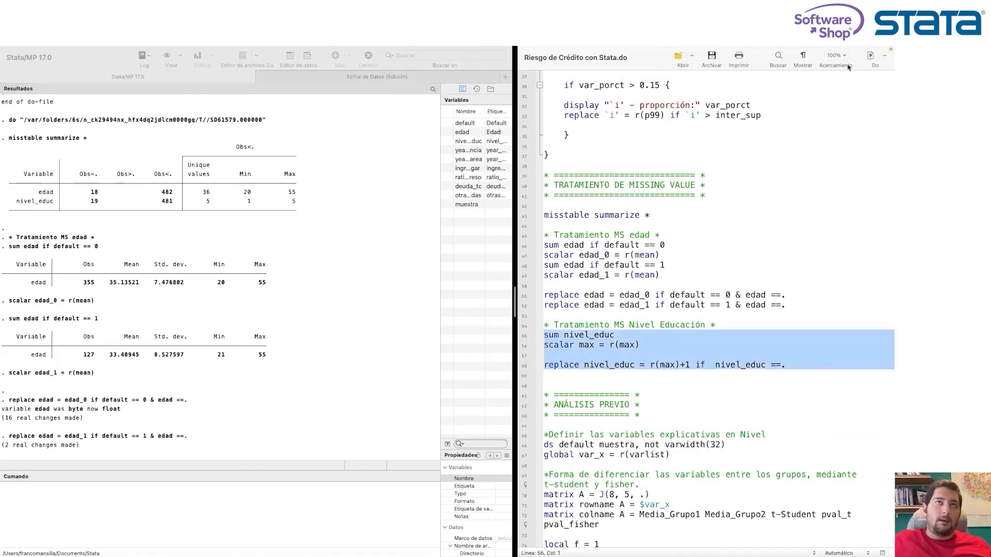
click(876, 58)
scroll(716, 295, down, 3)
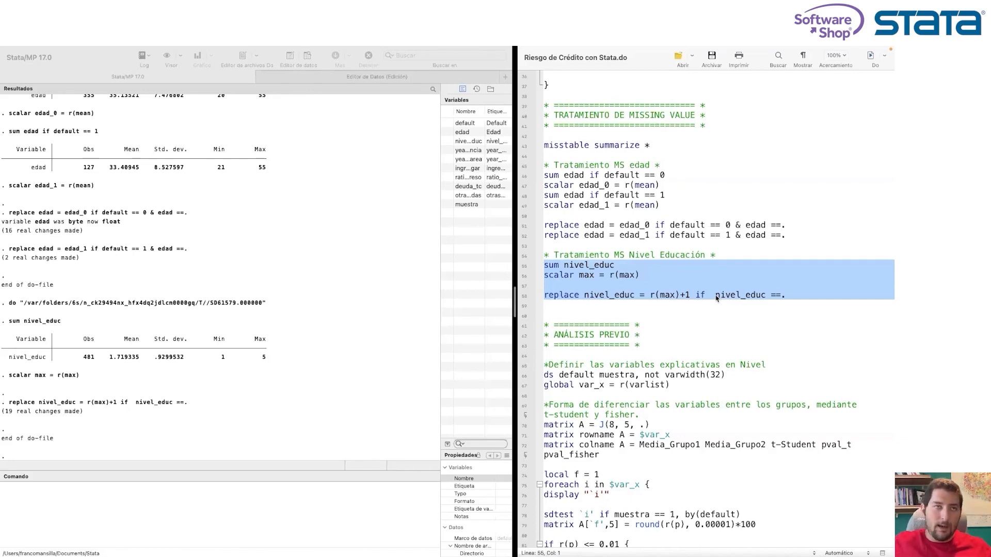
Step: Run the ANÁLISIS PREVIO code from the ds command through matrix list A, testing each $var_x variable with sdtest and ttest by default
scroll(681, 320, down, 5)
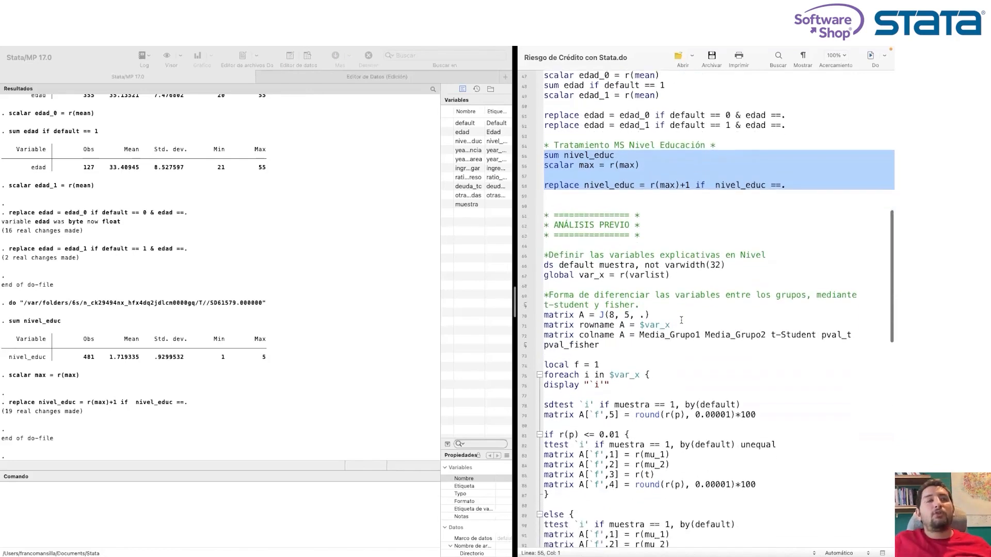
scroll(681, 320, down, 4)
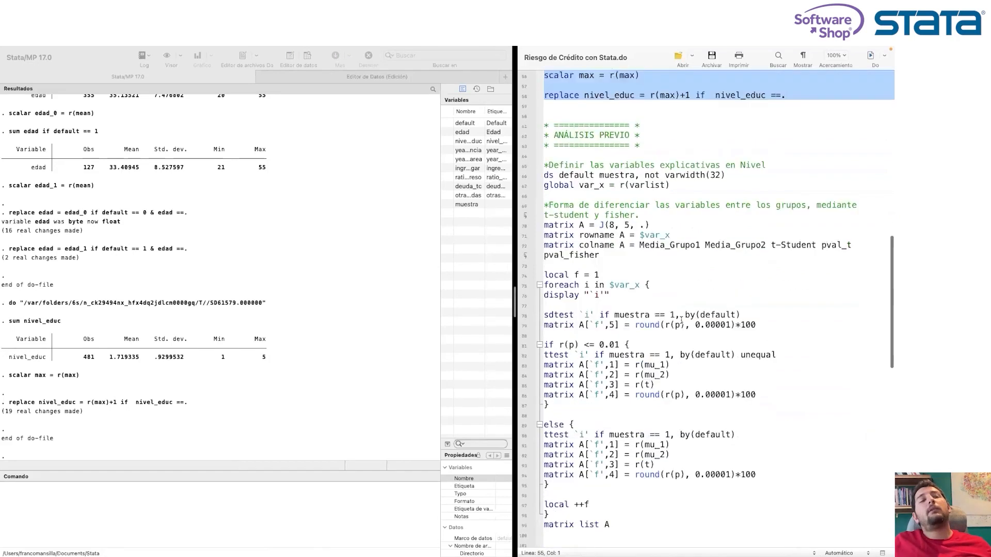
scroll(681, 320, down, 1)
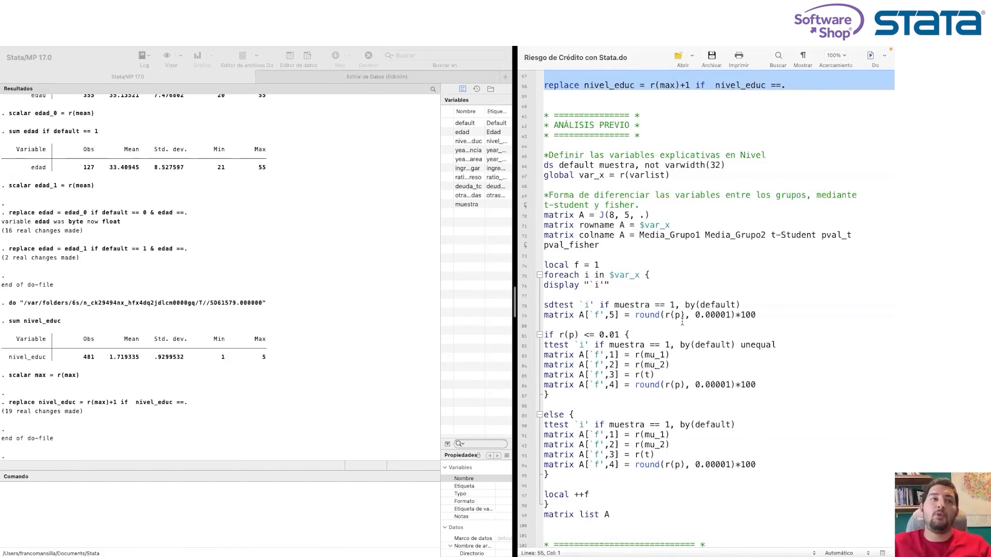
scroll(682, 322, down, 5)
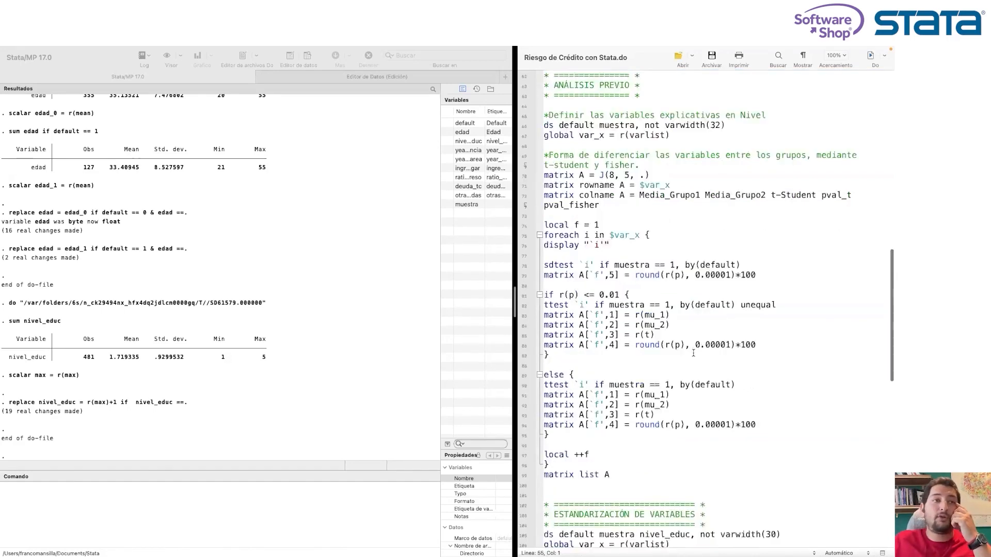
scroll(694, 353, up, 6)
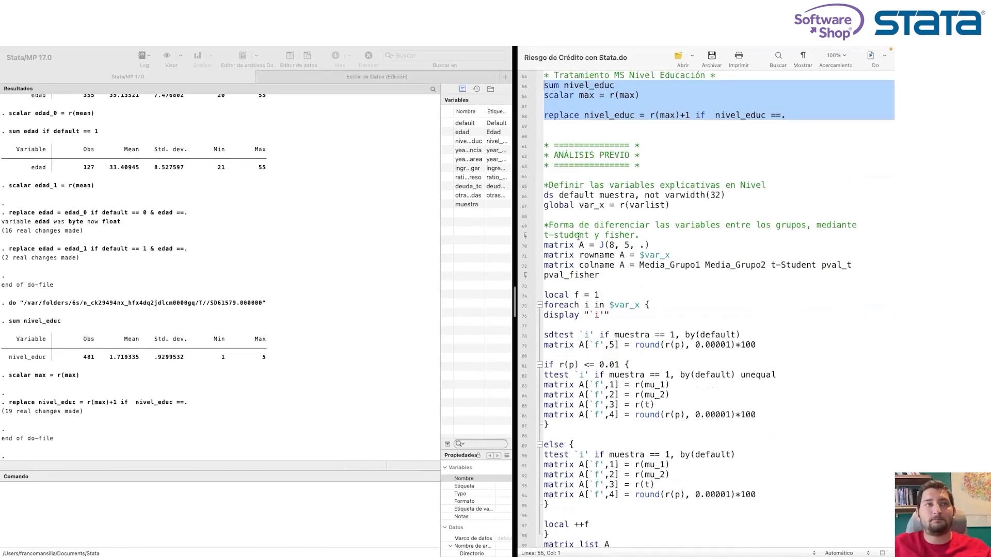
scroll(579, 237, down, 2)
drag(544, 176, 615, 523)
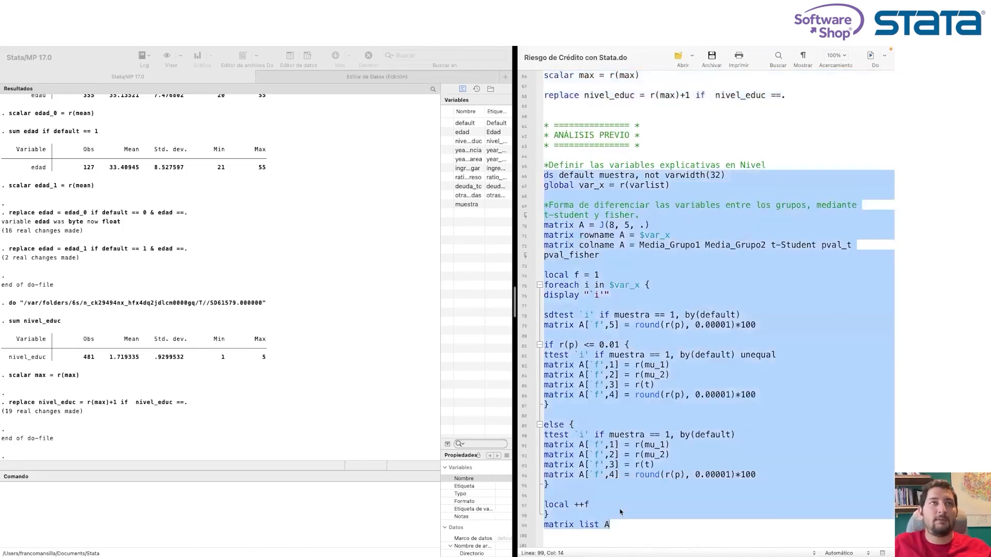
click(871, 56)
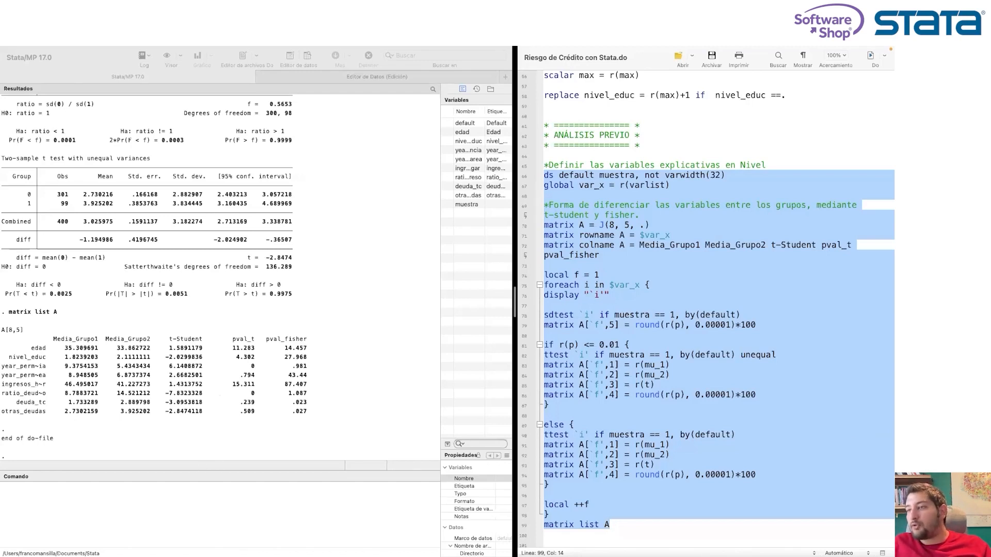
Step: Examine the Media_Grupo1, Media_Grupo2 and pval_fisher columns of matrix A in the results
key(super+Tab)
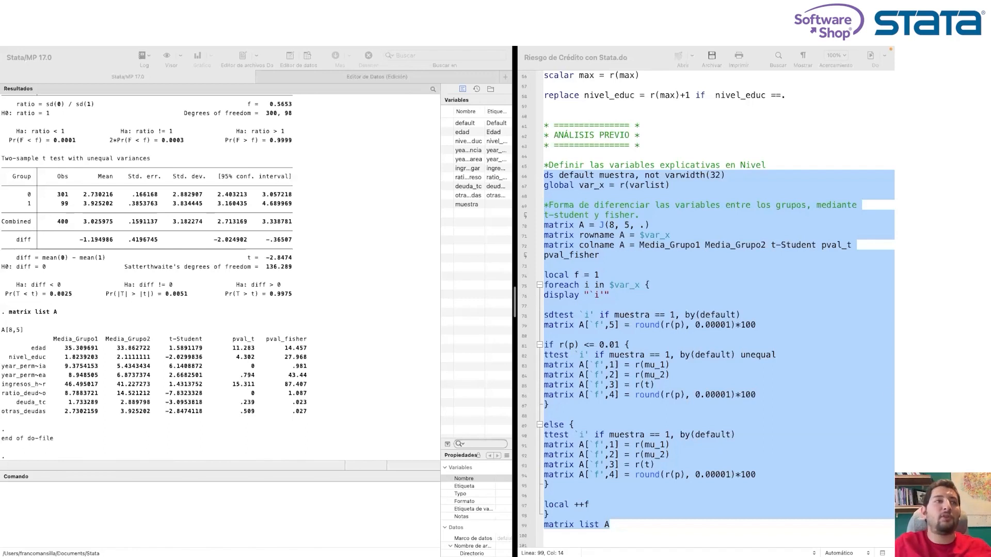
click(212, 421)
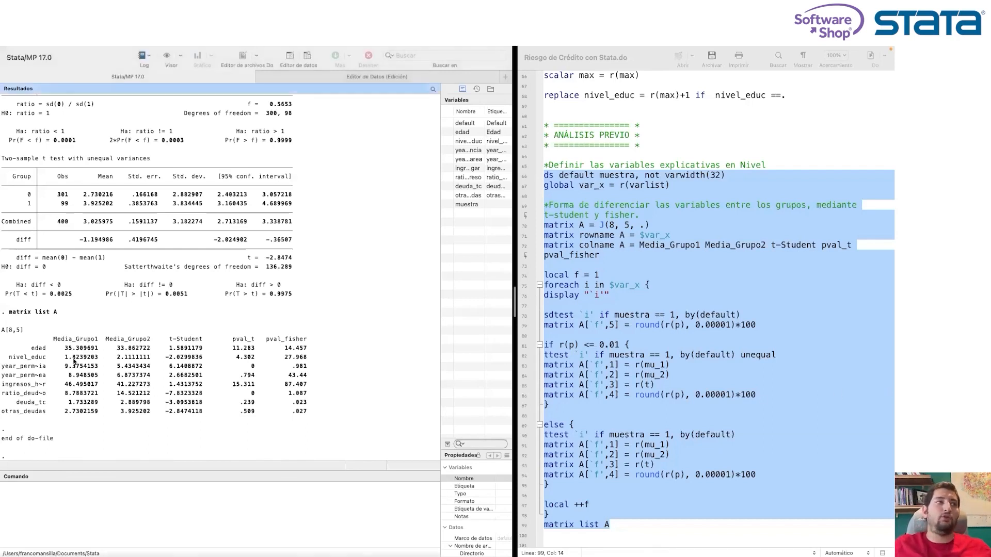
drag(57, 340, 95, 340)
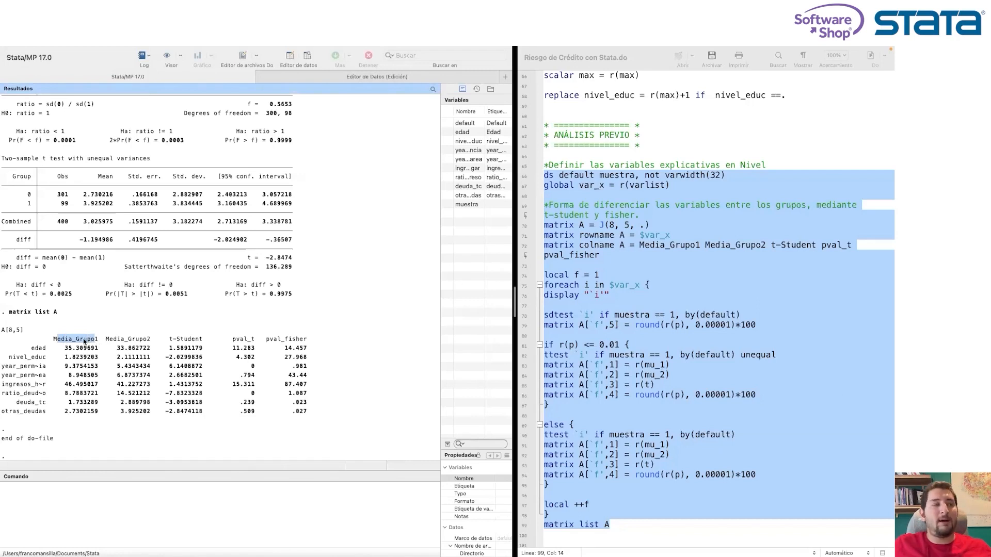
drag(105, 339, 149, 341)
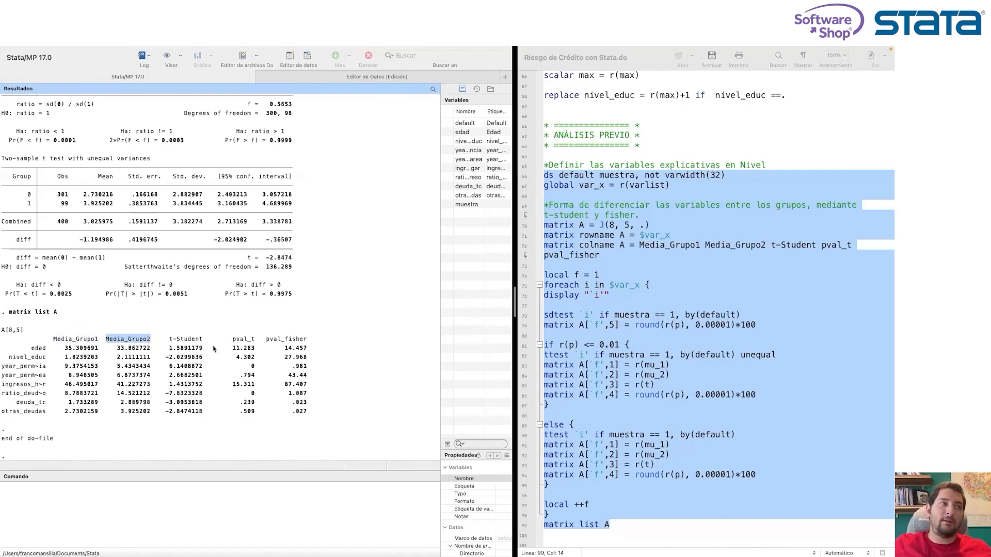
drag(267, 339, 307, 341)
scroll(315, 342, down, 1)
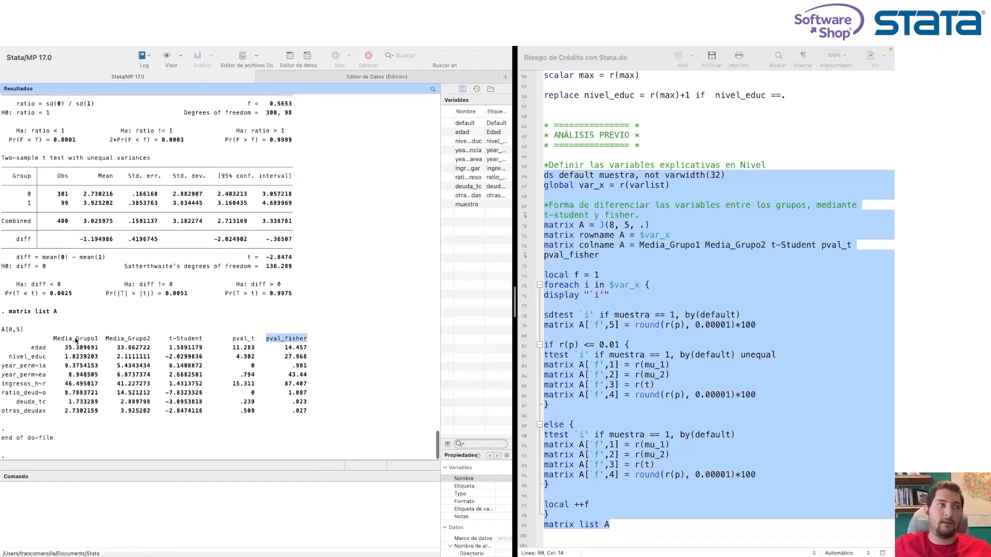
drag(54, 339, 89, 339)
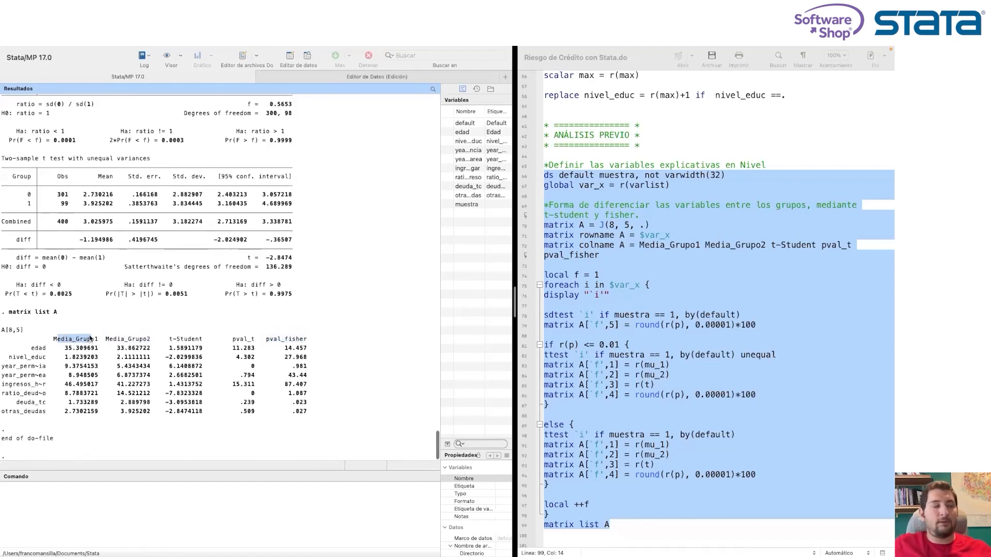
Step: Check the pval_t value for edad and read across the first year_perm row of matrix A
drag(254, 349, 232, 350)
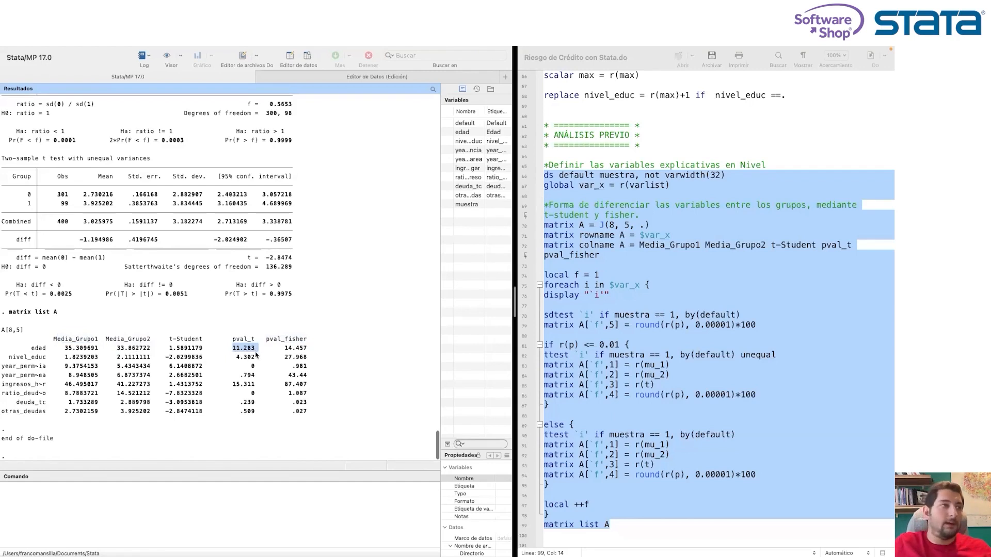
drag(232, 339, 256, 351)
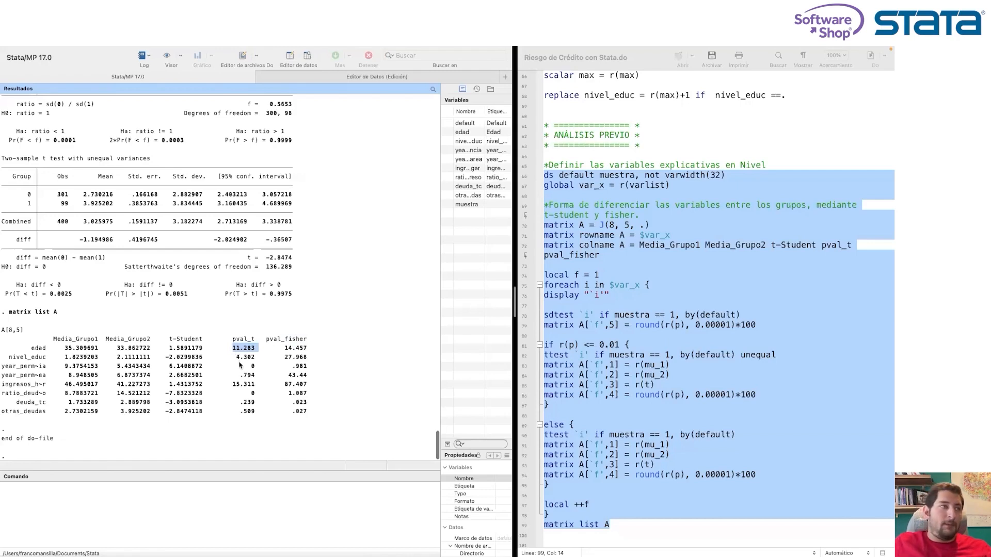
drag(255, 367, 10, 368)
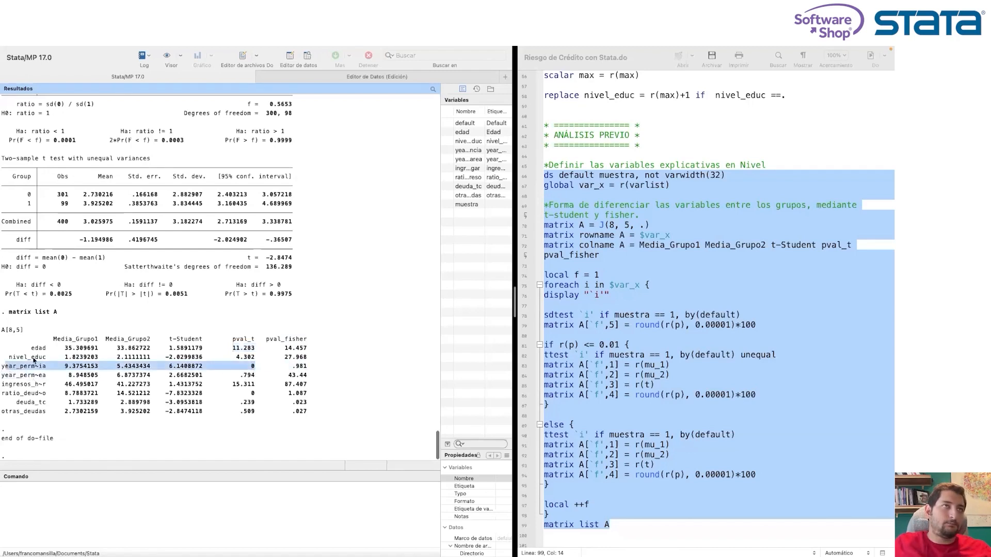
Step: Widen the variable list to read the full variable names, and narrow it again to make room for the results
scroll(433, 242, up, 8)
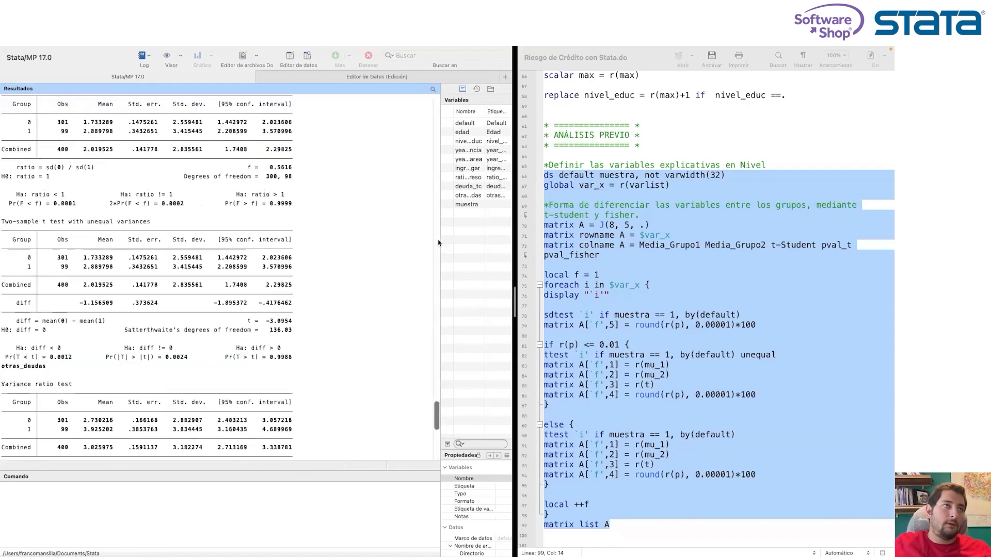
click(438, 242)
drag(439, 242, 320, 242)
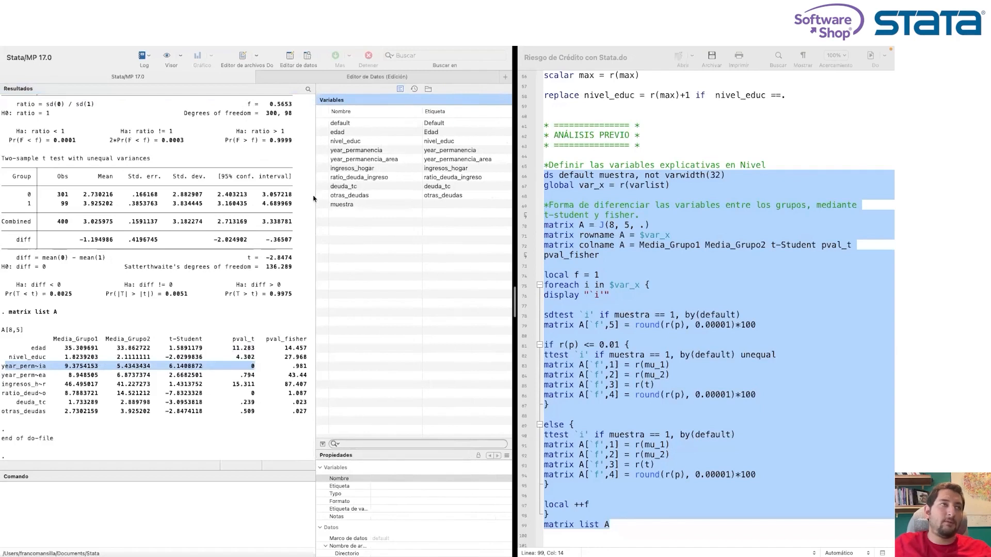
drag(315, 198, 430, 198)
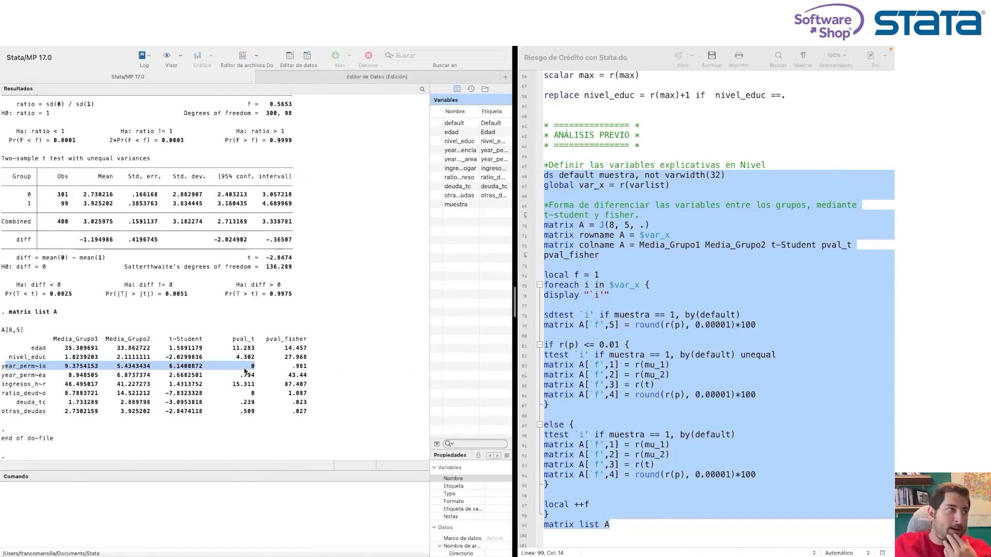
Step: Compare group means, t-Student and pval_t for year_permanencia_area, otras_deudas and ratio_deuda_ingreso in matrix A
drag(262, 379, 10, 381)
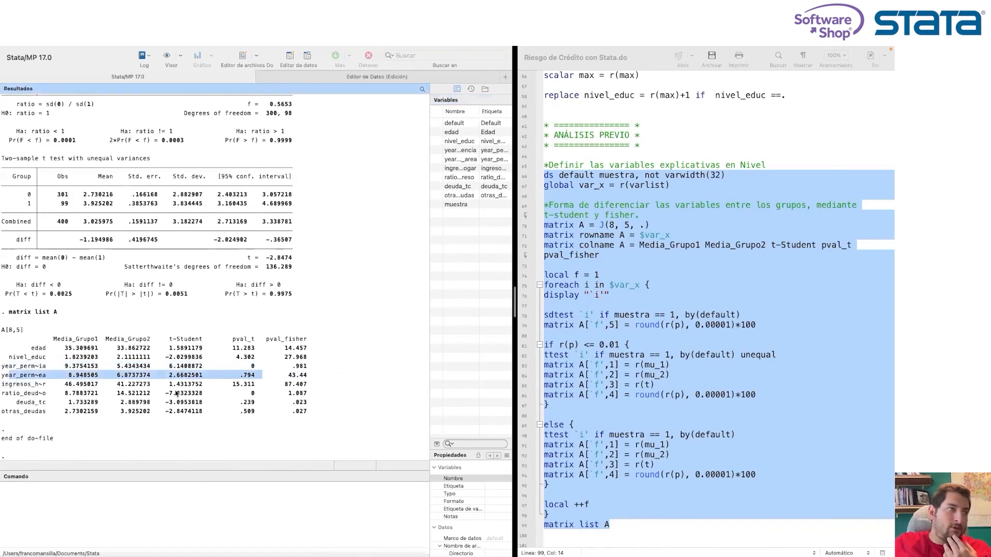
drag(257, 395, 257, 417)
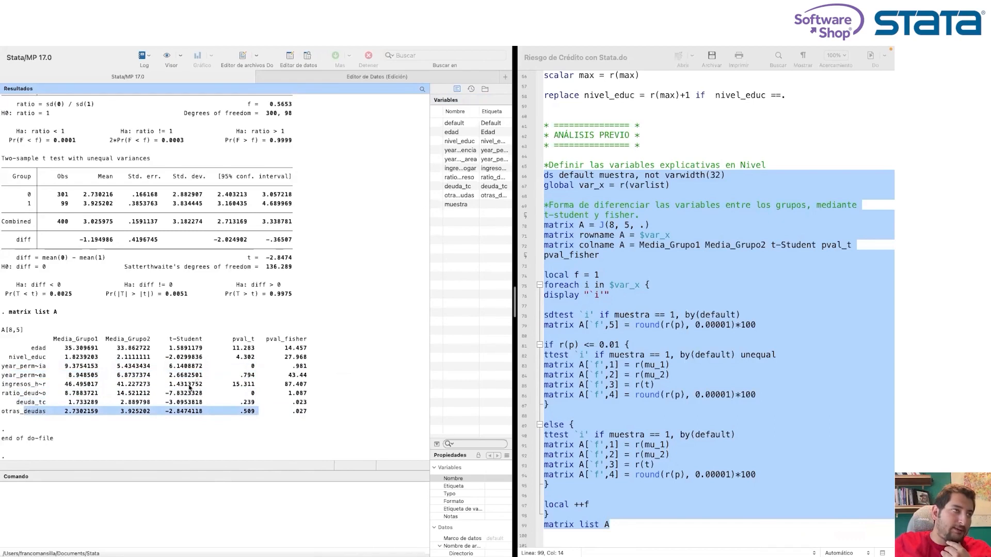
click(169, 395)
drag(170, 395, 205, 395)
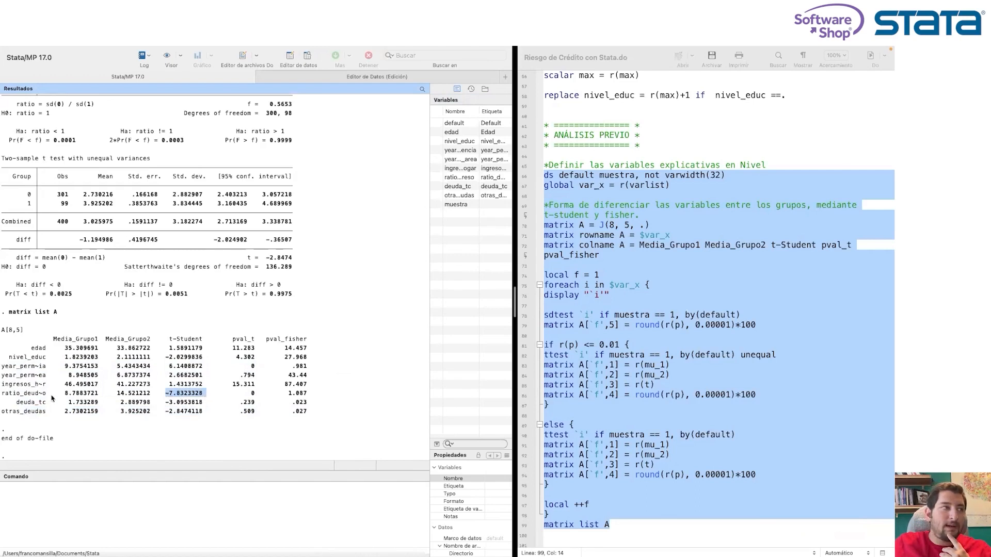
drag(2, 395, 311, 397)
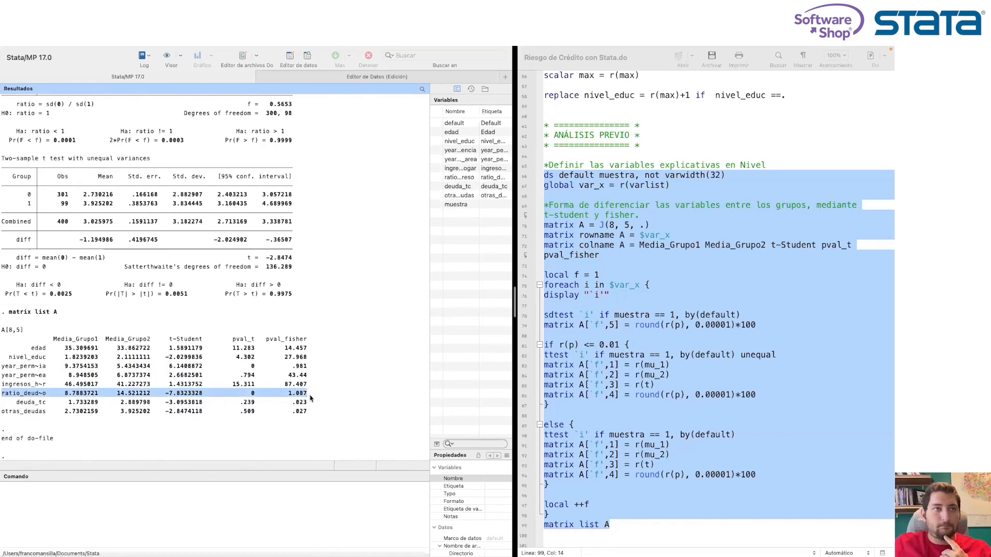
Step: Run the ESTANDARIZACIÓN DE VARIABLES block that generates est_ variables from each $var_x mean and standard deviation where muestra == 1
click(658, 402)
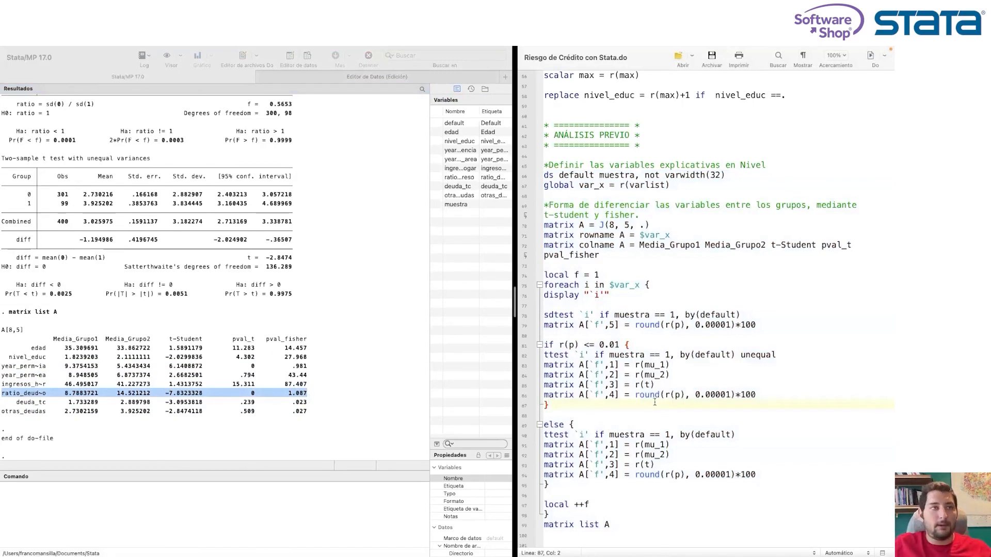
scroll(659, 403, down, 10)
scroll(652, 396, down, 4)
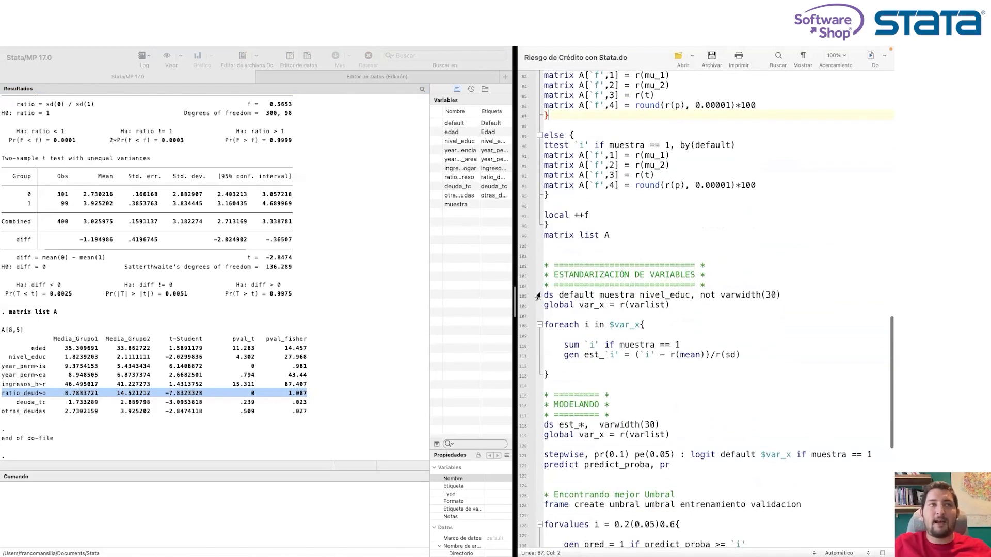
drag(543, 294, 572, 372)
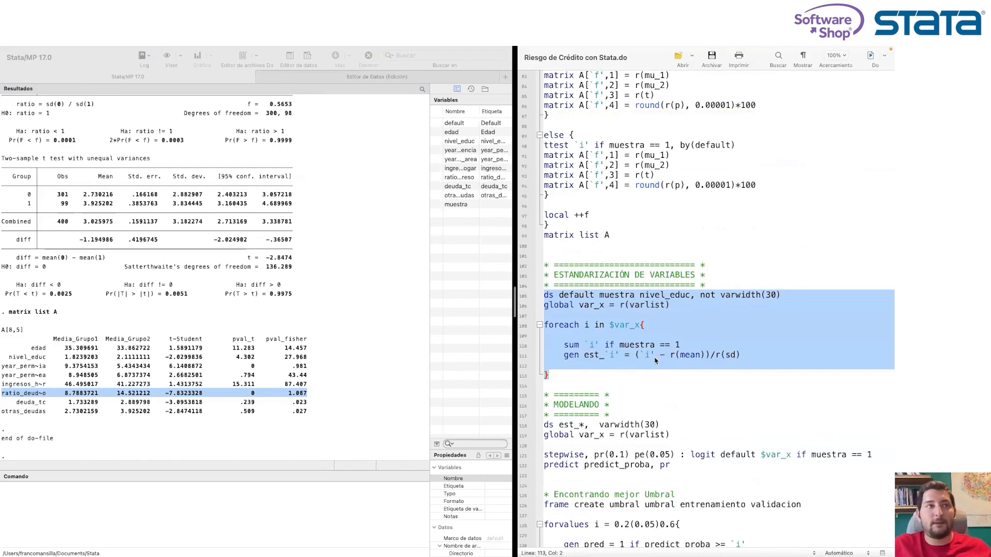
click(872, 62)
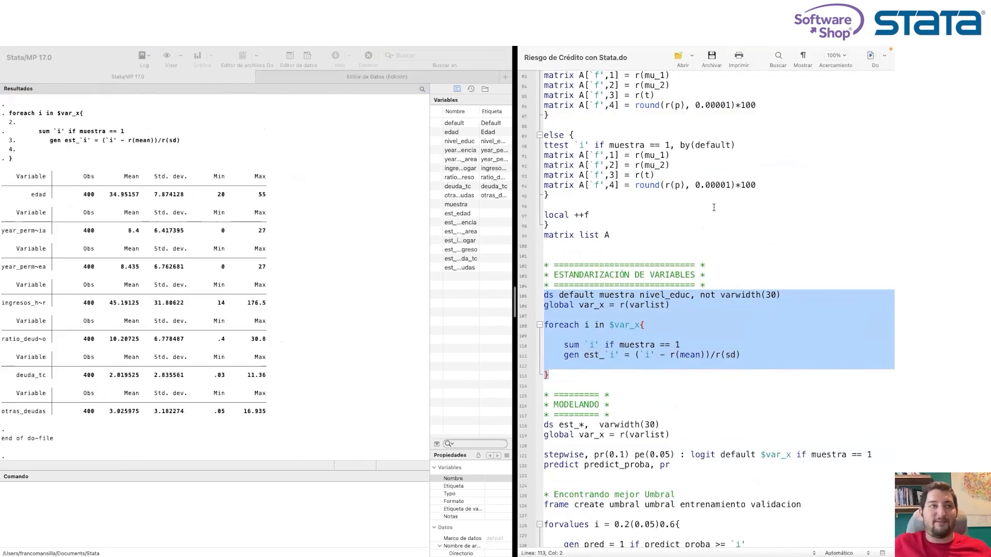
Step: Review the stepwise logit line under MODELANDO, focusing on pr(0.1), pe(0.05) and the if muestra == 1 condition
scroll(655, 324, down, 6)
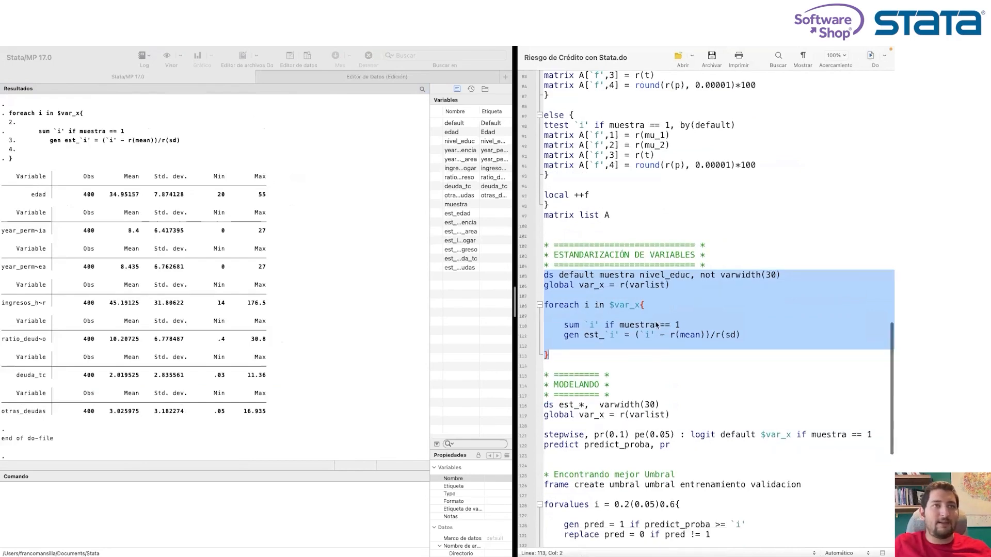
scroll(659, 320, down, 3)
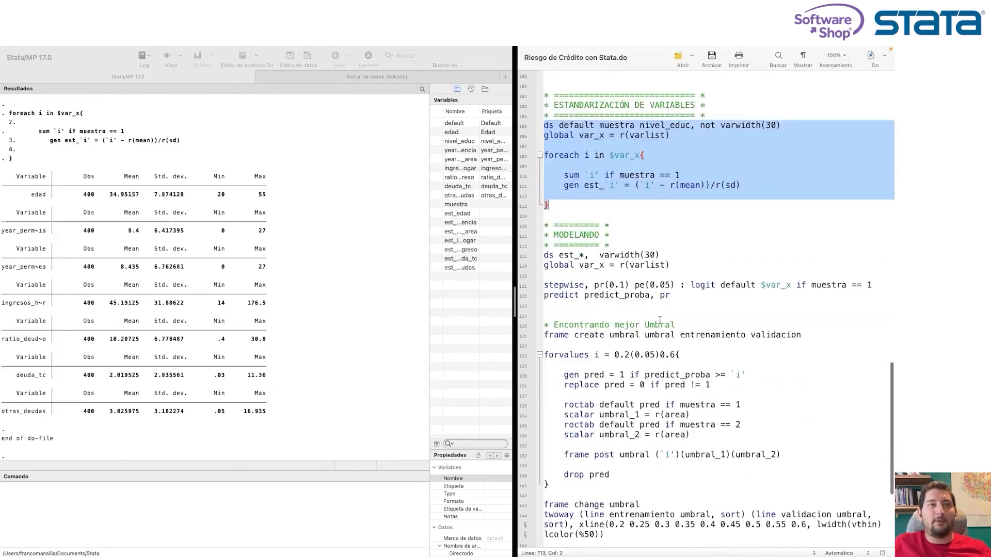
click(709, 285)
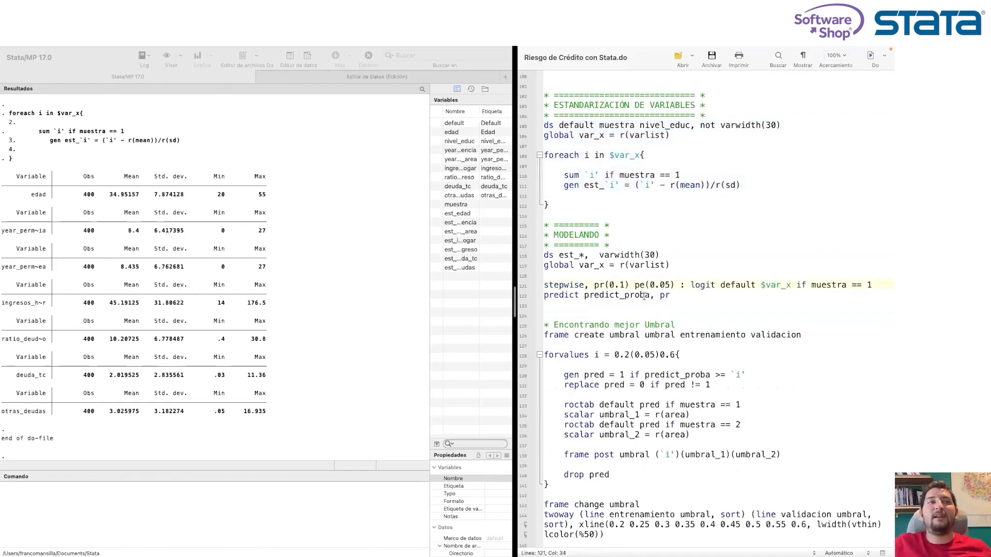
double_click(567, 286)
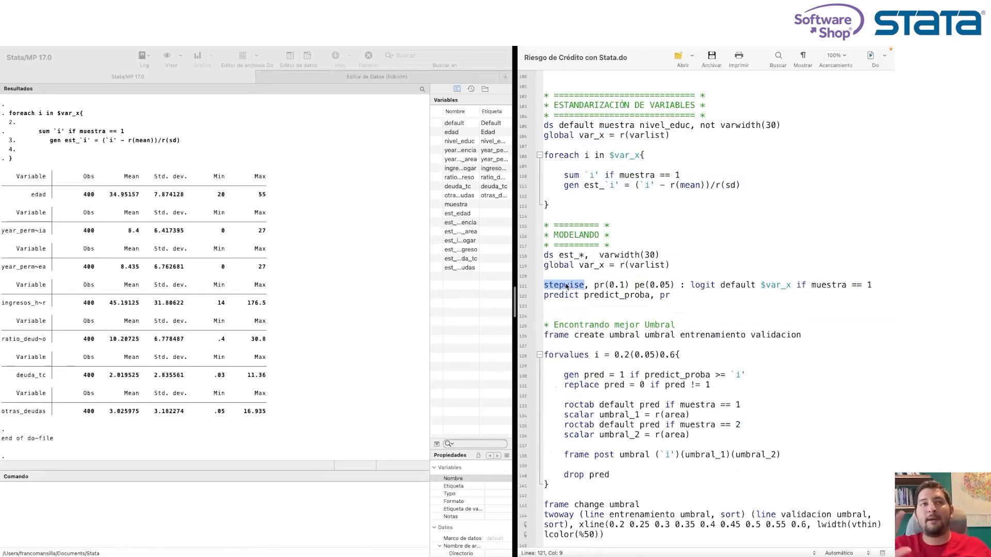
drag(797, 285, 872, 285)
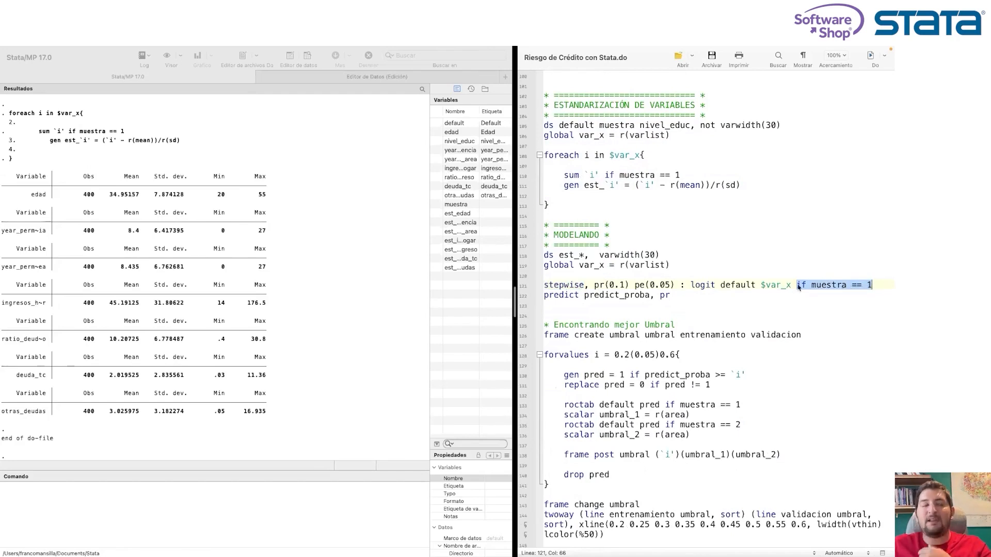
click(610, 284)
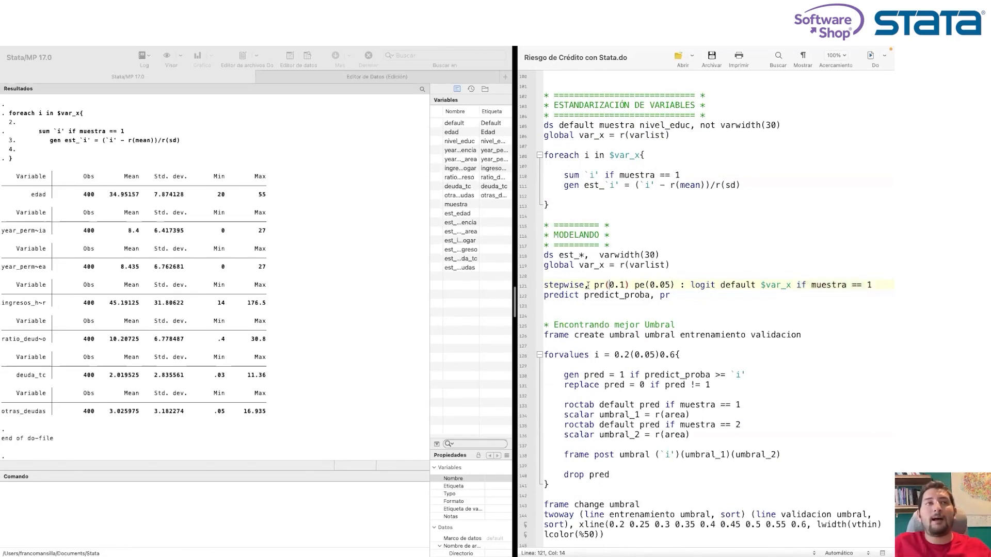
drag(594, 285, 675, 285)
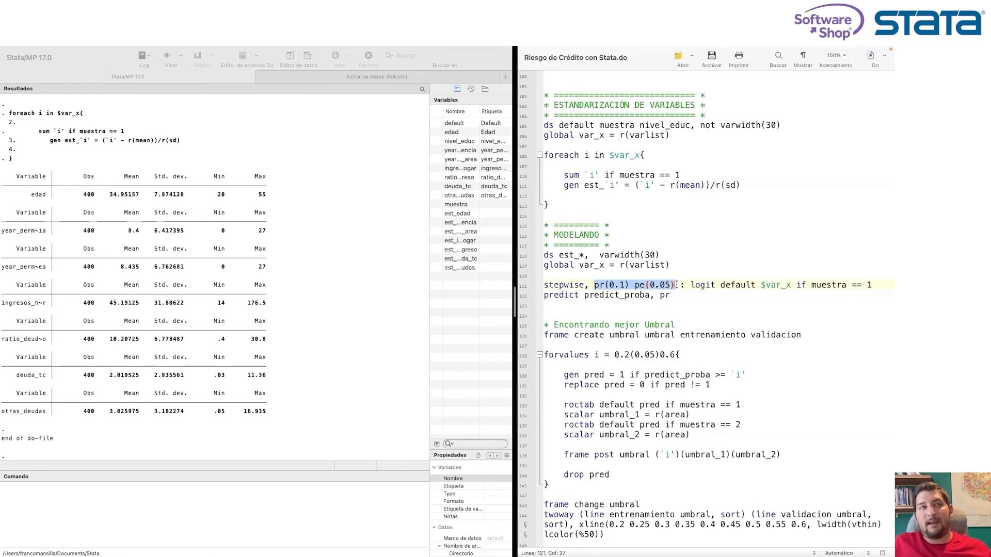
click(625, 285)
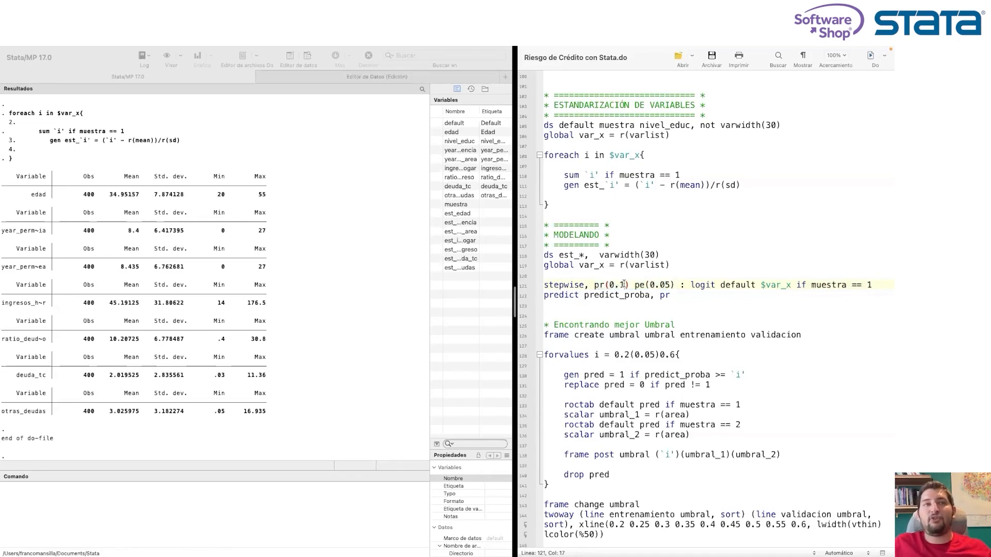
drag(649, 285, 672, 285)
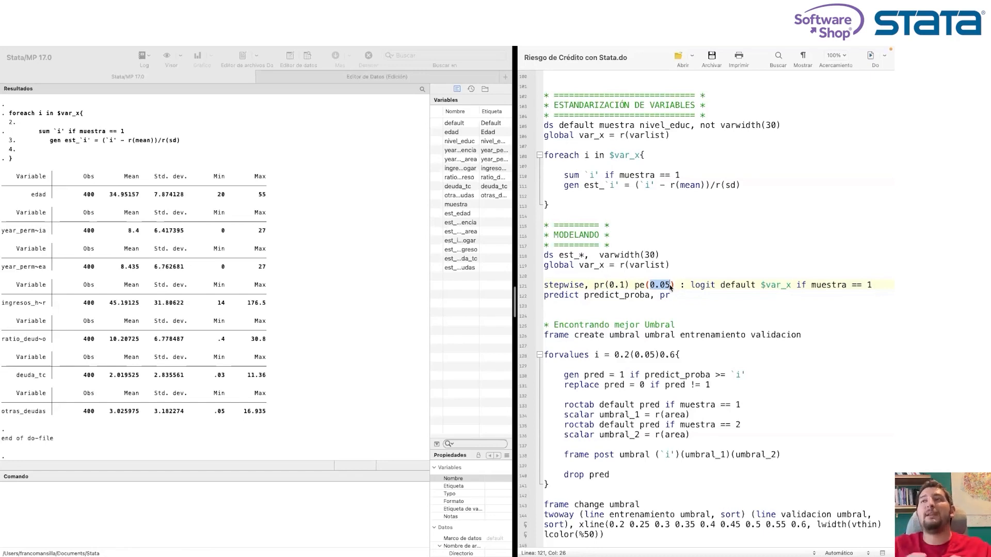
Step: Run only the line stepwise, pr(0.1) pe(0.05) : logit default $var_x if muestra == 1
click(560, 285)
drag(560, 285, 670, 287)
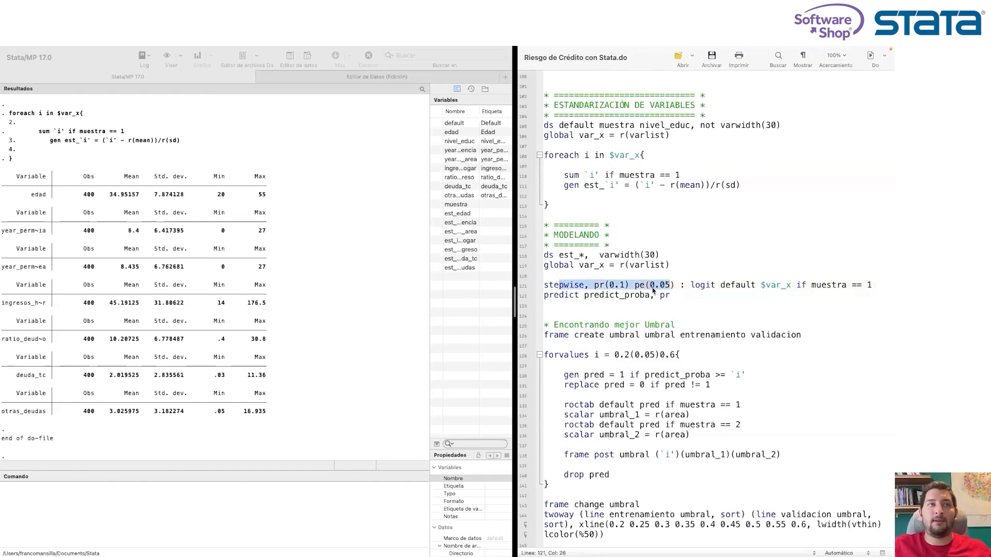
click(521, 288)
click(871, 57)
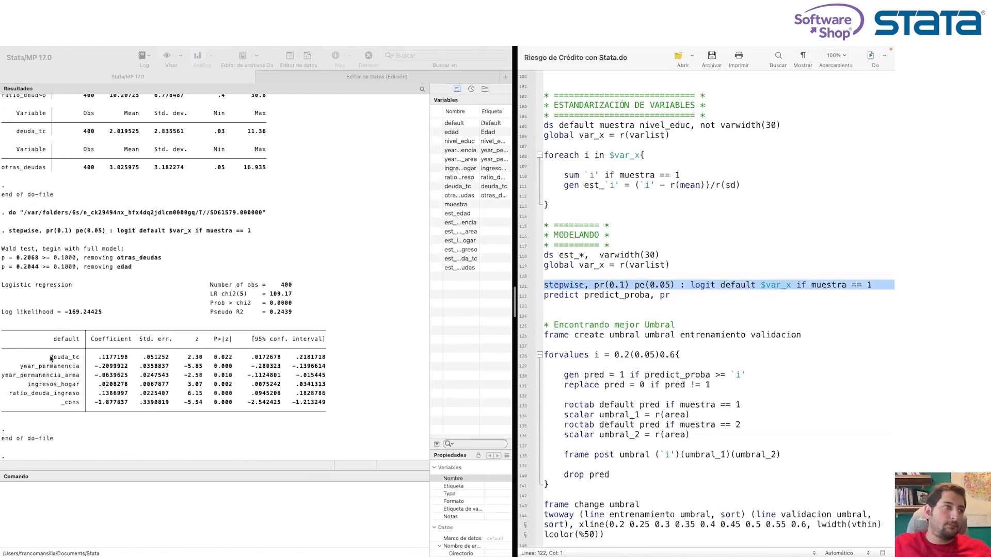
Step: Compare the retained predictors and their P>|z| values in the stepwise logit output with the pval_t column of matrix A
drag(49, 357, 67, 360)
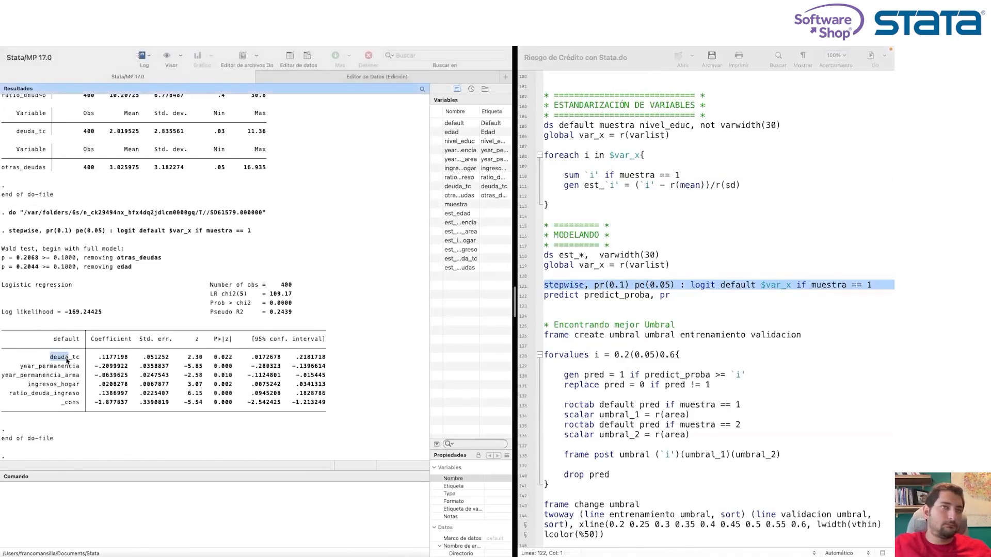
drag(67, 360, 78, 395)
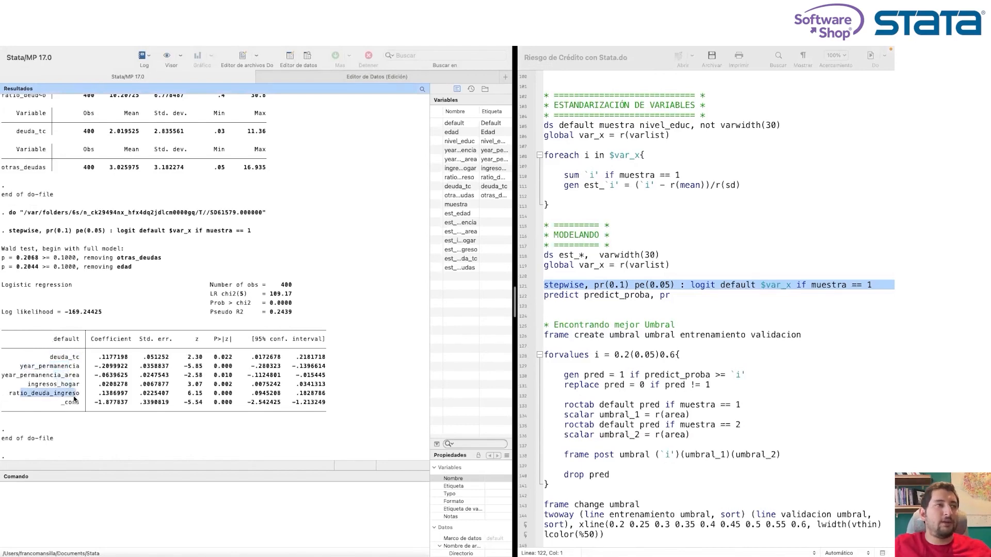
drag(214, 358, 232, 360)
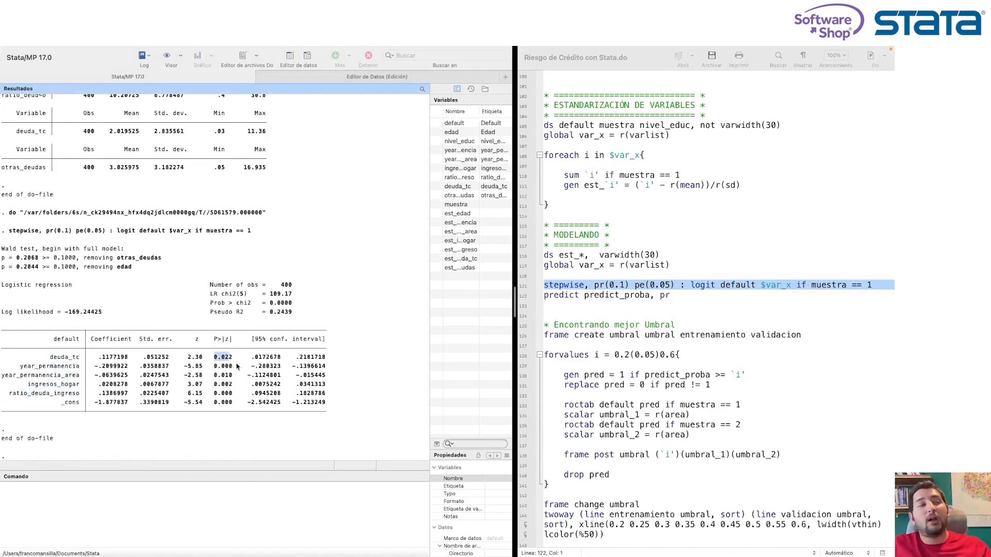
scroll(238, 367, up, 15)
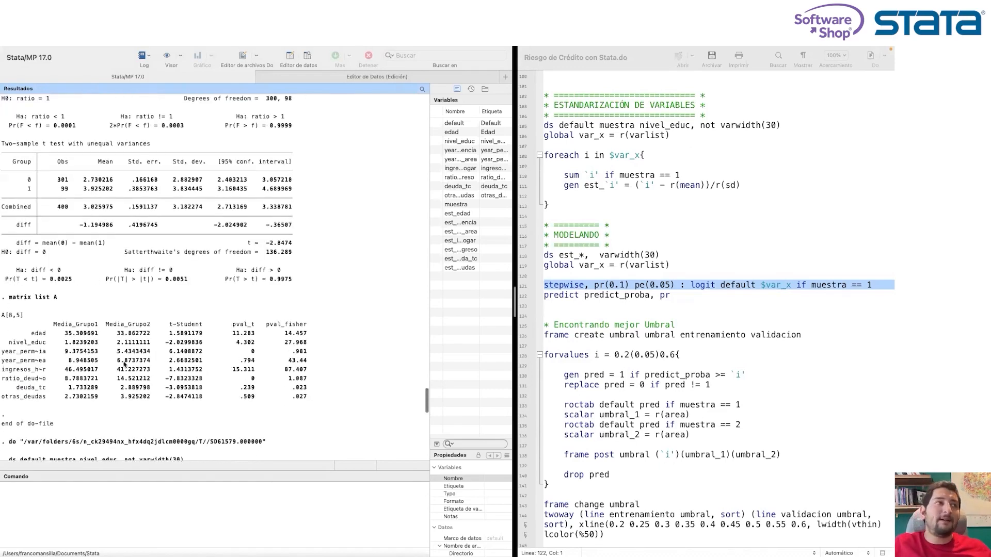
drag(265, 336, 228, 338)
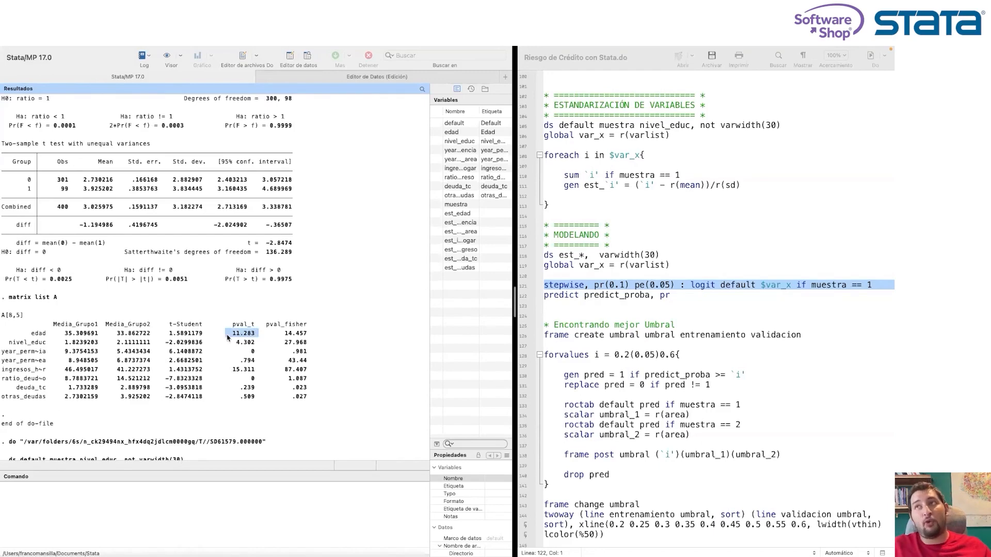
scroll(230, 338, down, 15)
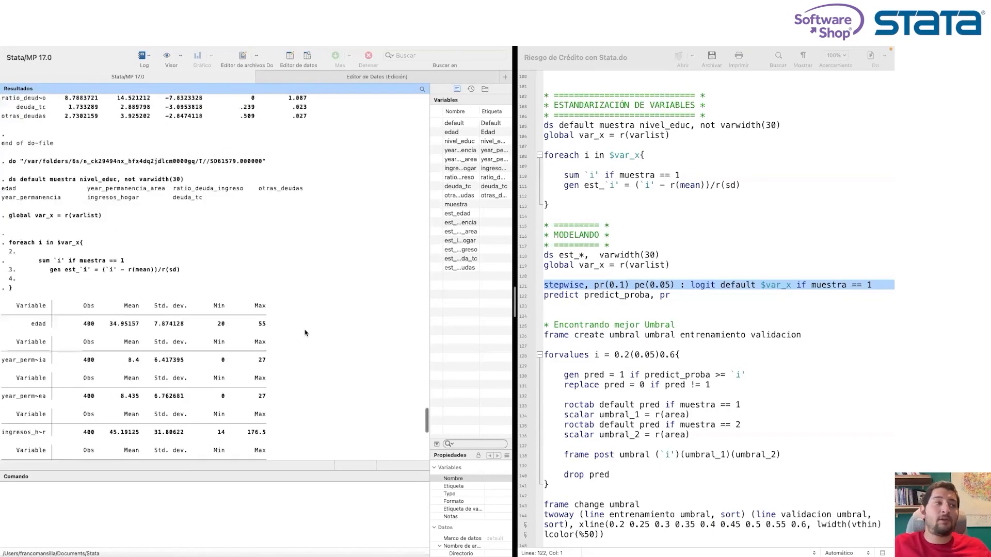
scroll(232, 330, up, 15)
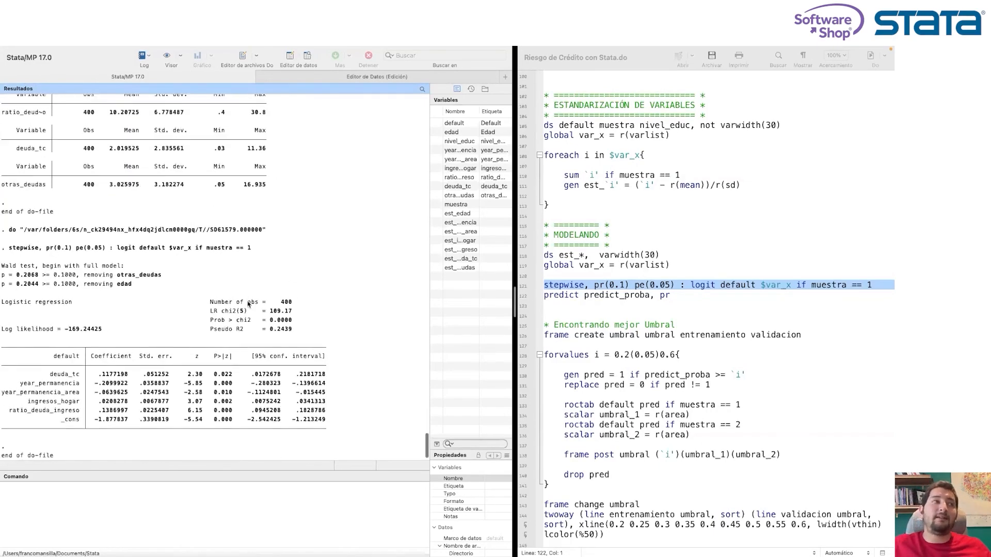
scroll(225, 266, up, 1)
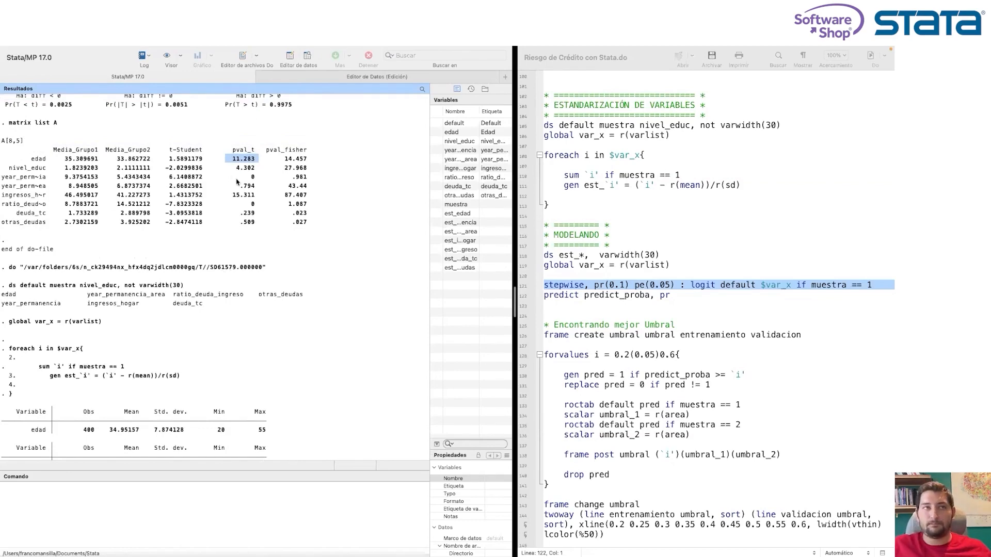
key(super+shift+d)
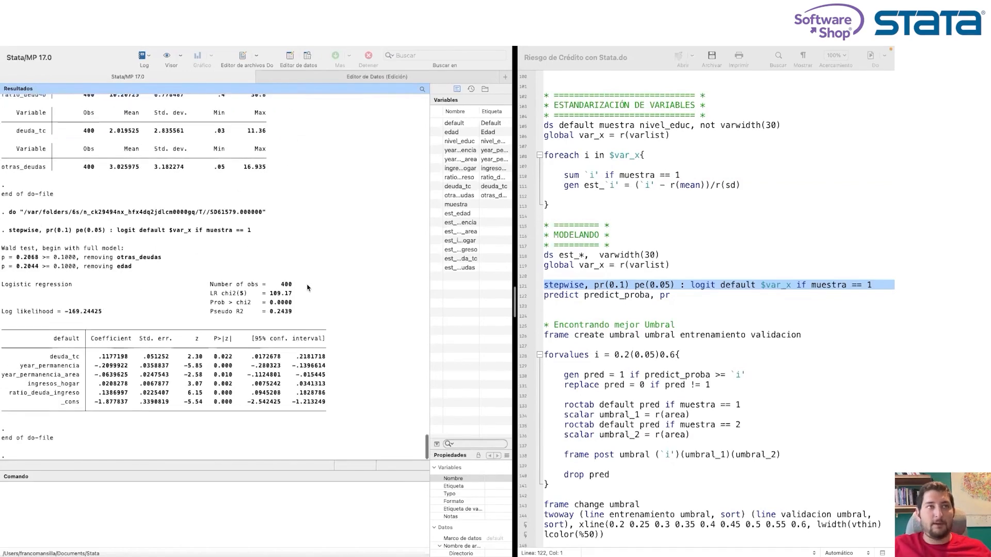
Step: Check the Pseudo R2 of the logistic regression and relate it to the logit command in the do-file
click(580, 295)
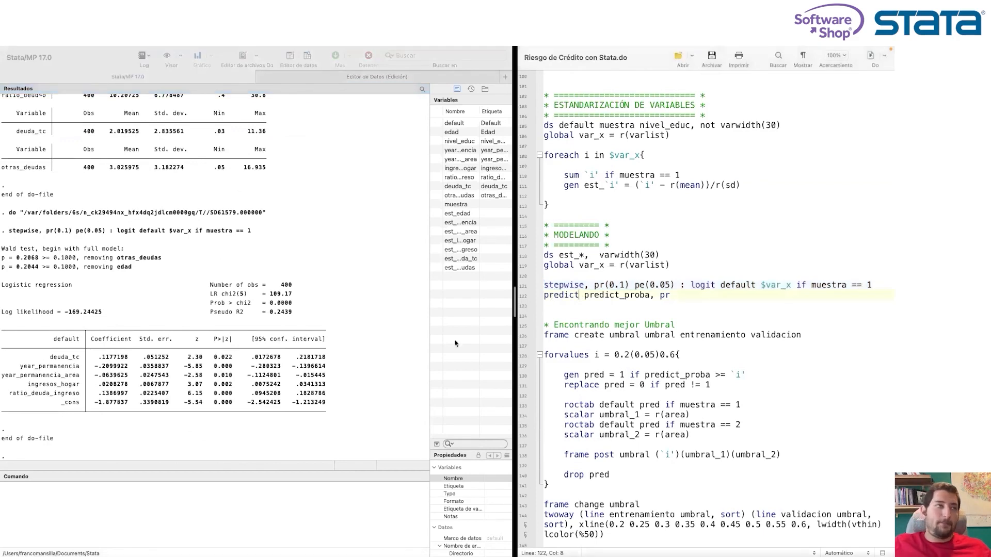
drag(293, 312, 196, 315)
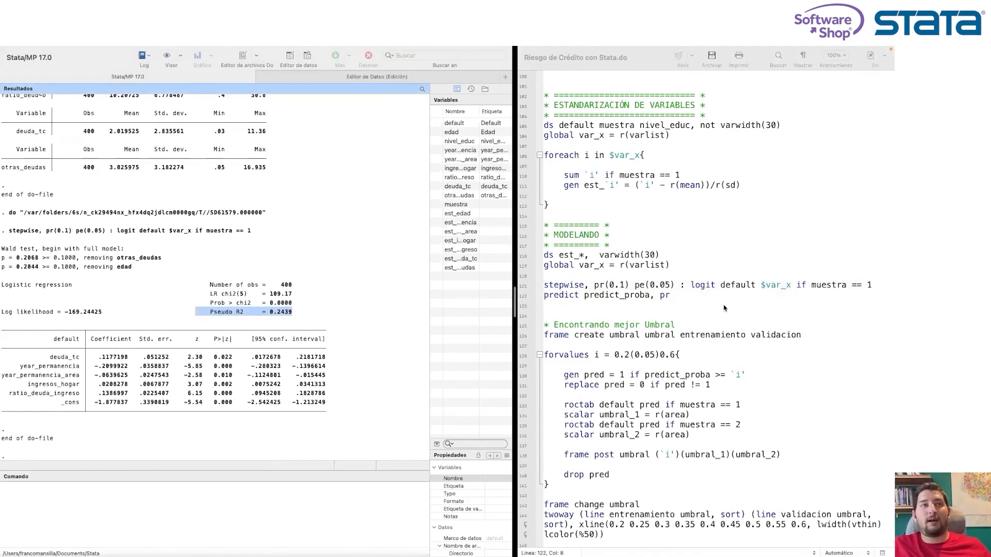
double_click(703, 285)
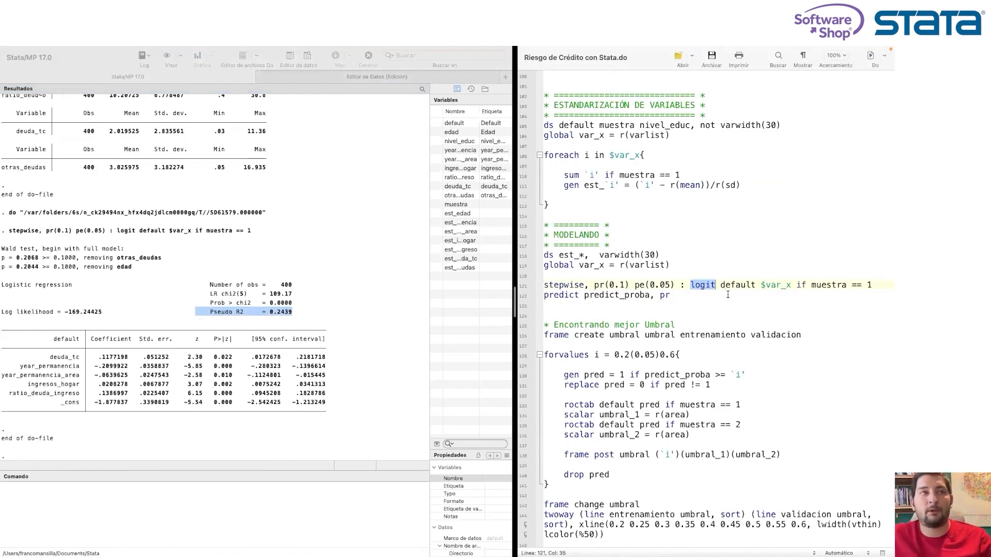
Step: Run only the do-file line predict predict_proba, pr to generate the predicted default probabilities
scroll(678, 346, down, 2)
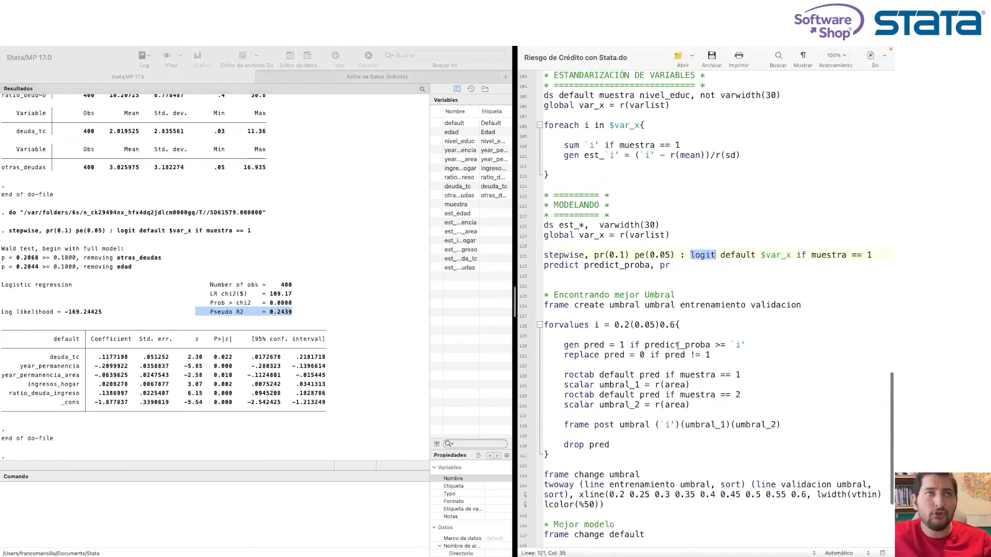
click(522, 255)
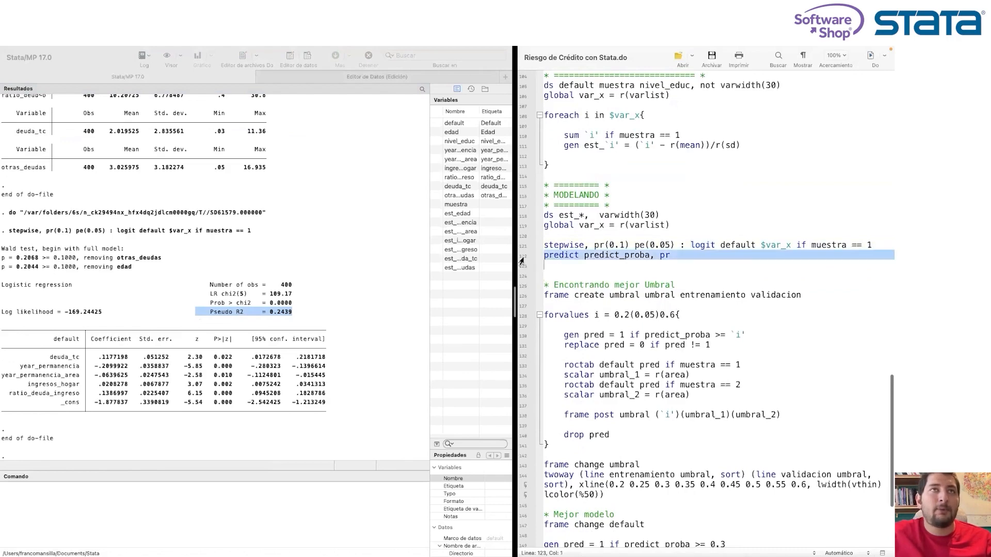
click(870, 57)
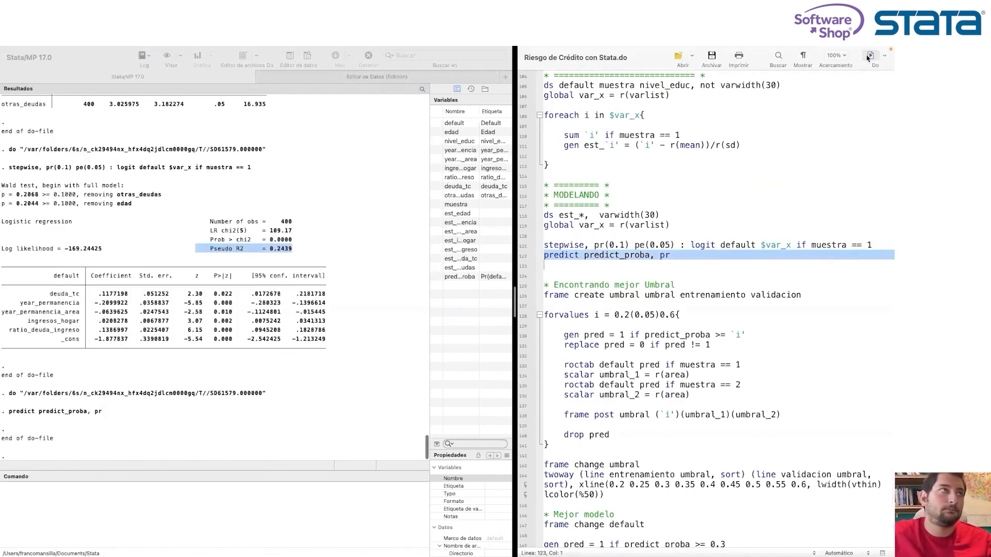
Step: Inspect the predicted probabilities of the first observations in the predict_proba column of the data editor
click(376, 76)
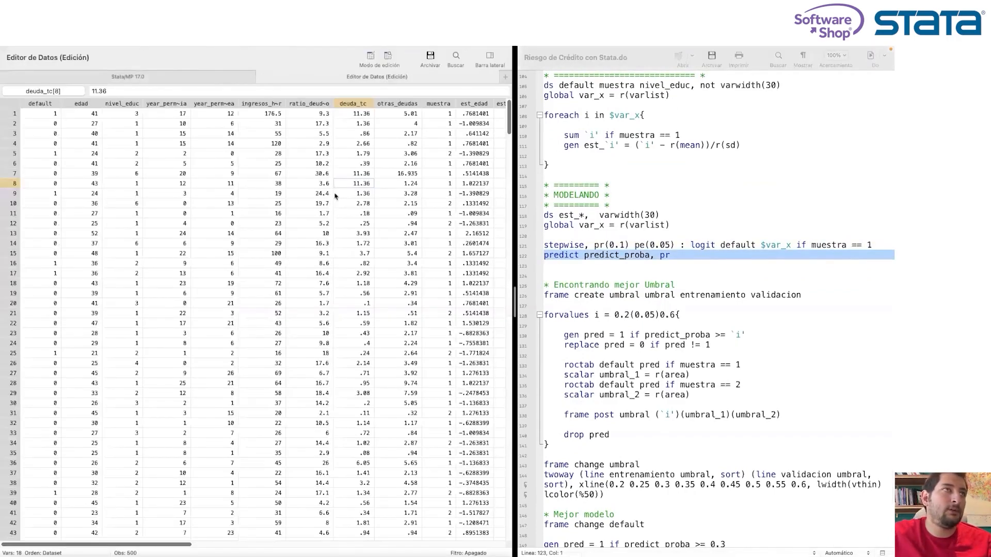
scroll(335, 196, right, 10)
click(335, 115)
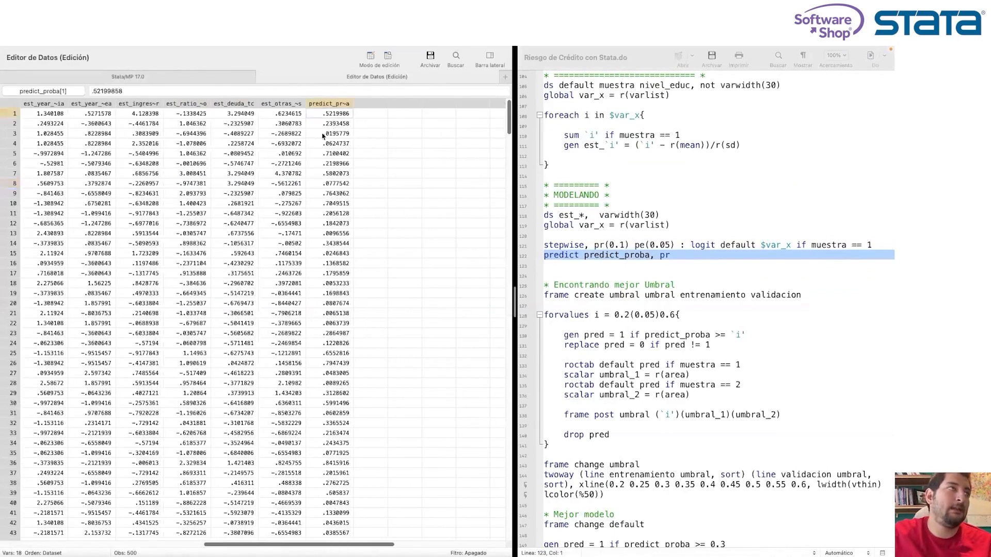
scroll(328, 129, left, 12)
scroll(322, 135, right, 12)
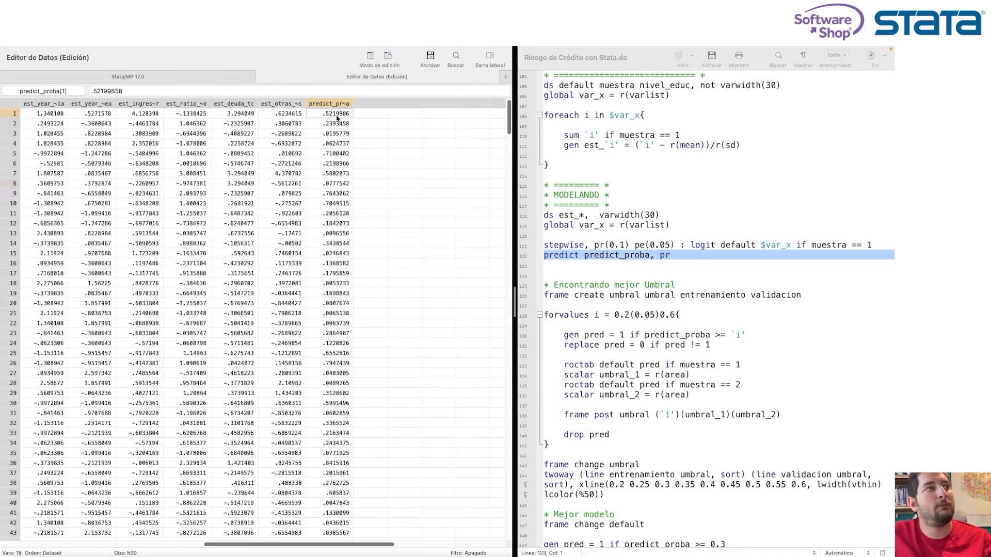
click(336, 124)
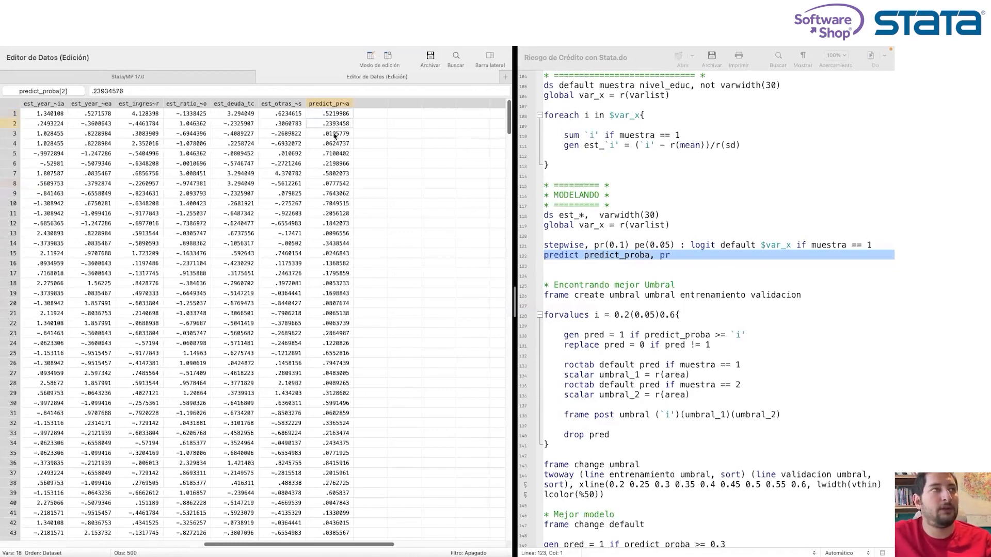
click(336, 134)
scroll(336, 134, down, 1)
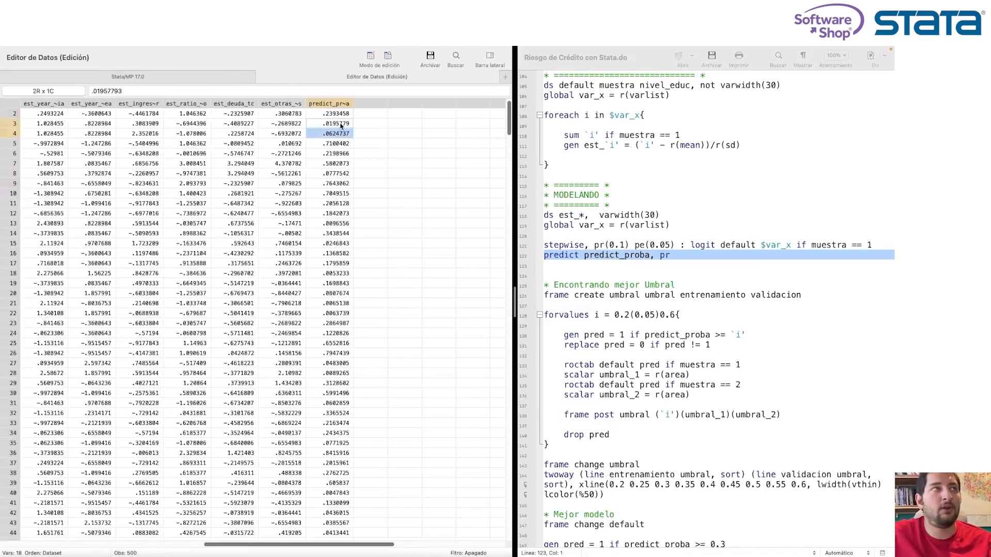
click(214, 80)
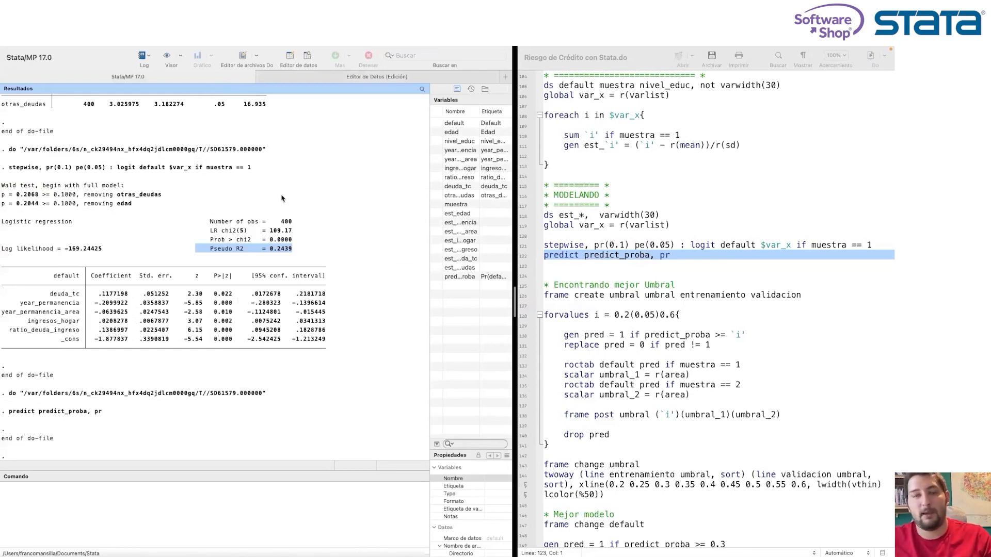
Step: Compare the observed default values with predict_proba for the first observations in the dataset, focusing on observation 2
click(376, 76)
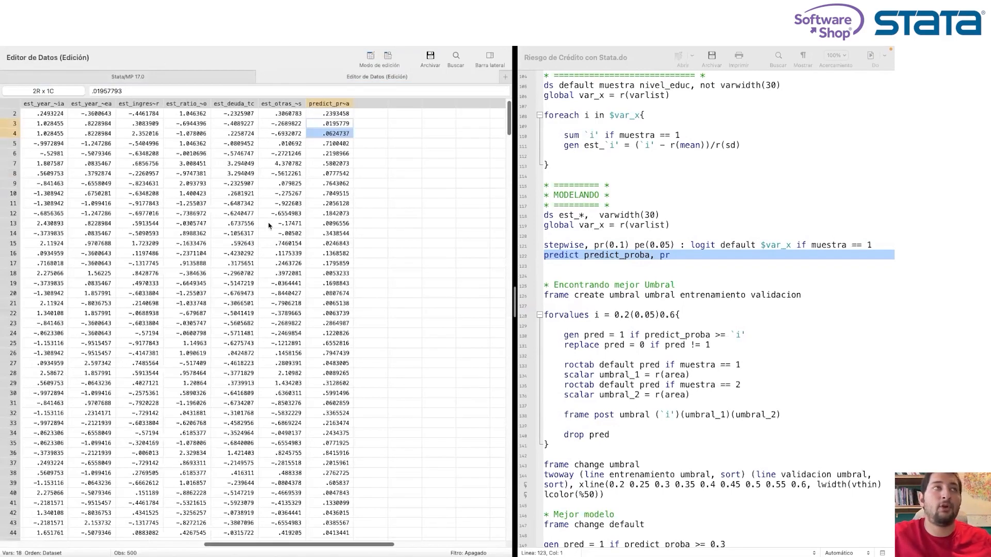
click(47, 134)
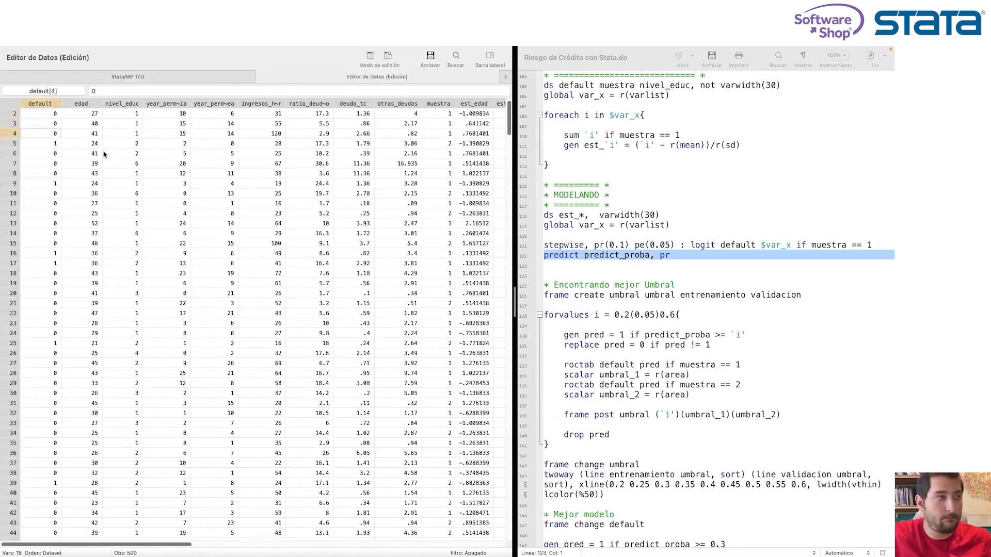
scroll(169, 163, right, 10)
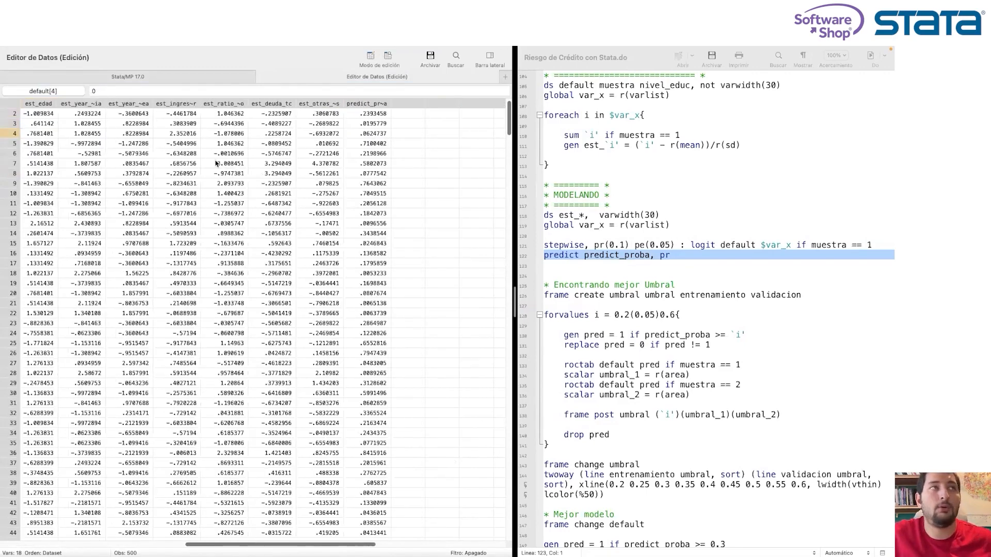
drag(367, 116, 374, 180)
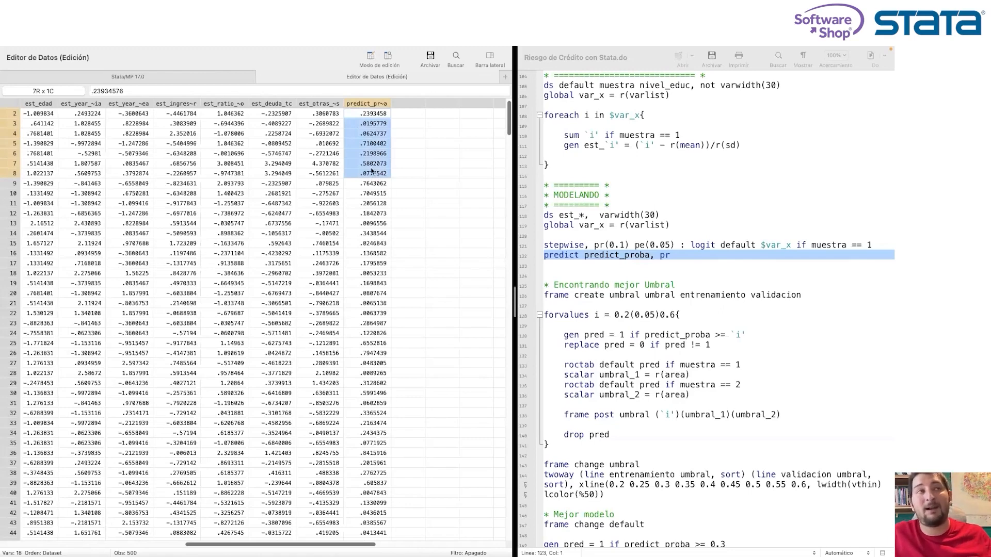
scroll(370, 171, left, 10)
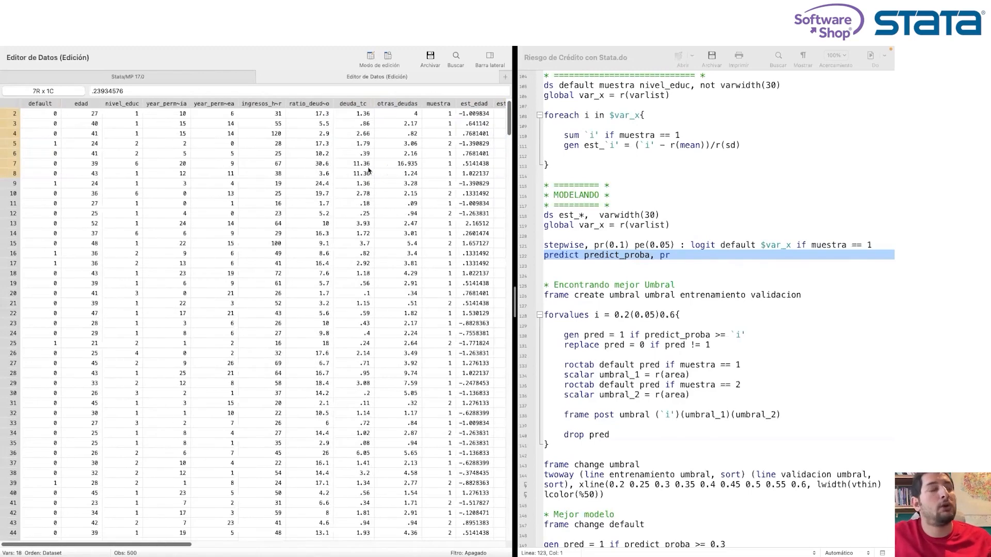
click(45, 118)
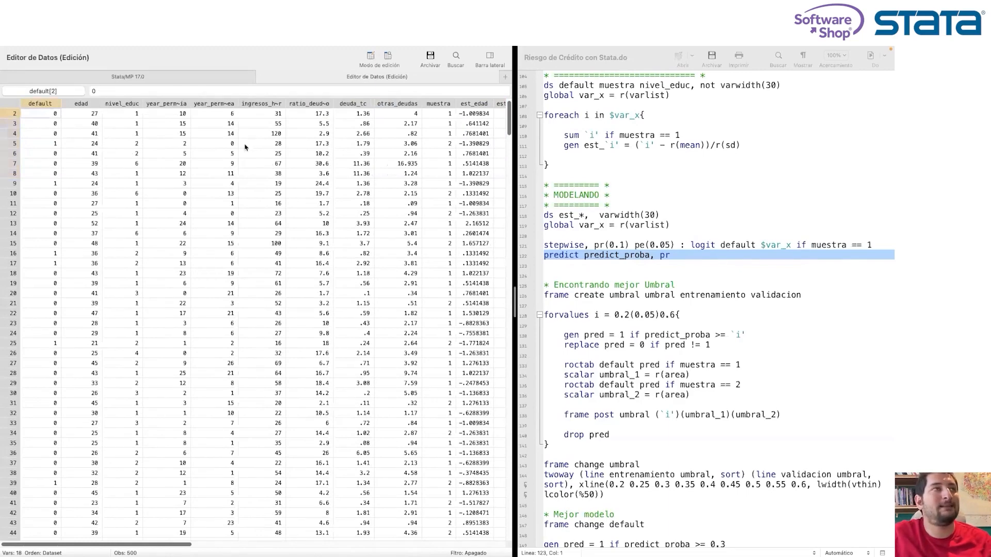
scroll(246, 148, right, 10)
click(371, 114)
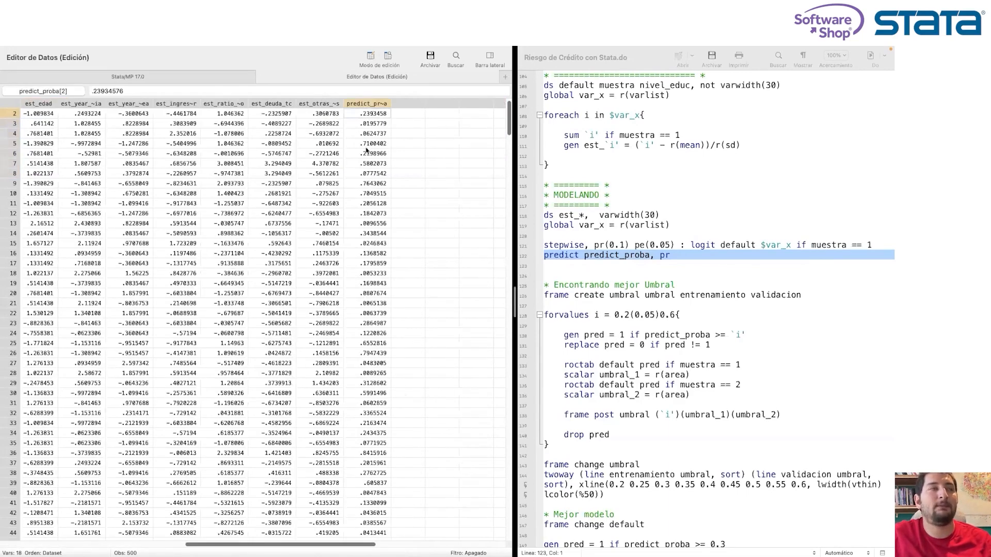
scroll(366, 149, left, 10)
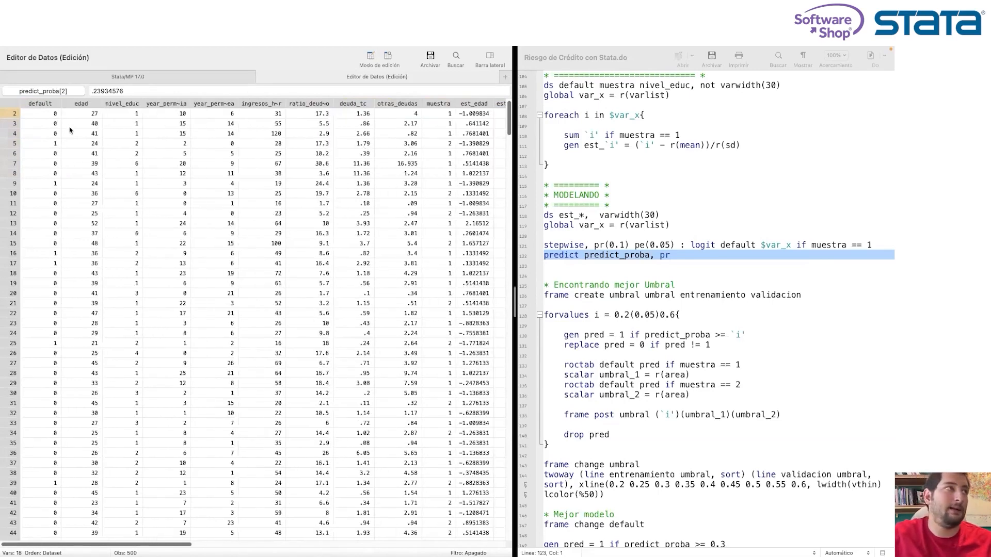
click(46, 114)
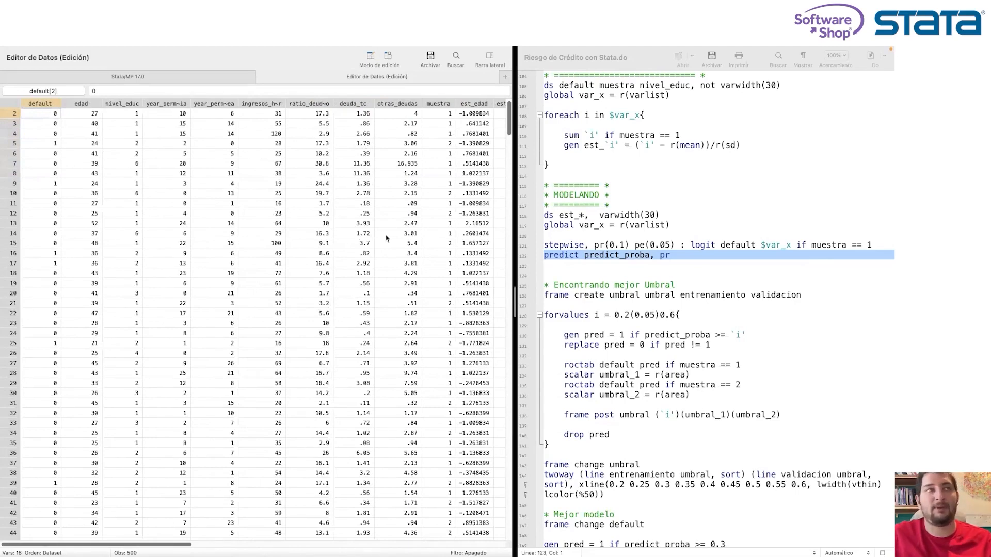
scroll(389, 237, right, 5)
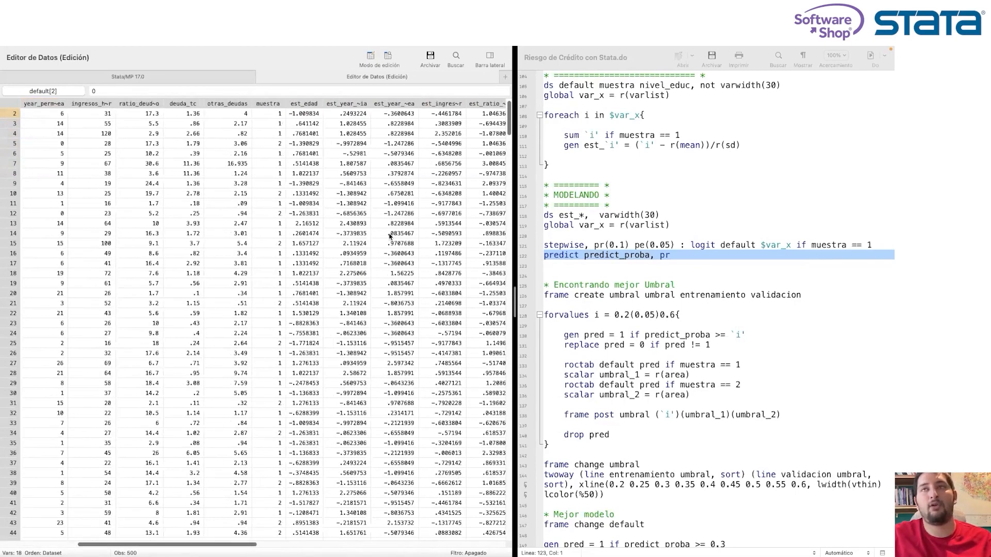
scroll(390, 236, right, 1)
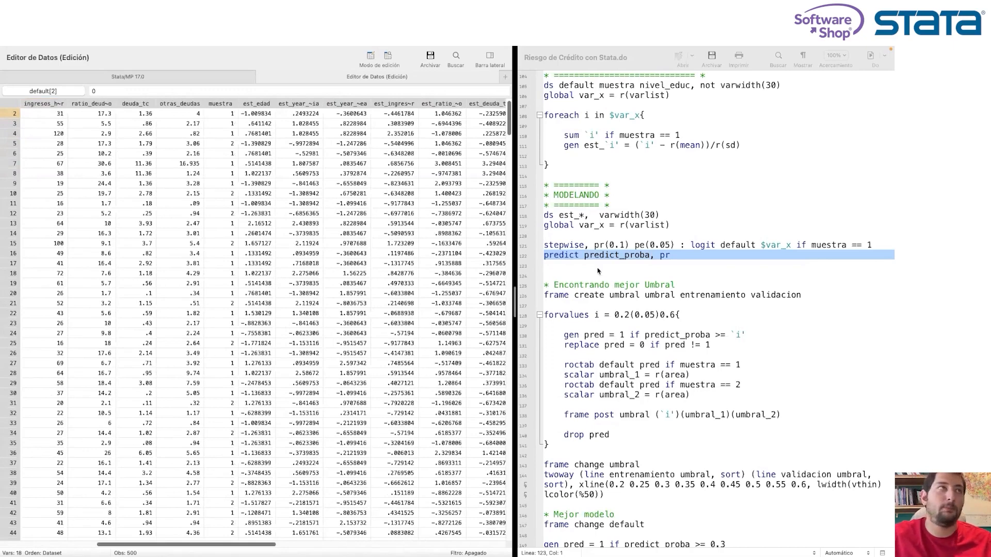
click(202, 78)
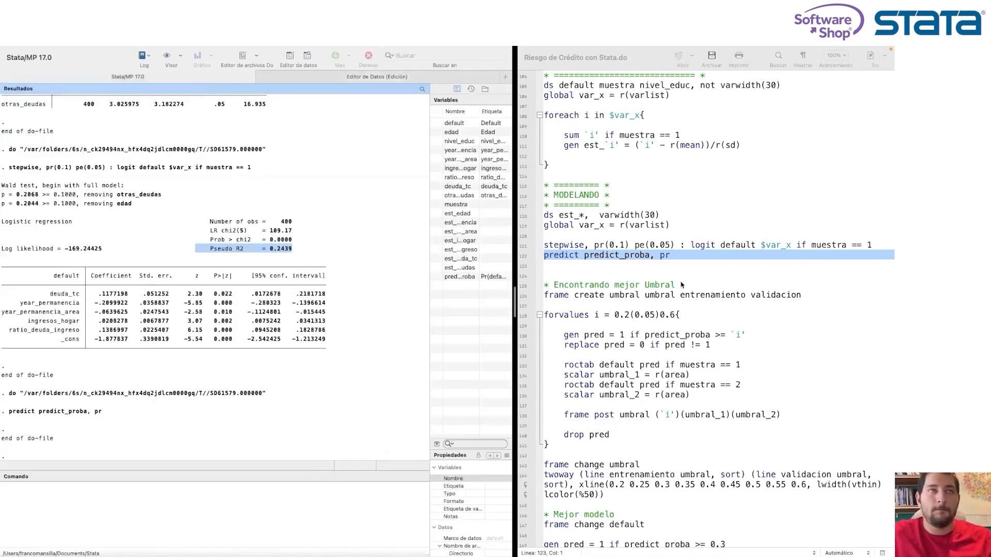
Step: Run tab default from the command line and examine the frequency of each default category
scroll(681, 285, down, 2)
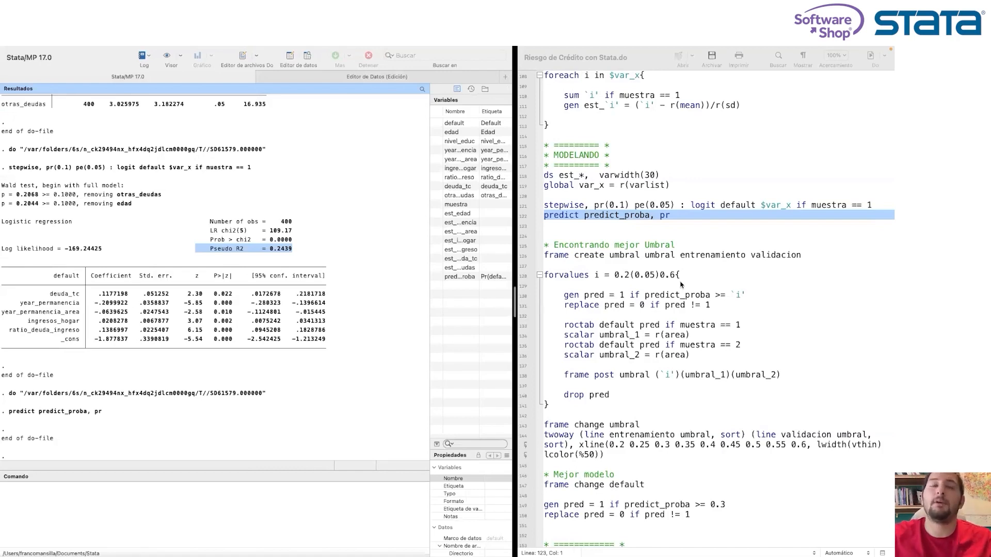
click(340, 496)
text(tab default)
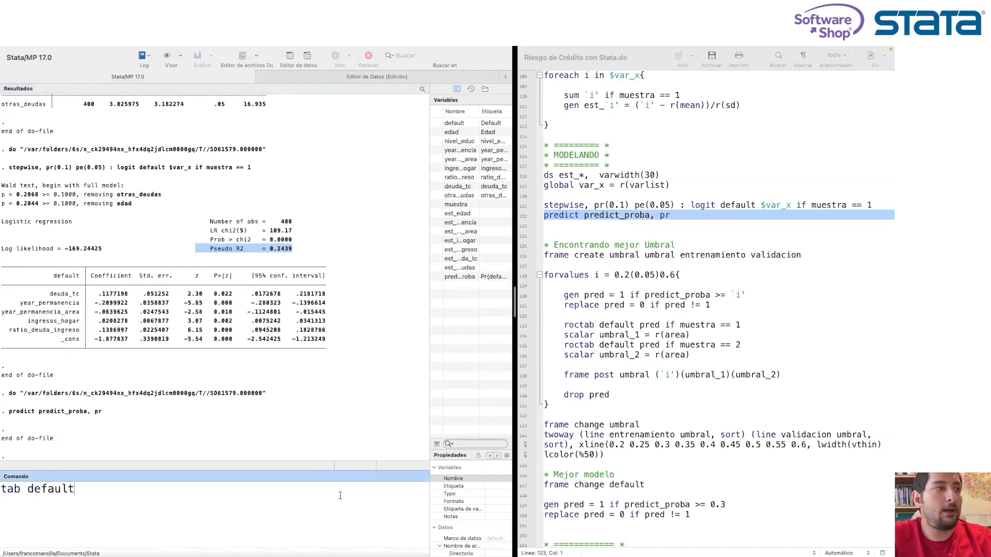
key(Return)
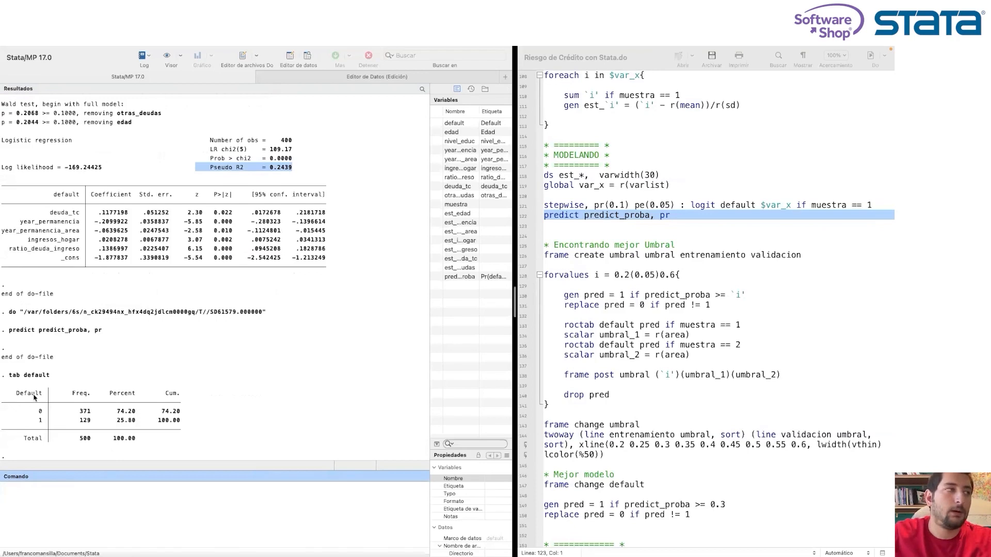
click(83, 421)
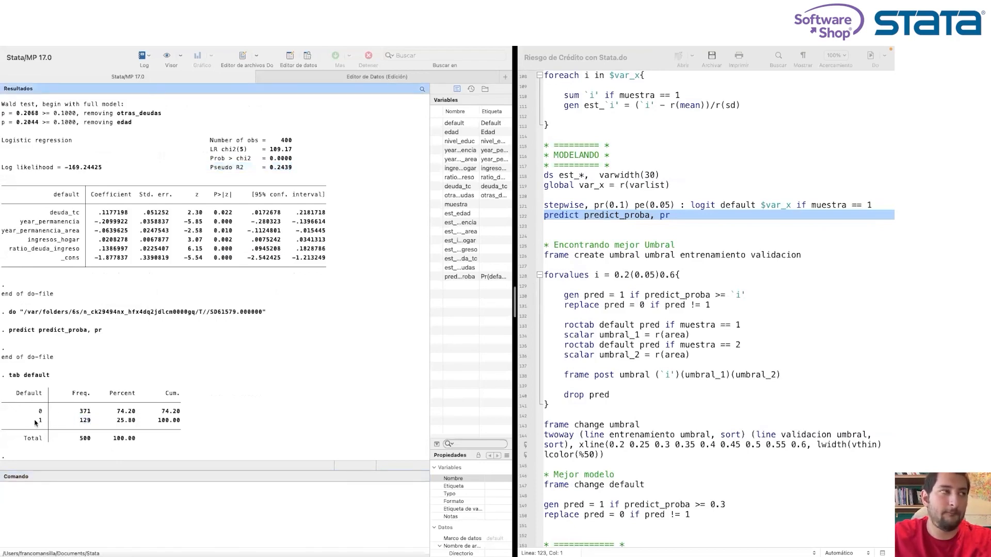
drag(36, 422, 91, 424)
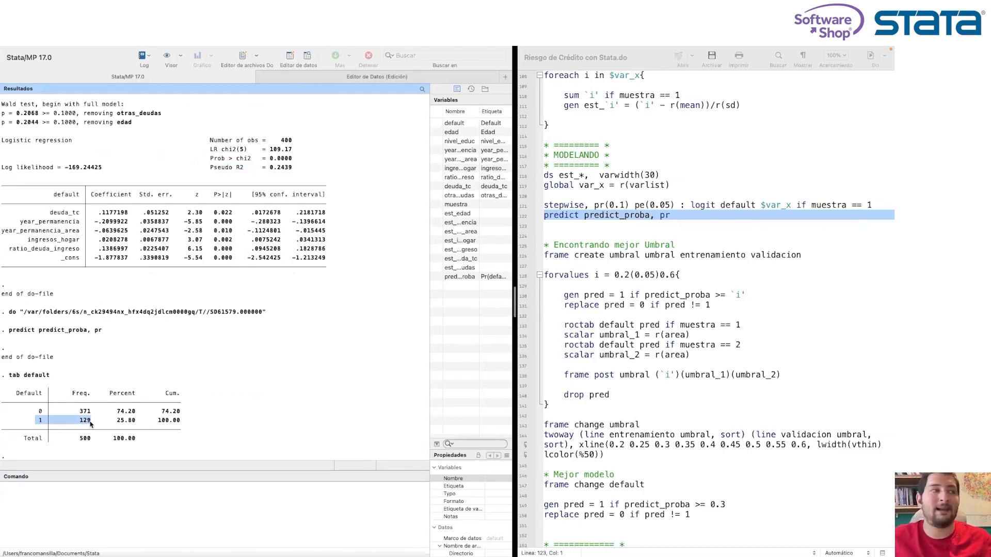
drag(92, 421, 41, 416)
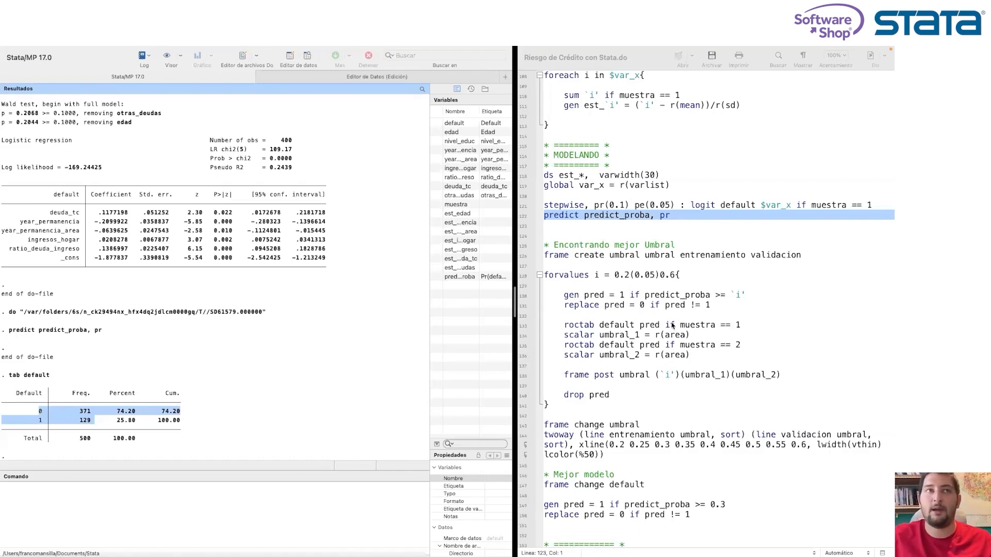
Step: Run the threshold search block of the do-file, from frame create umbral through the end of the forvalues 0.2(0.05)0.6 loop
click(571, 275)
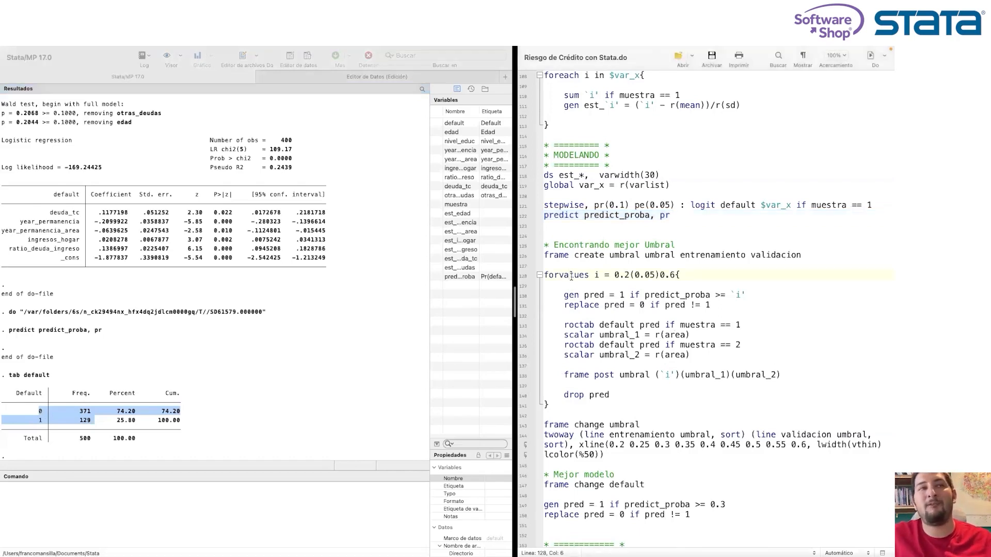
drag(554, 275, 654, 398)
drag(621, 279, 671, 275)
click(642, 275)
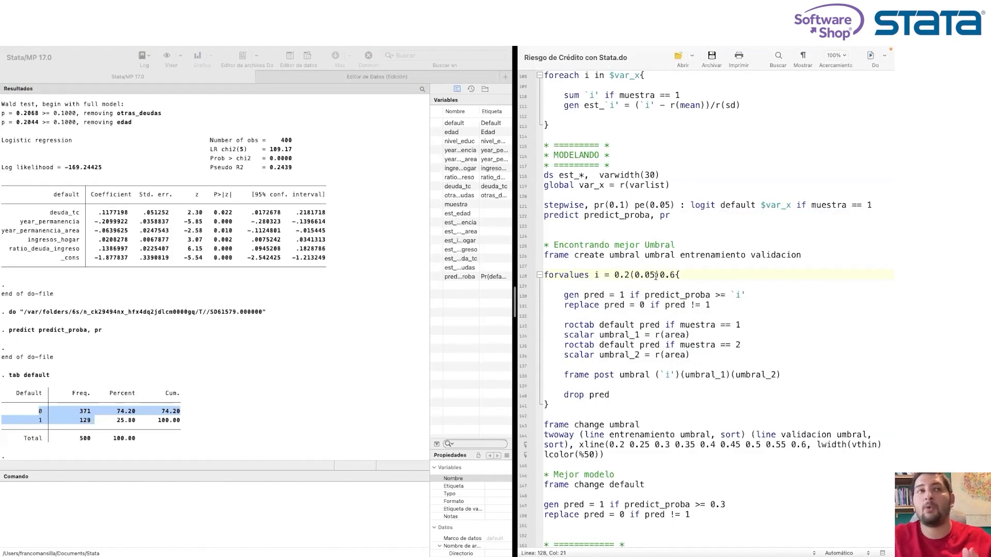
drag(656, 334, 713, 333)
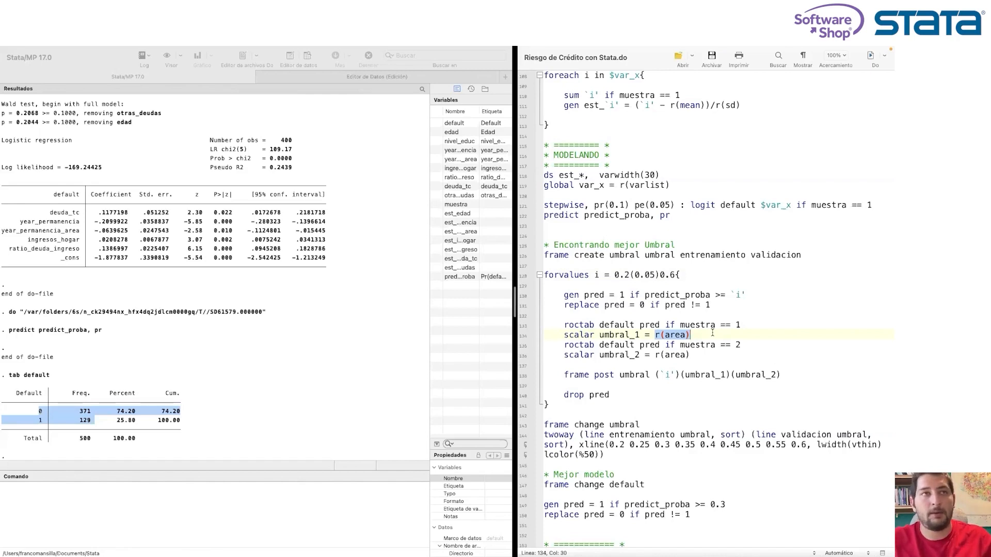
drag(571, 407, 536, 259)
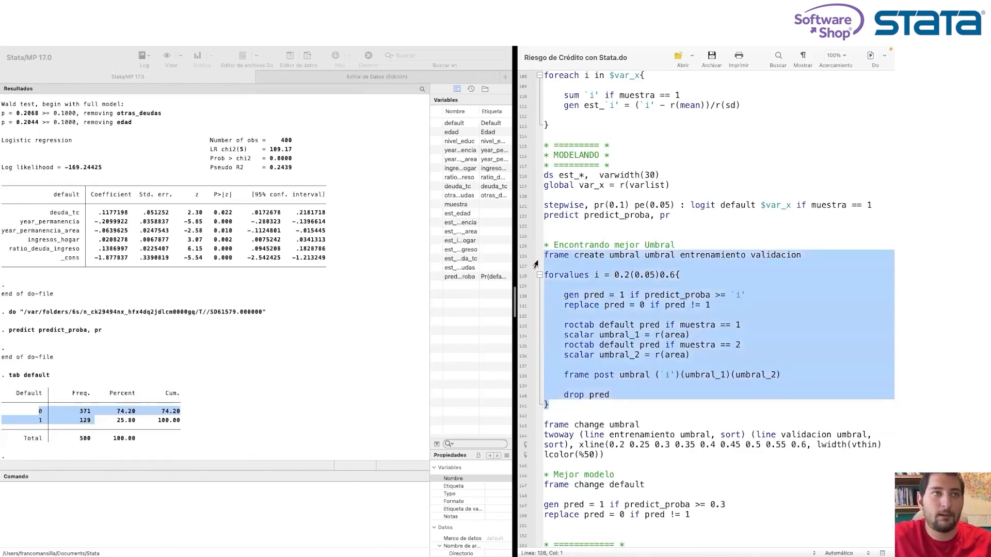
click(870, 57)
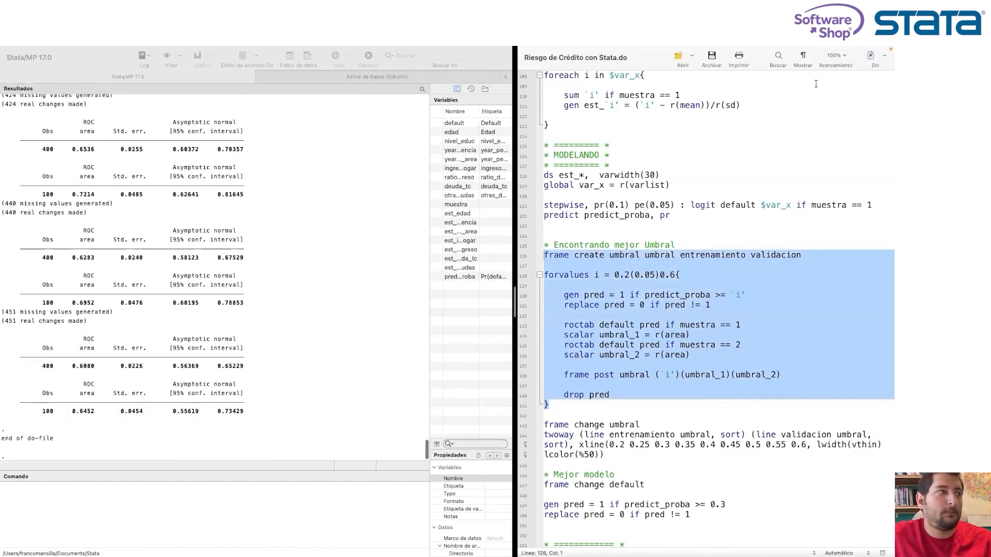
Step: Compare the ROC areas of the 400-observation training and 100-observation validation samples across successive thresholds in the loop's output
scroll(248, 254, up, 12)
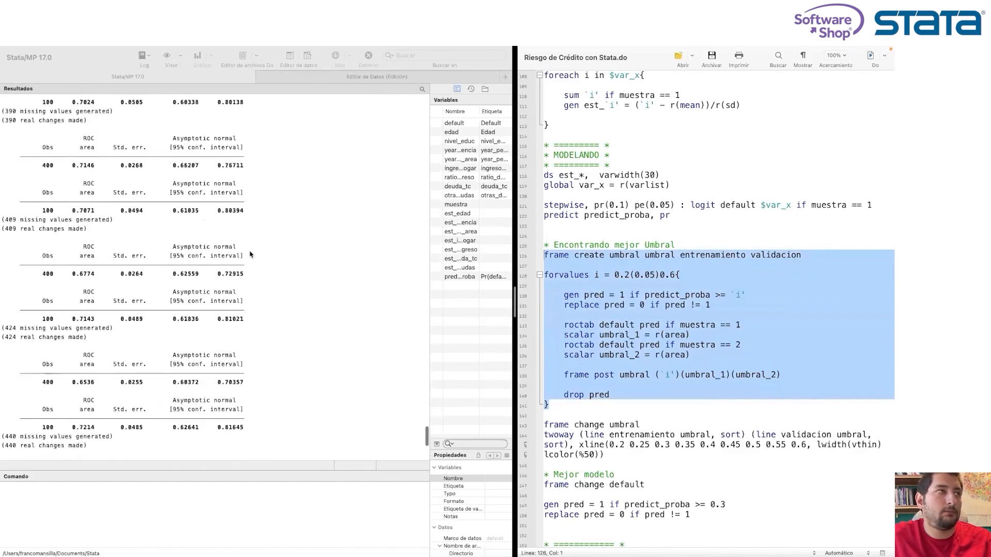
drag(21, 133, 258, 196)
click(221, 156)
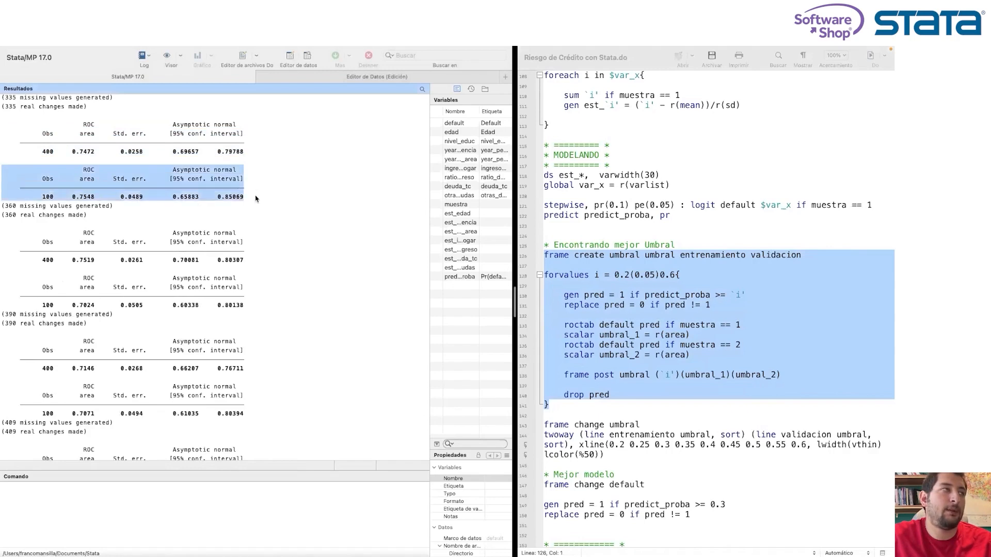
click(72, 155)
drag(71, 154, 95, 153)
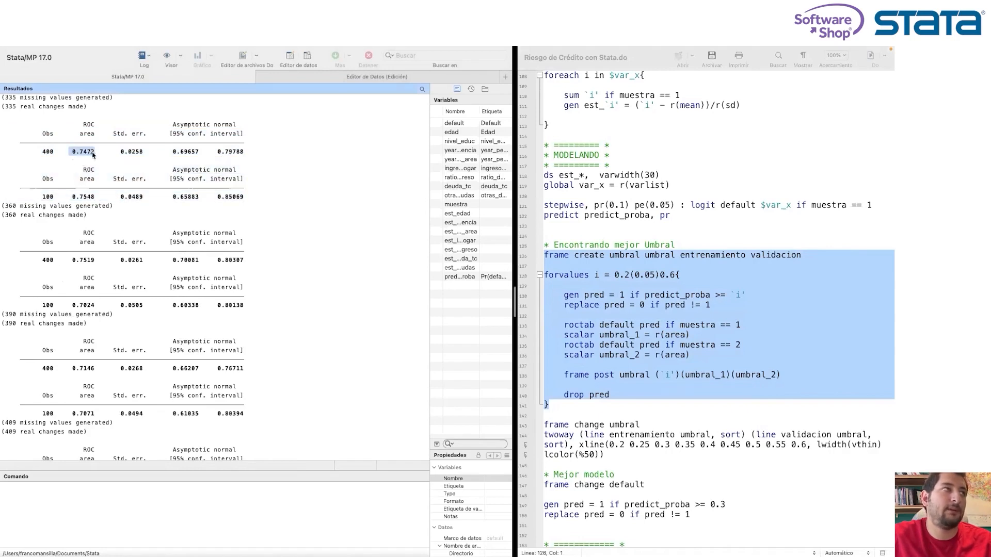
drag(65, 198, 98, 199)
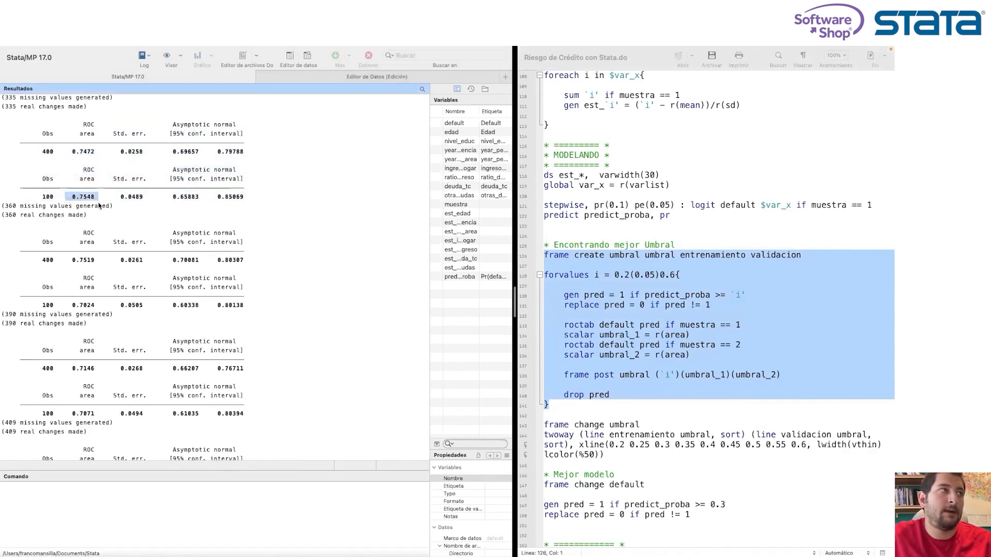
scroll(98, 206, down, 3)
drag(71, 216, 101, 216)
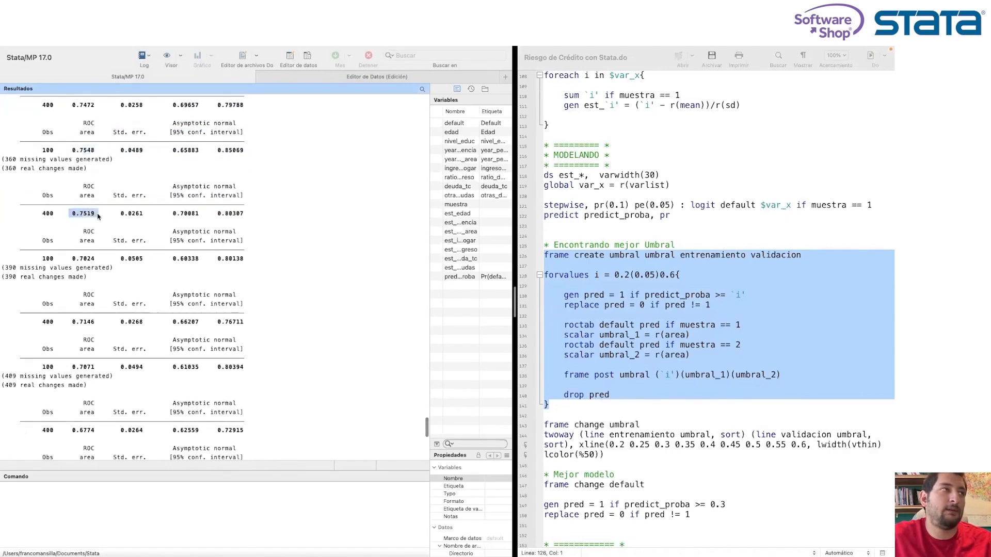
drag(70, 261, 106, 263)
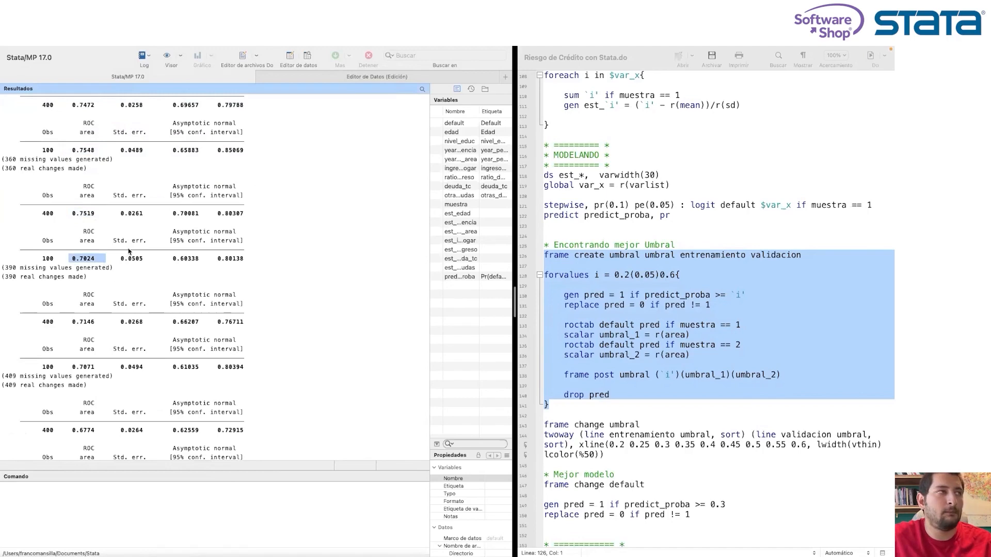
scroll(131, 250, down, 3)
drag(76, 238, 94, 238)
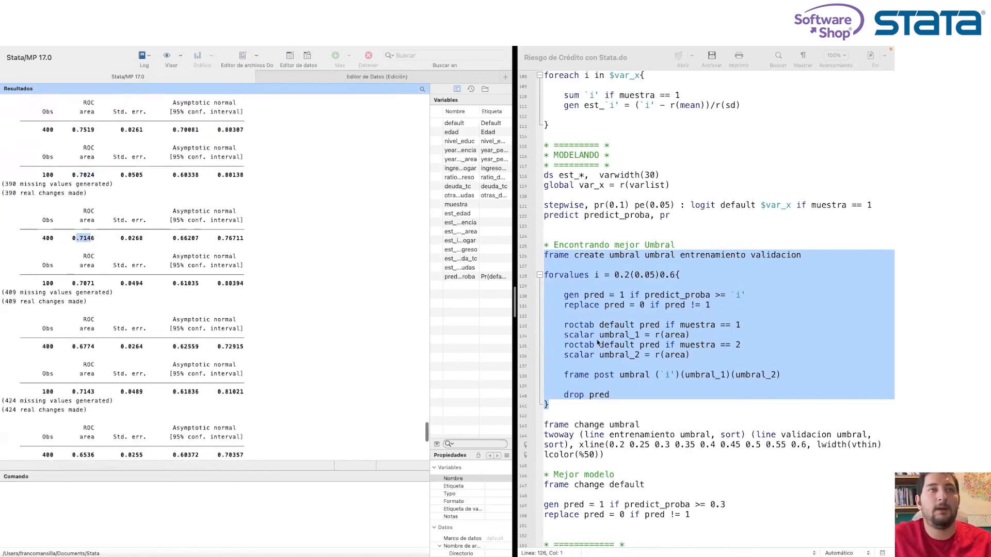
Step: Run only the do-file line frame change umbral to switch to the frame holding the threshold results
scroll(593, 343, down, 2)
click(612, 321)
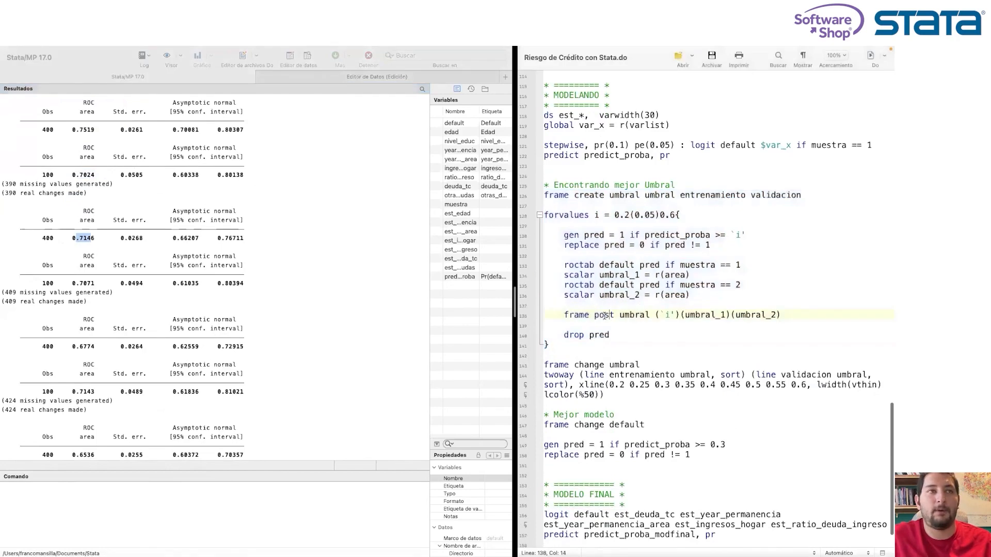
click(521, 366)
drag(521, 368, 518, 407)
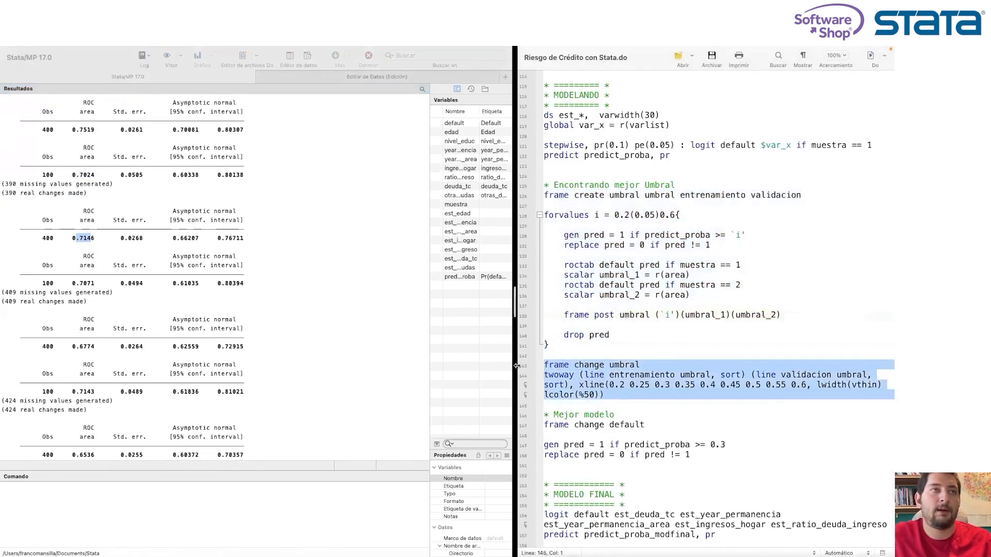
key(shift+Up)
click(867, 57)
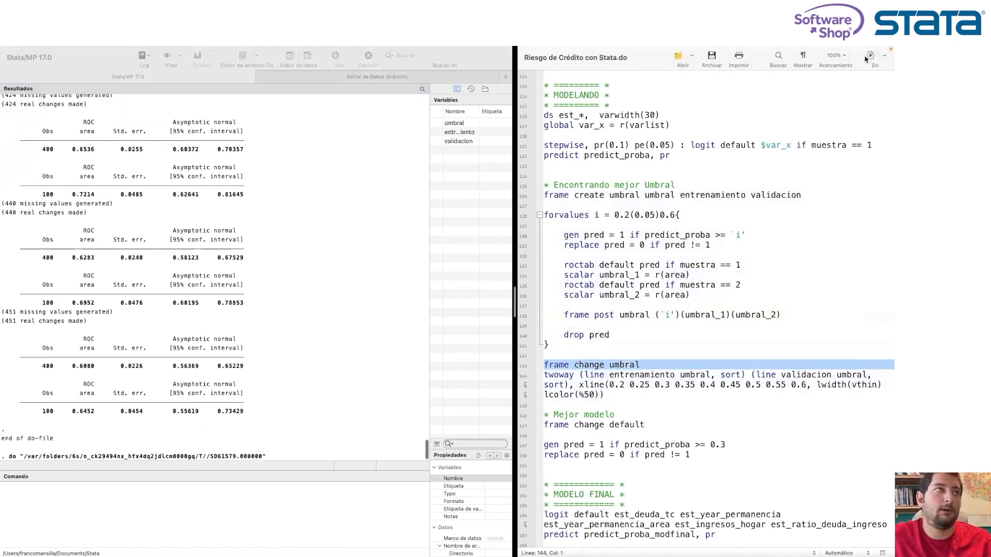
Step: Inspect the entrenamiento and validacion areas for thresholds .2 to .35 in the data editor
click(342, 79)
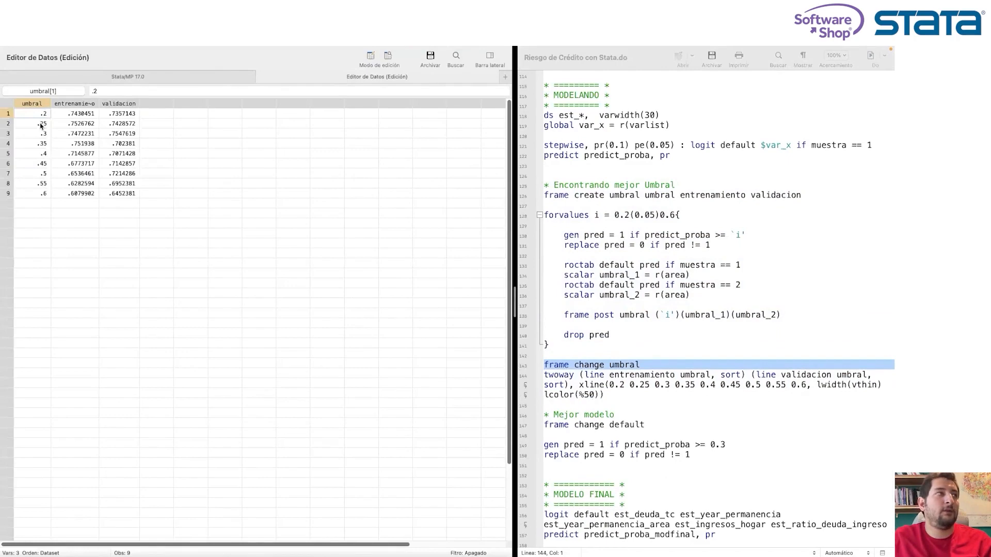
drag(78, 114, 114, 118)
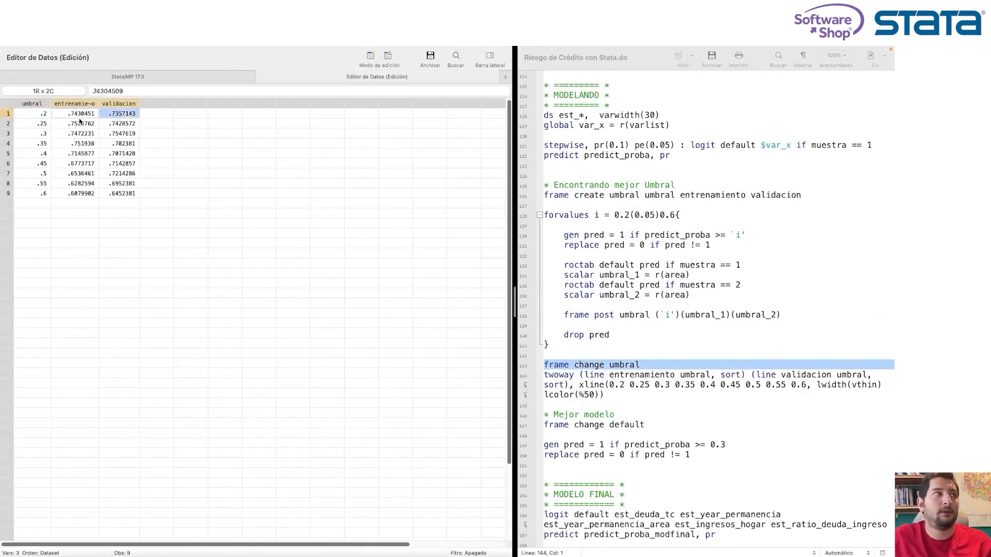
click(44, 124)
drag(65, 126, 123, 144)
click(40, 135)
click(44, 144)
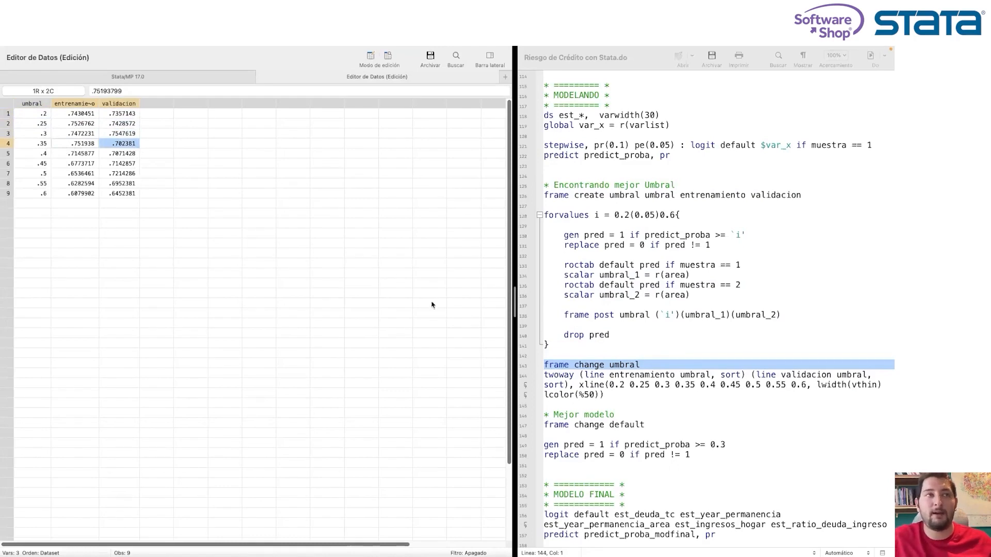
Step: Run the twoway line plot of entrenamiento and validacion against umbral, together with frame change default
click(521, 380)
drag(521, 380, 524, 431)
click(871, 60)
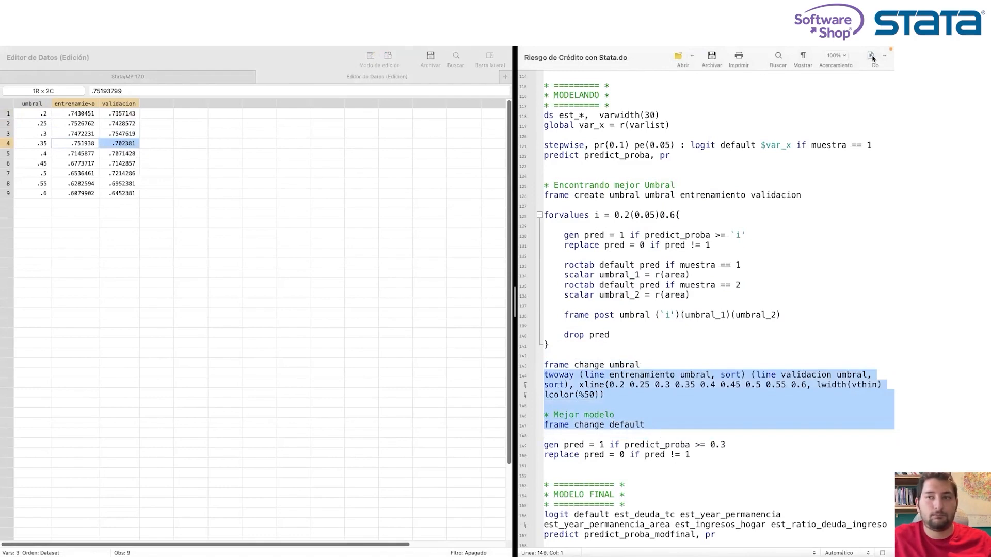
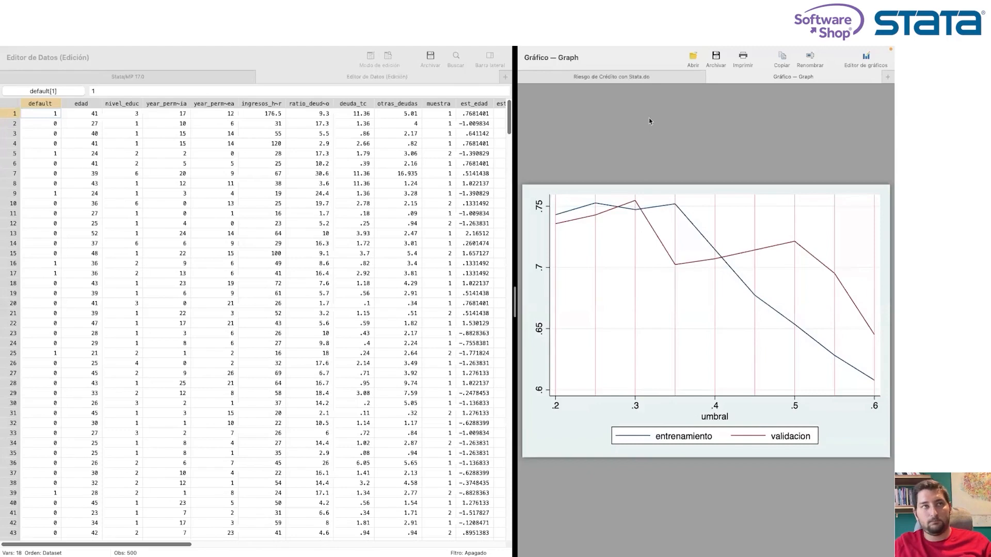
Step: Run the best-model lines of the do-file to generate pred as 1 where predict_proba >= 0.3 and 0 otherwise
click(649, 76)
scroll(650, 118, down, 2)
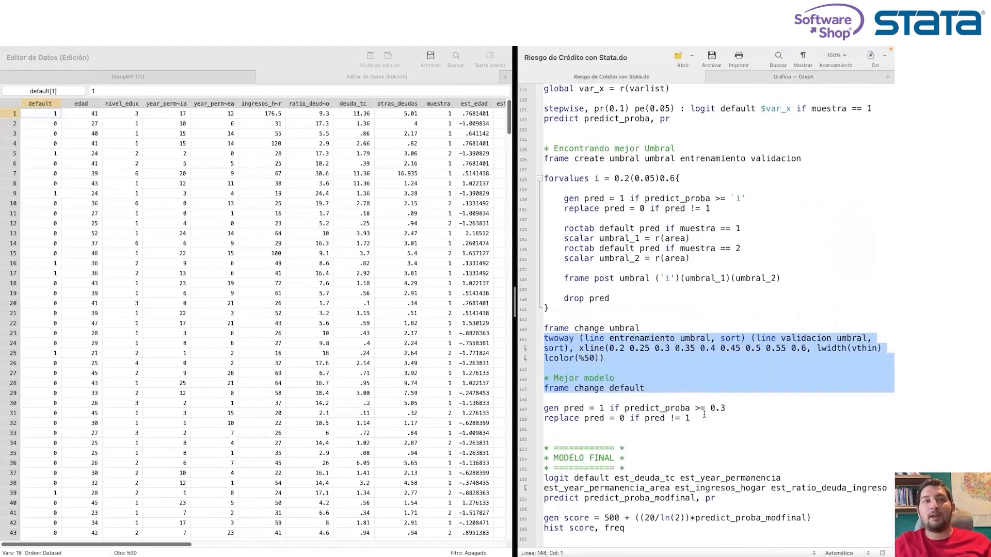
drag(726, 408, 699, 410)
drag(604, 408, 594, 409)
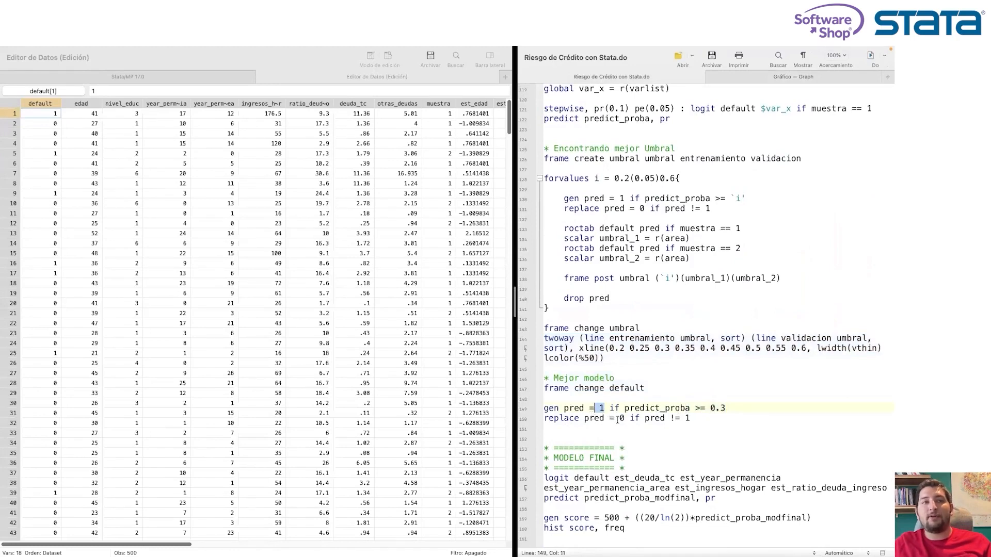
drag(666, 418, 705, 417)
click(614, 420)
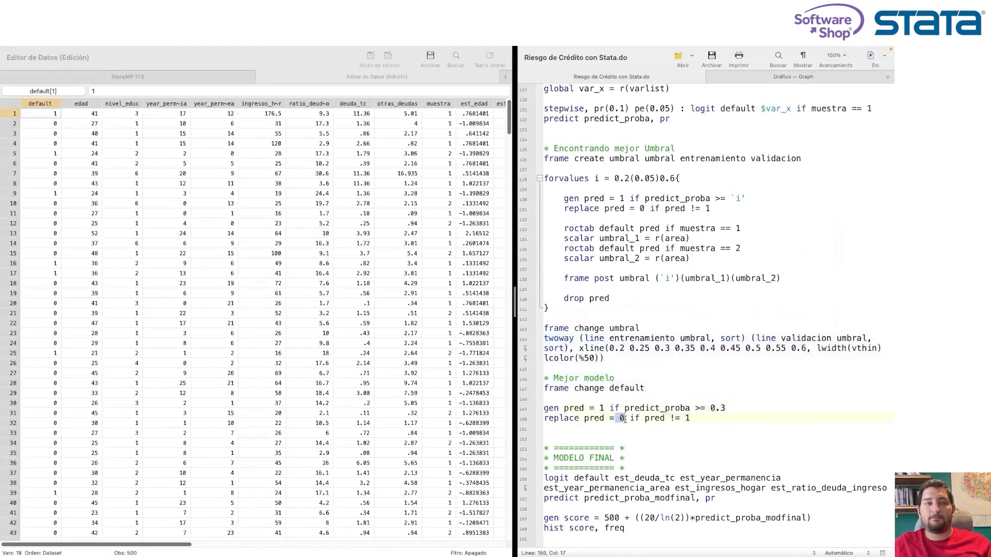
drag(565, 434, 535, 394)
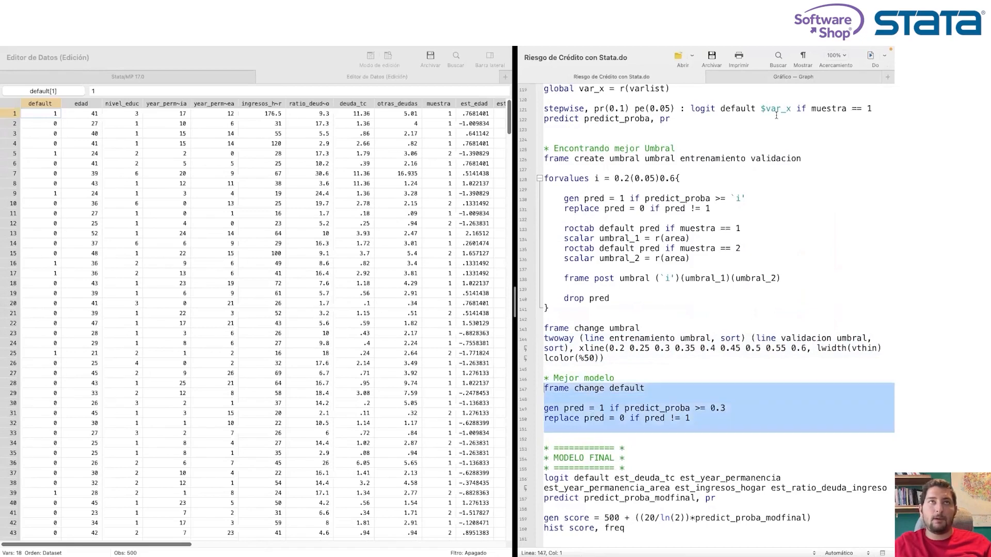
mouse_move(855, 46)
click(870, 68)
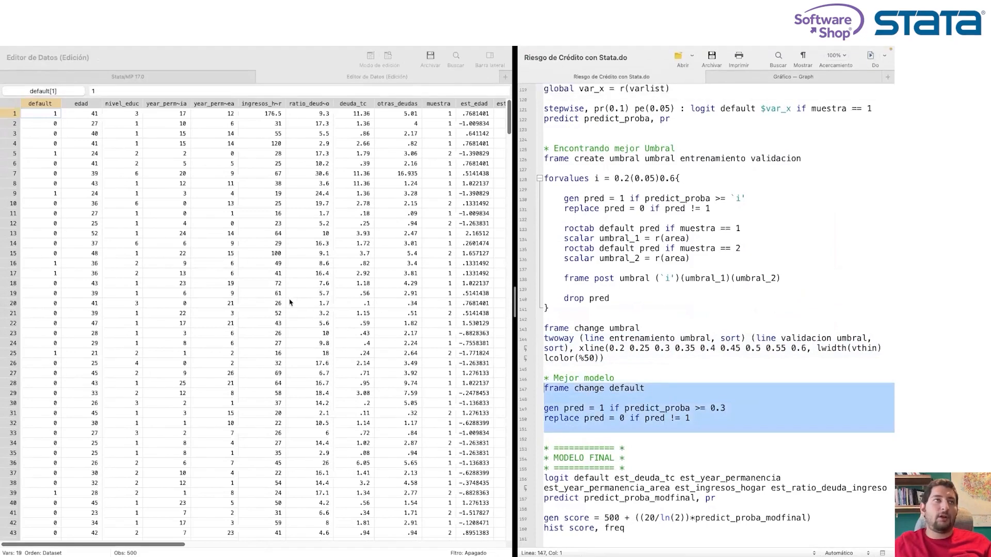
Step: Compare the pred column with predict_proba and the observed default values in the data editor
scroll(288, 111, right, 10)
click(284, 107)
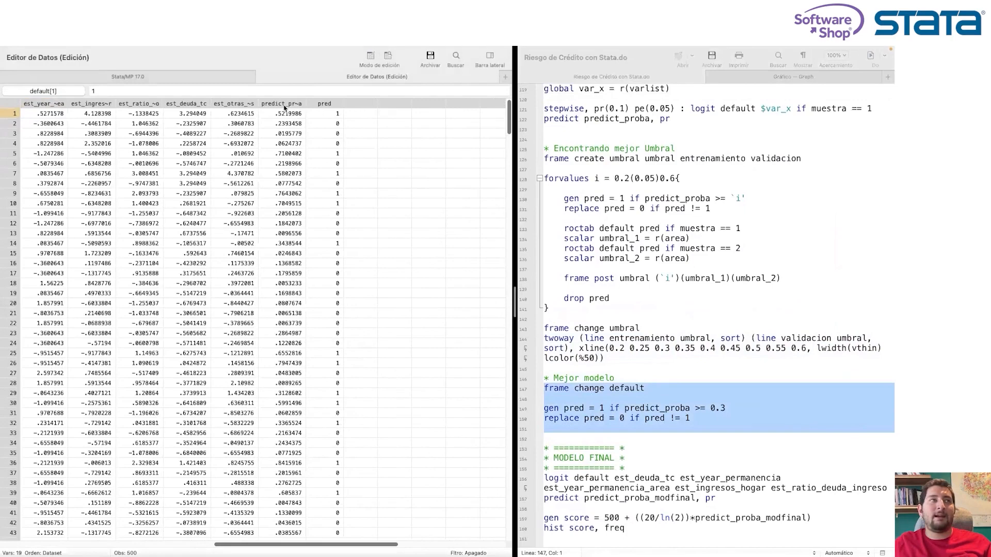
click(284, 106)
click(322, 106)
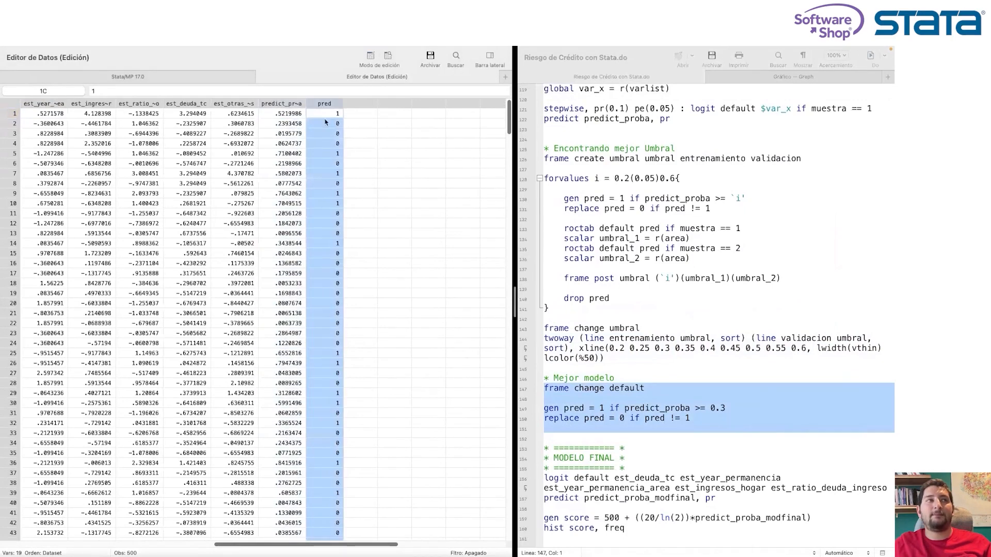
click(326, 118)
scroll(325, 120, left, 10)
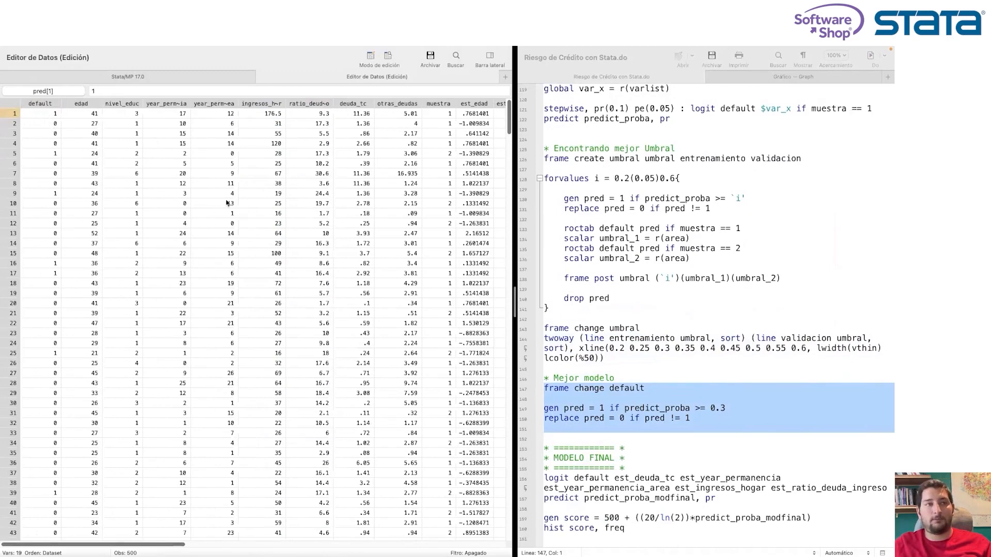
scroll(629, 365, down, 1)
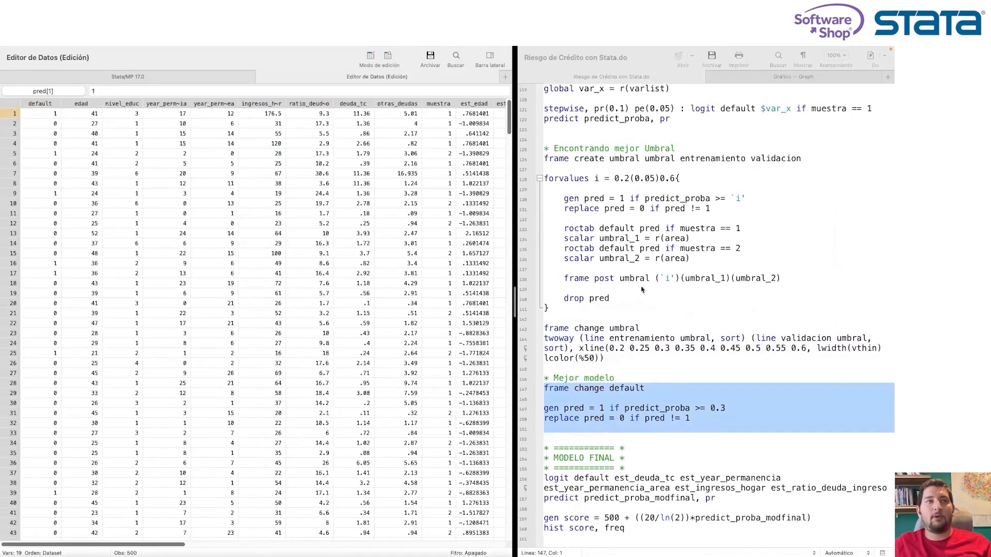
Step: Run the MODELO FINAL logit of default on the five selected est_ variables, together with predict predict_proba_modfinal, pr
scroll(621, 258, up, 2)
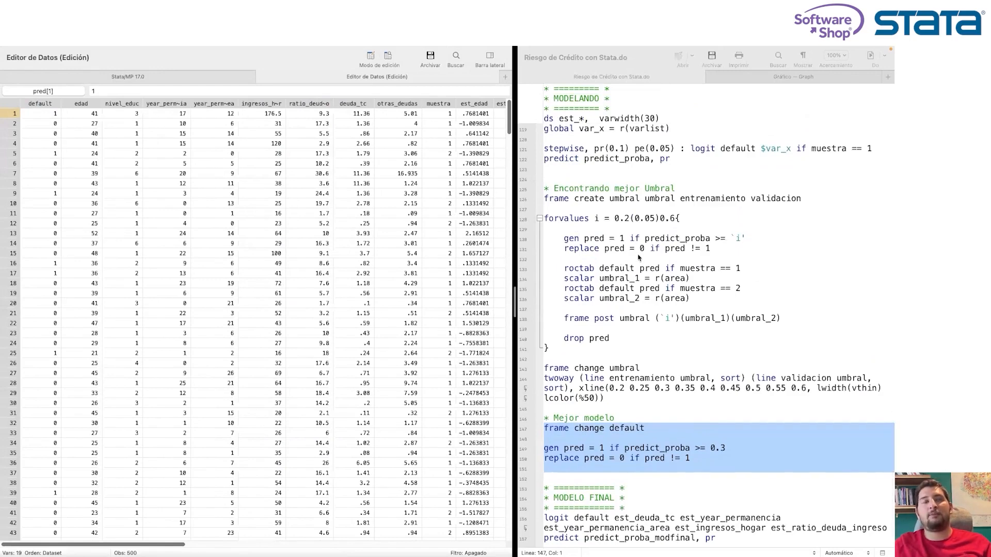
scroll(639, 256, down, 2)
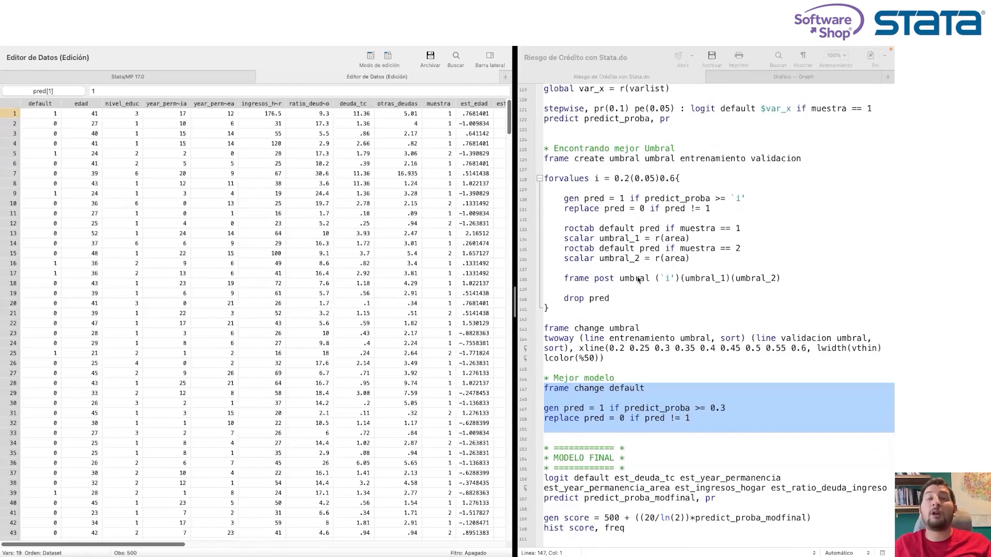
scroll(671, 315, down, 1)
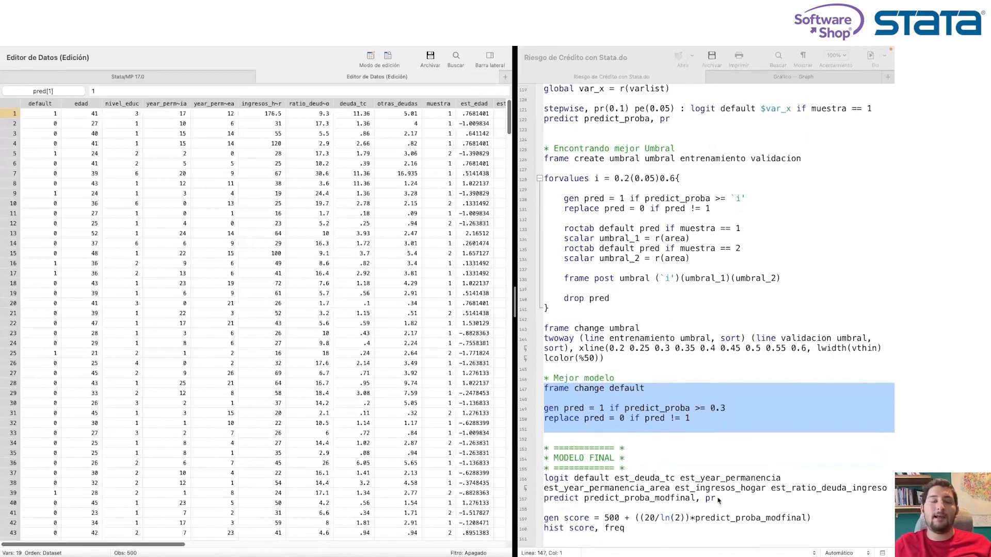
click(611, 478)
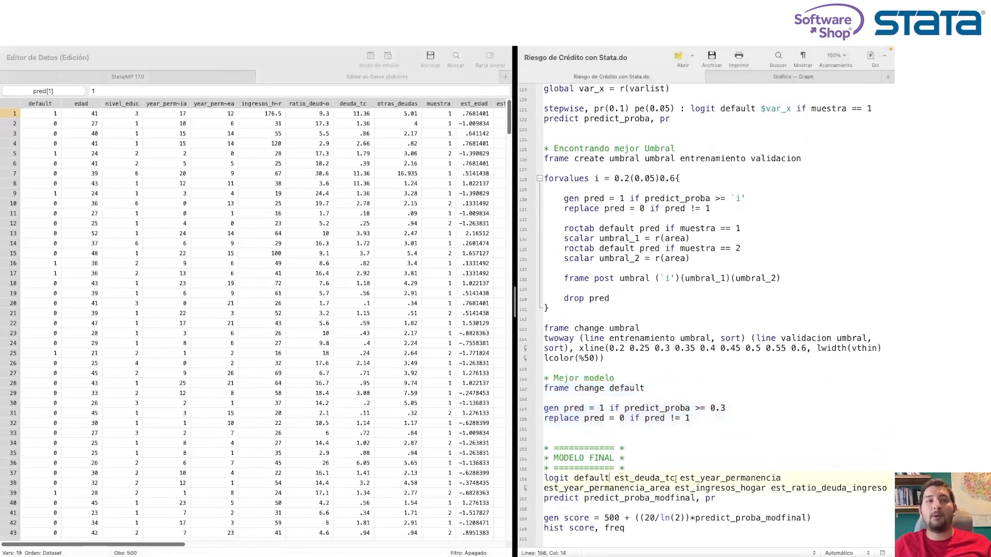
scroll(734, 438, down, 2)
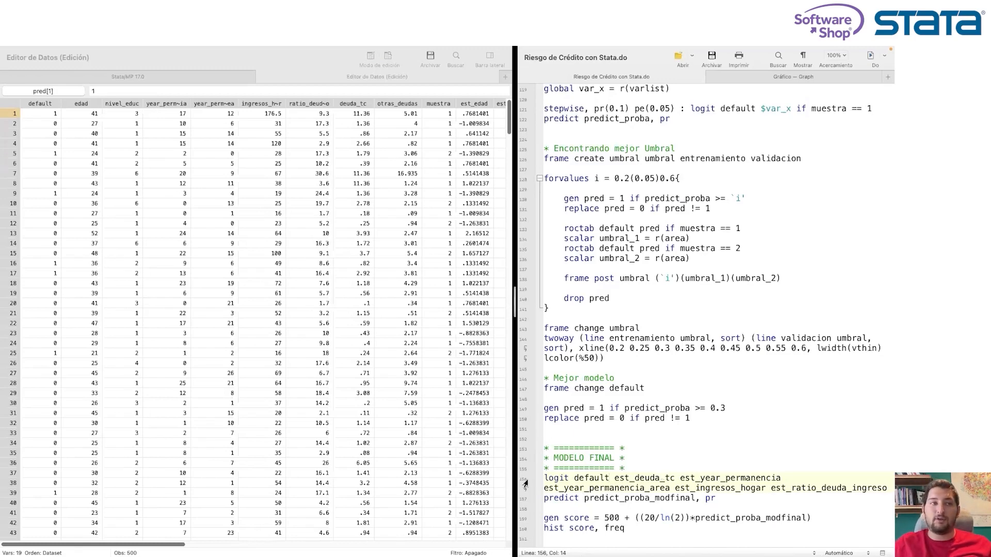
drag(579, 478, 691, 488)
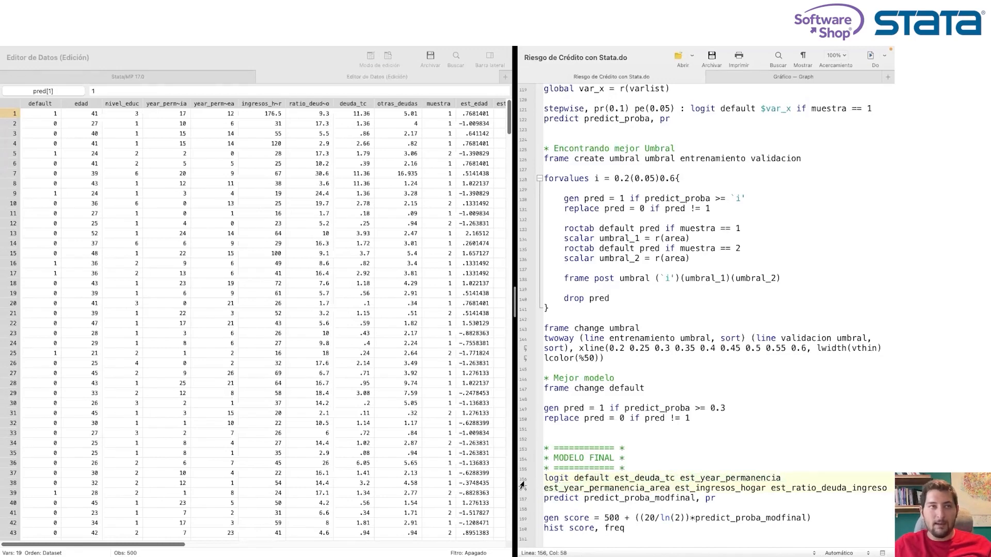
click(523, 487)
drag(522, 497, 523, 499)
click(871, 57)
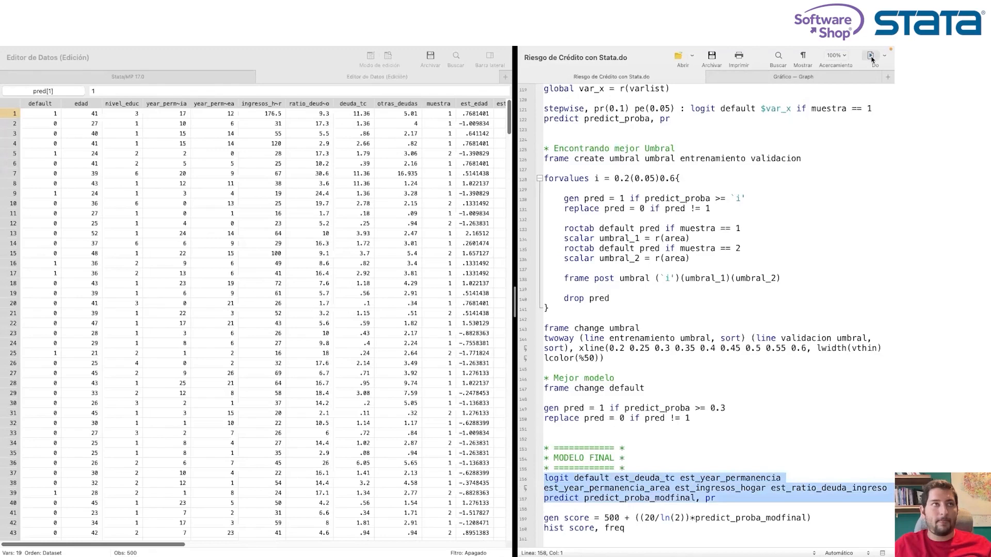
Step: Examine the final logit's coefficients, p-values and pseudo R2, and the predict_proba_modfinal column in the data editor
scroll(319, 119, right, 5)
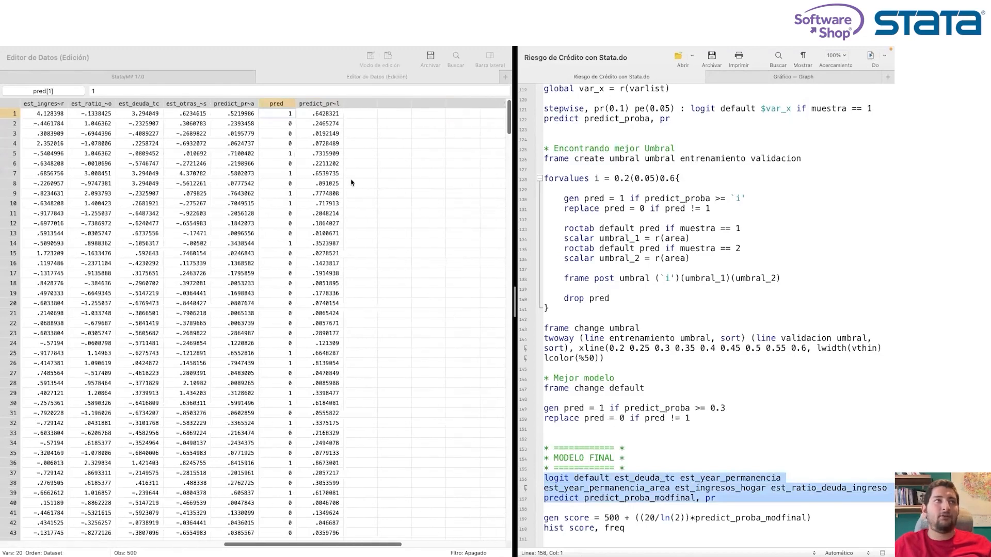
click(200, 80)
drag(120, 309, 240, 386)
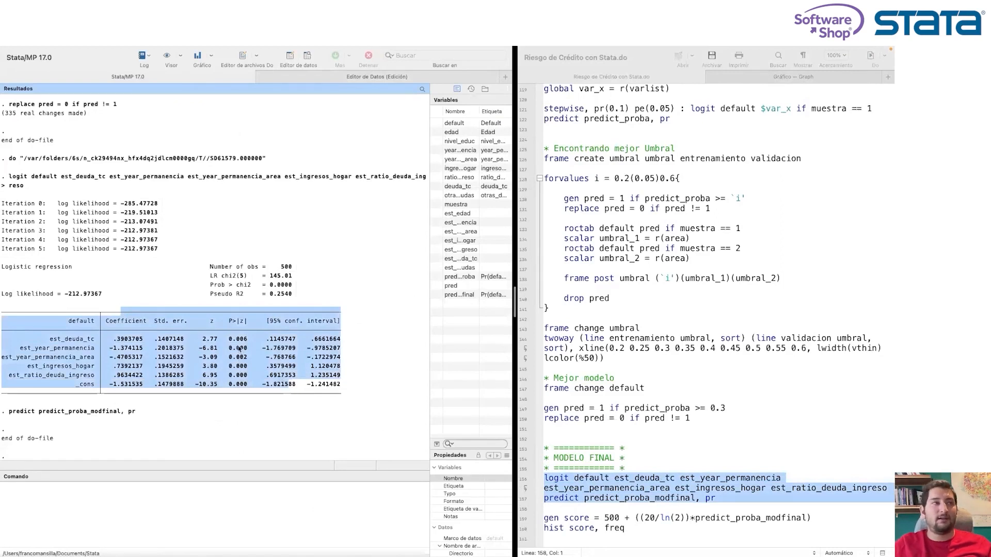
click(241, 349)
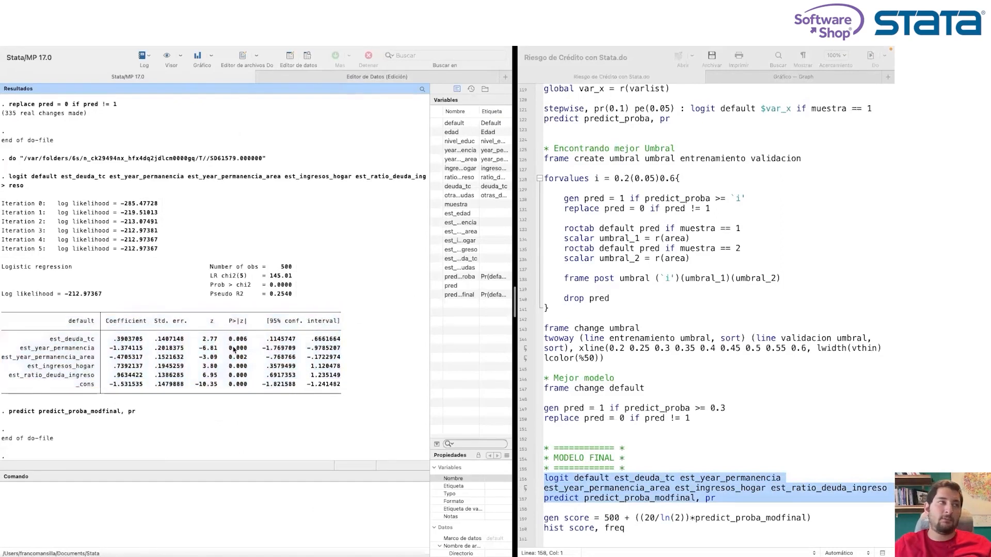
drag(274, 295, 299, 298)
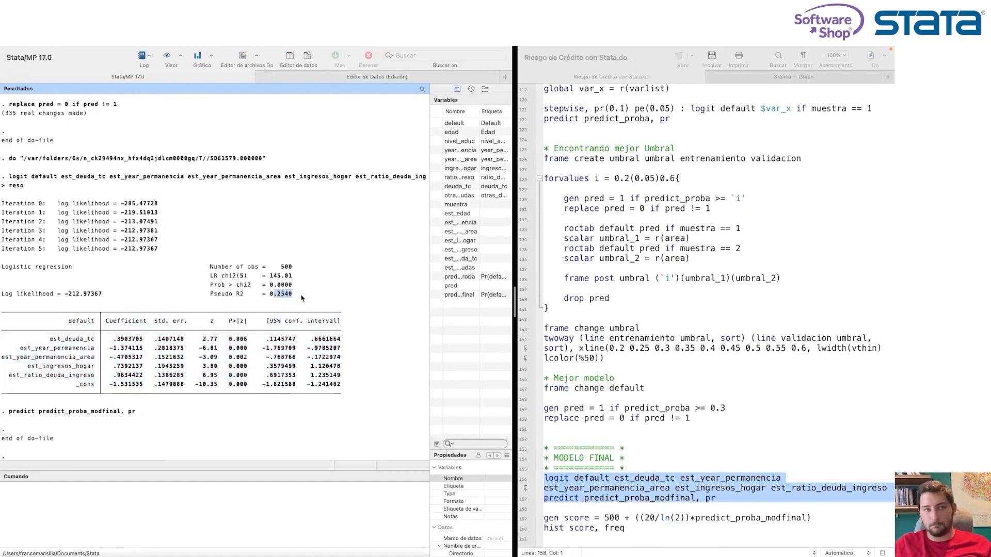
click(356, 76)
drag(324, 114, 327, 400)
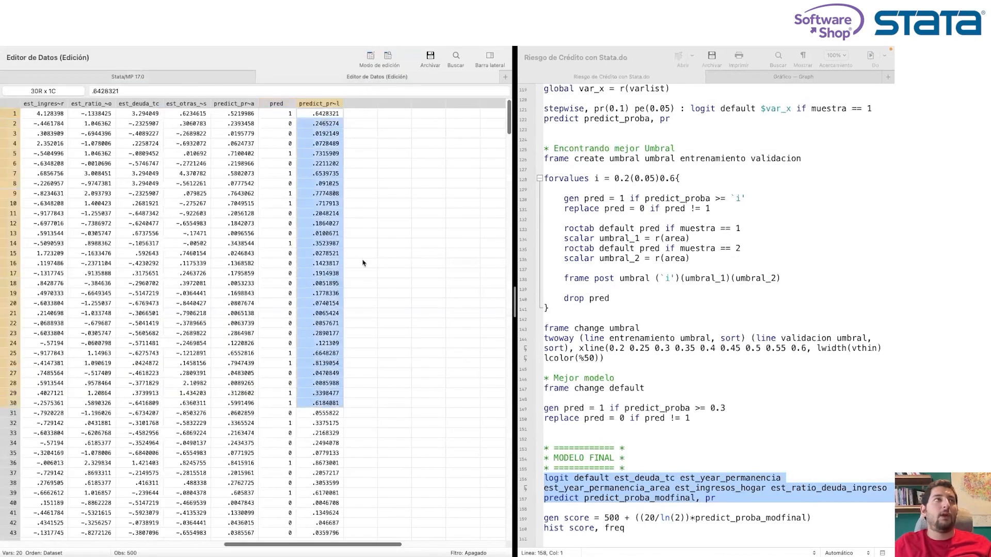
click(211, 77)
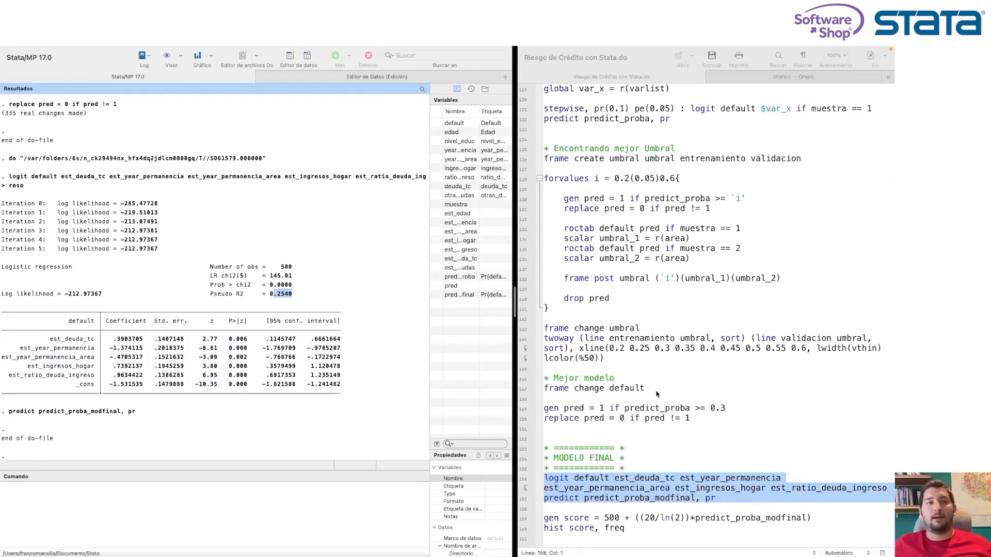
Step: Run the do-file line generating score as 500 + ((20/ln(2))*predict_proba_modfinal) and check the score column in the data editor
click(585, 519)
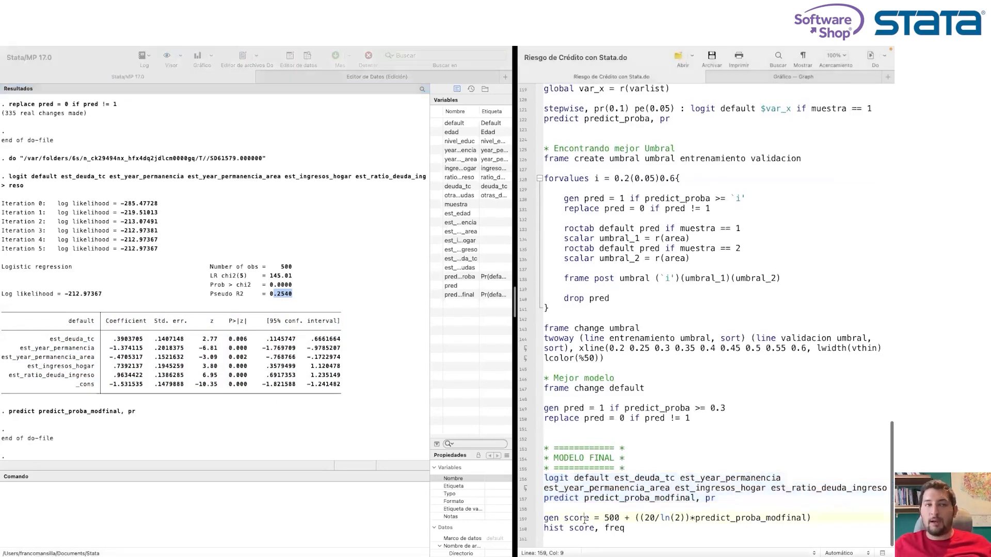
drag(604, 519, 631, 518)
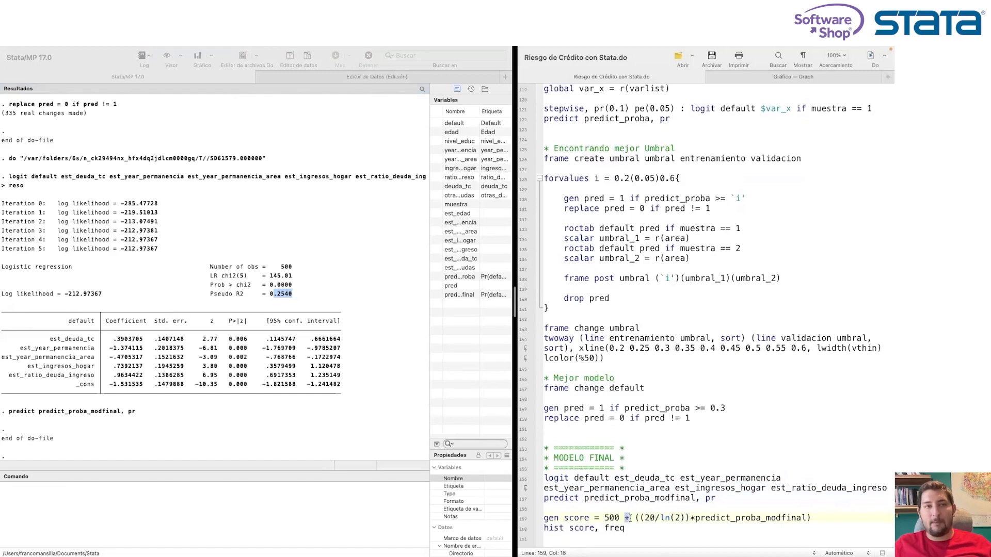
click(671, 519)
drag(690, 519, 814, 518)
click(812, 518)
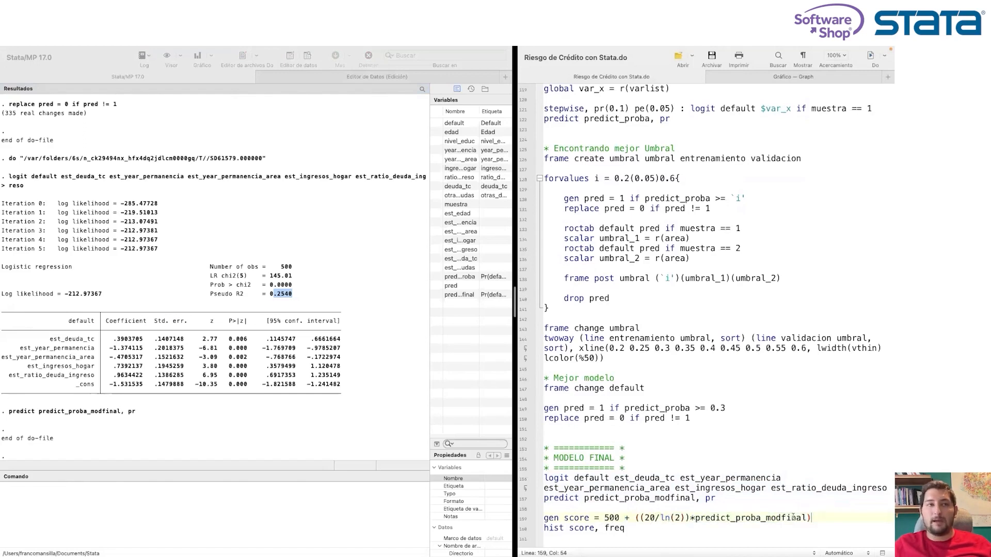
click(519, 520)
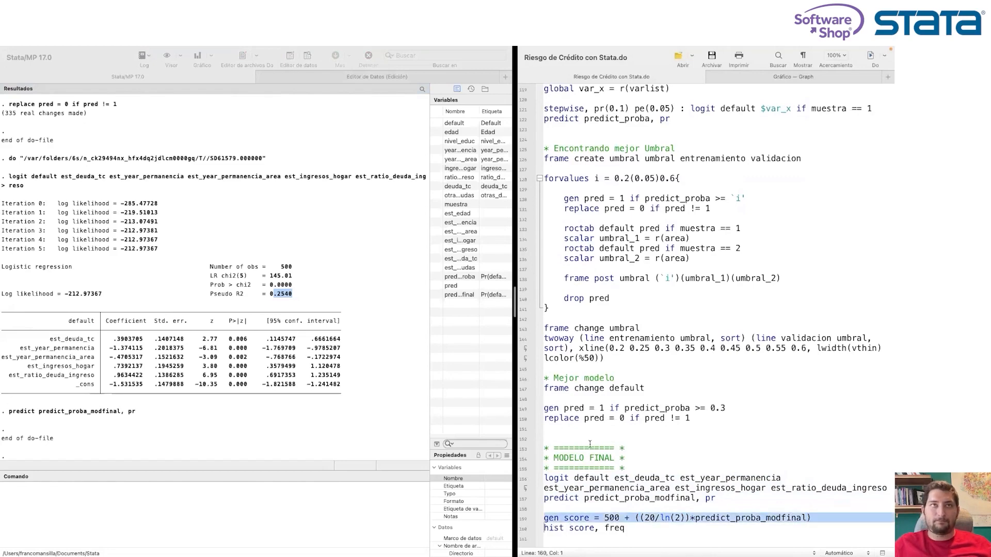
click(870, 56)
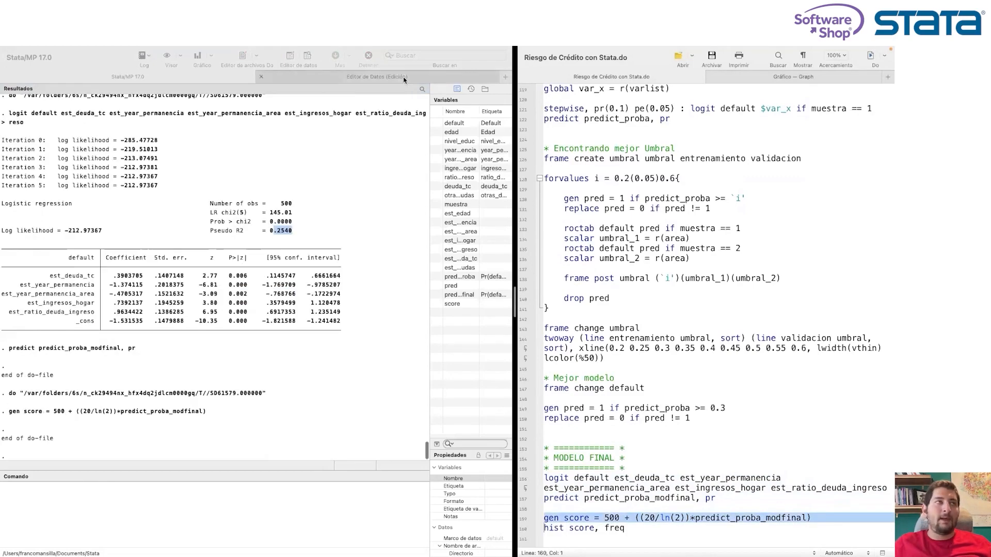
click(404, 79)
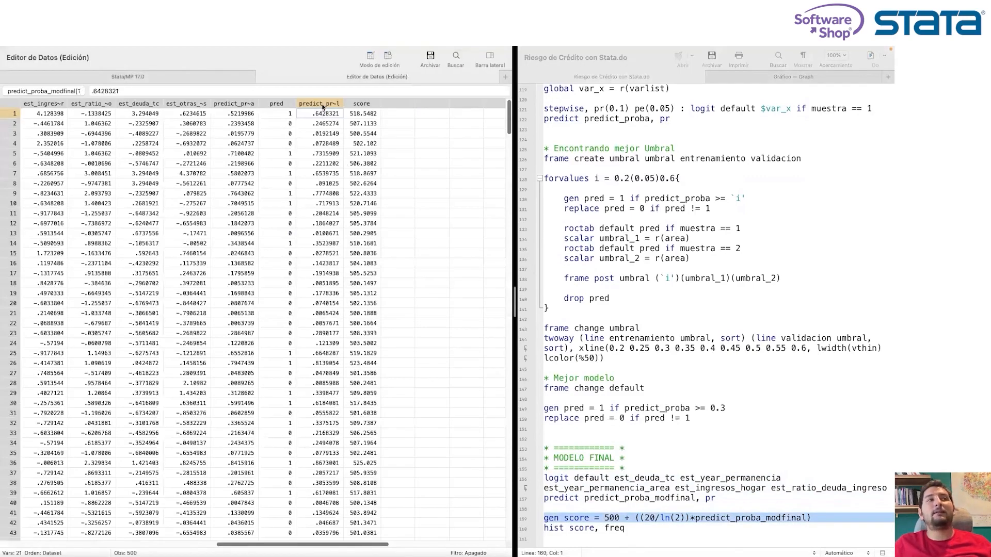
click(363, 115)
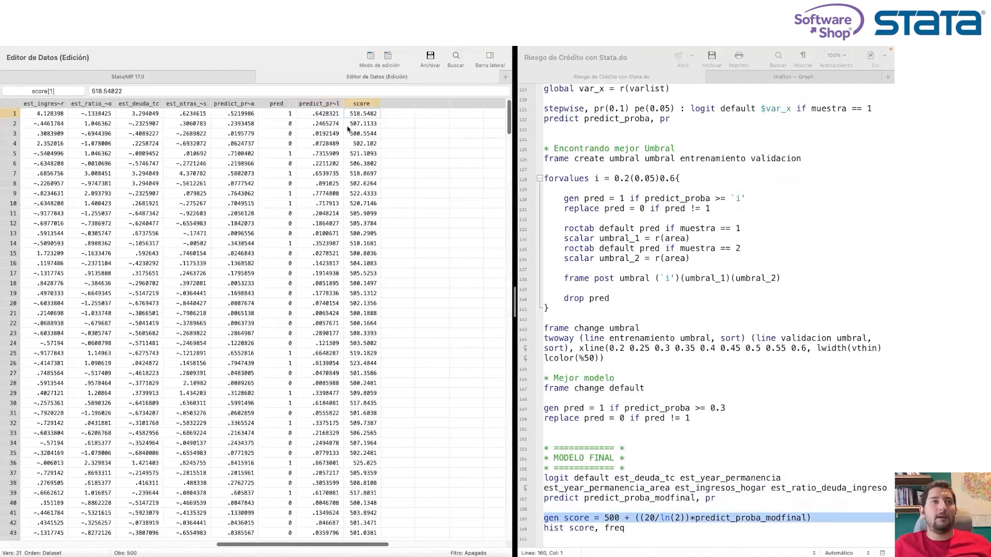
Step: Run hist score, freq from the do-file to plot the frequency histogram of the credit score
click(522, 530)
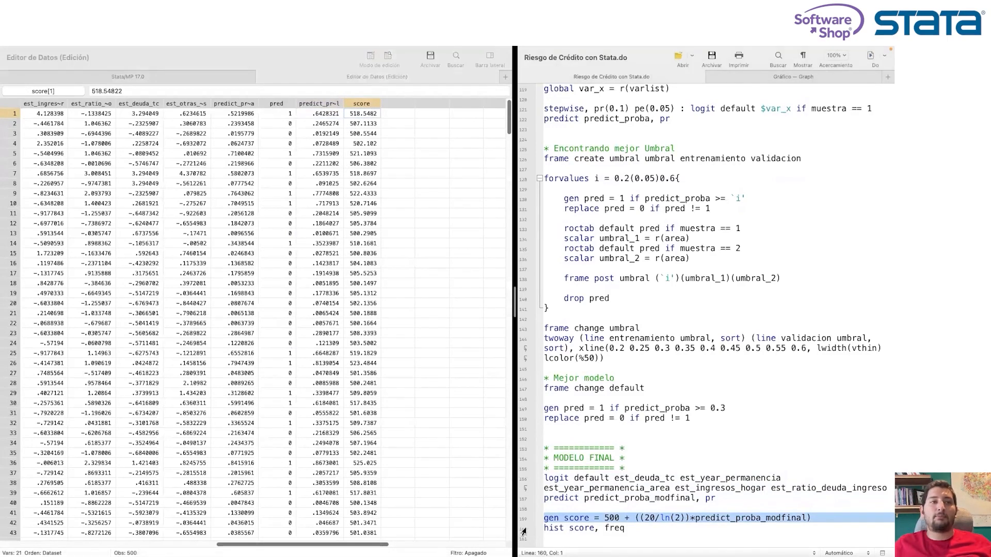
click(521, 530)
click(871, 55)
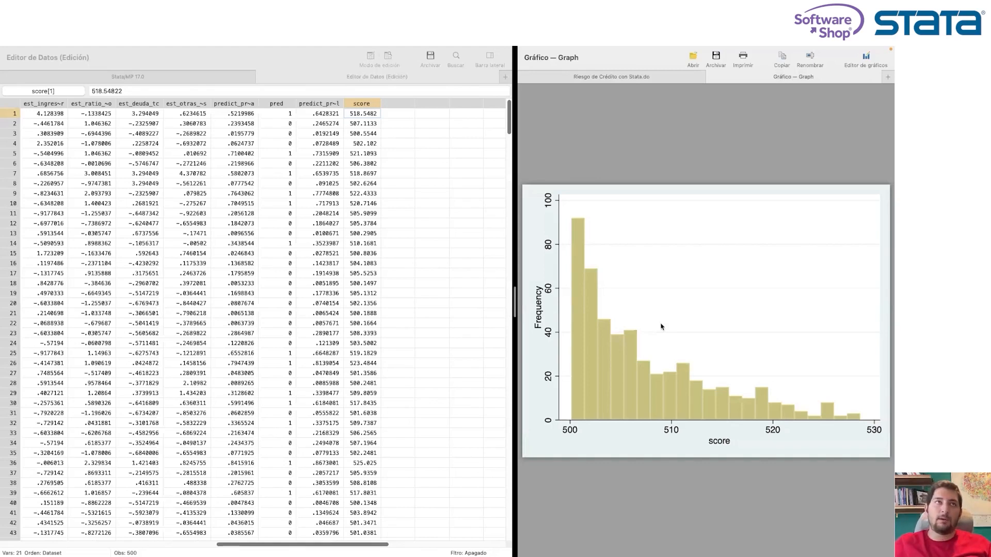
Step: Return to the do-file and review the final logit output in the results window
click(601, 77)
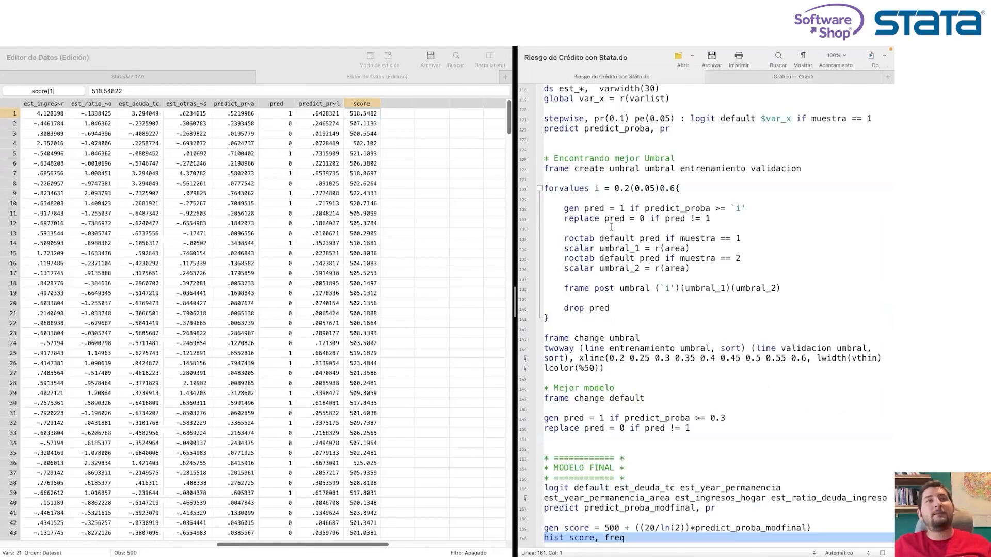
click(221, 86)
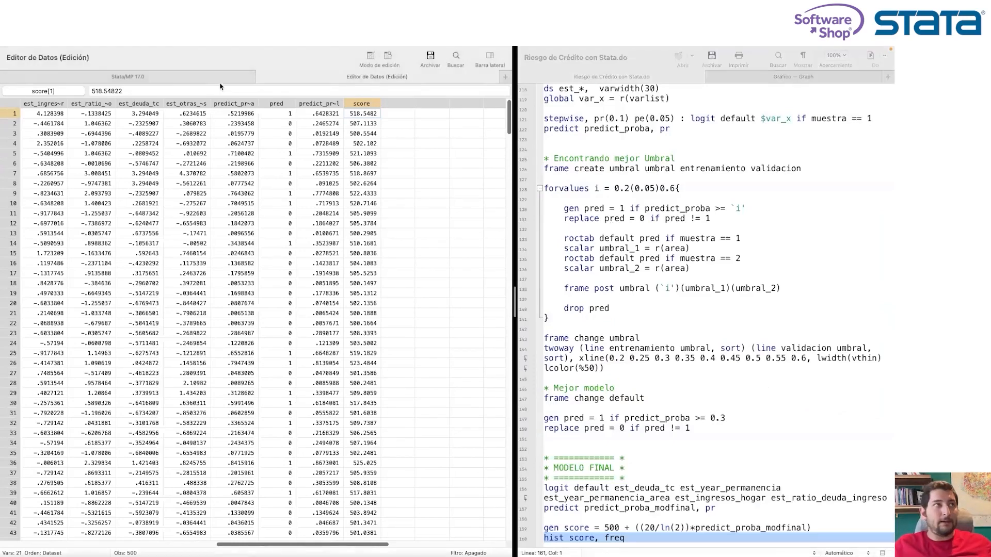
click(221, 79)
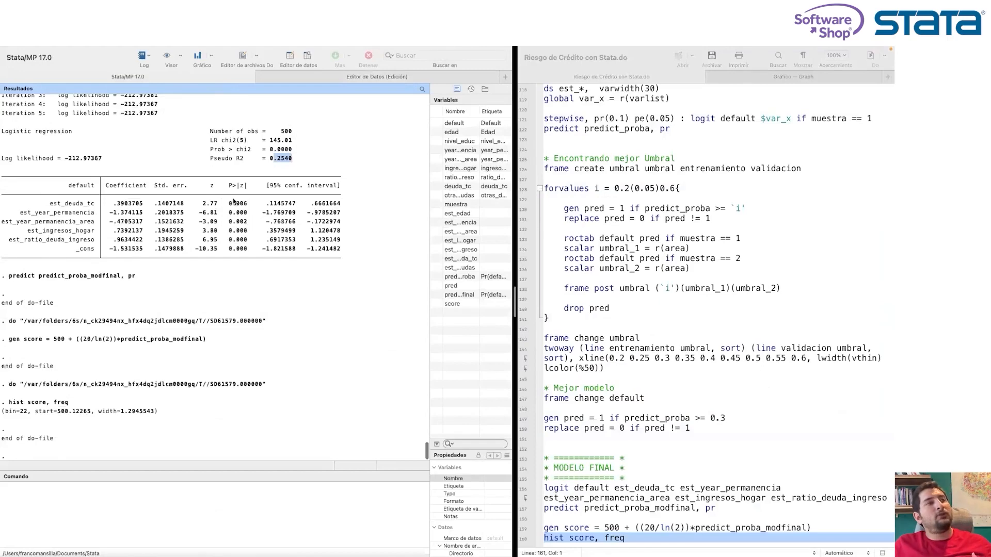
scroll(233, 201, up, 5)
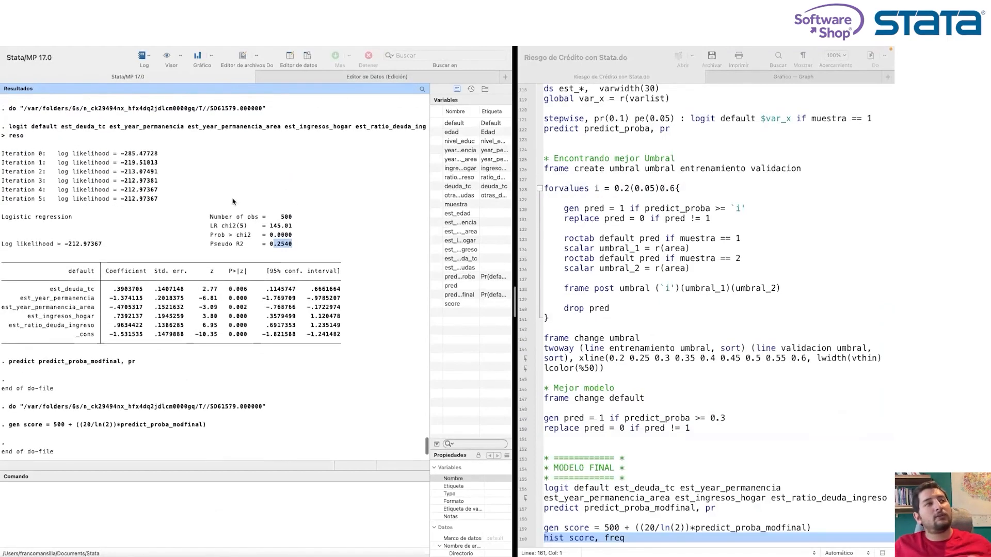
scroll(233, 201, up, 1)
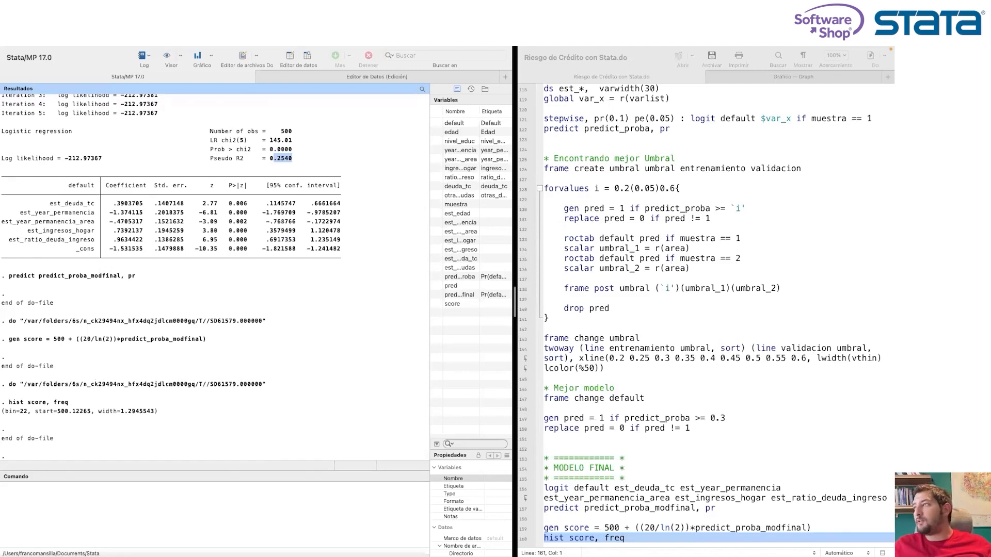
key(super+Tab)
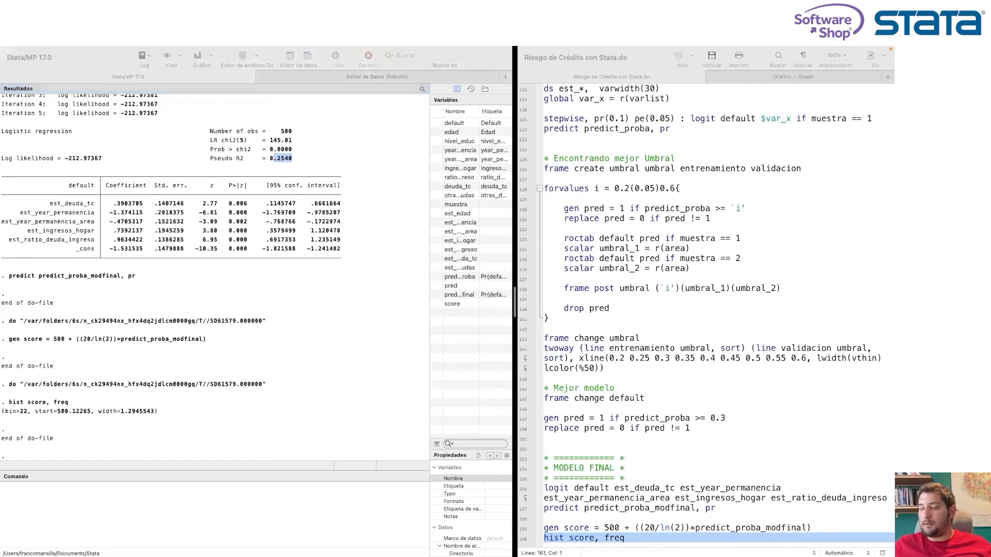